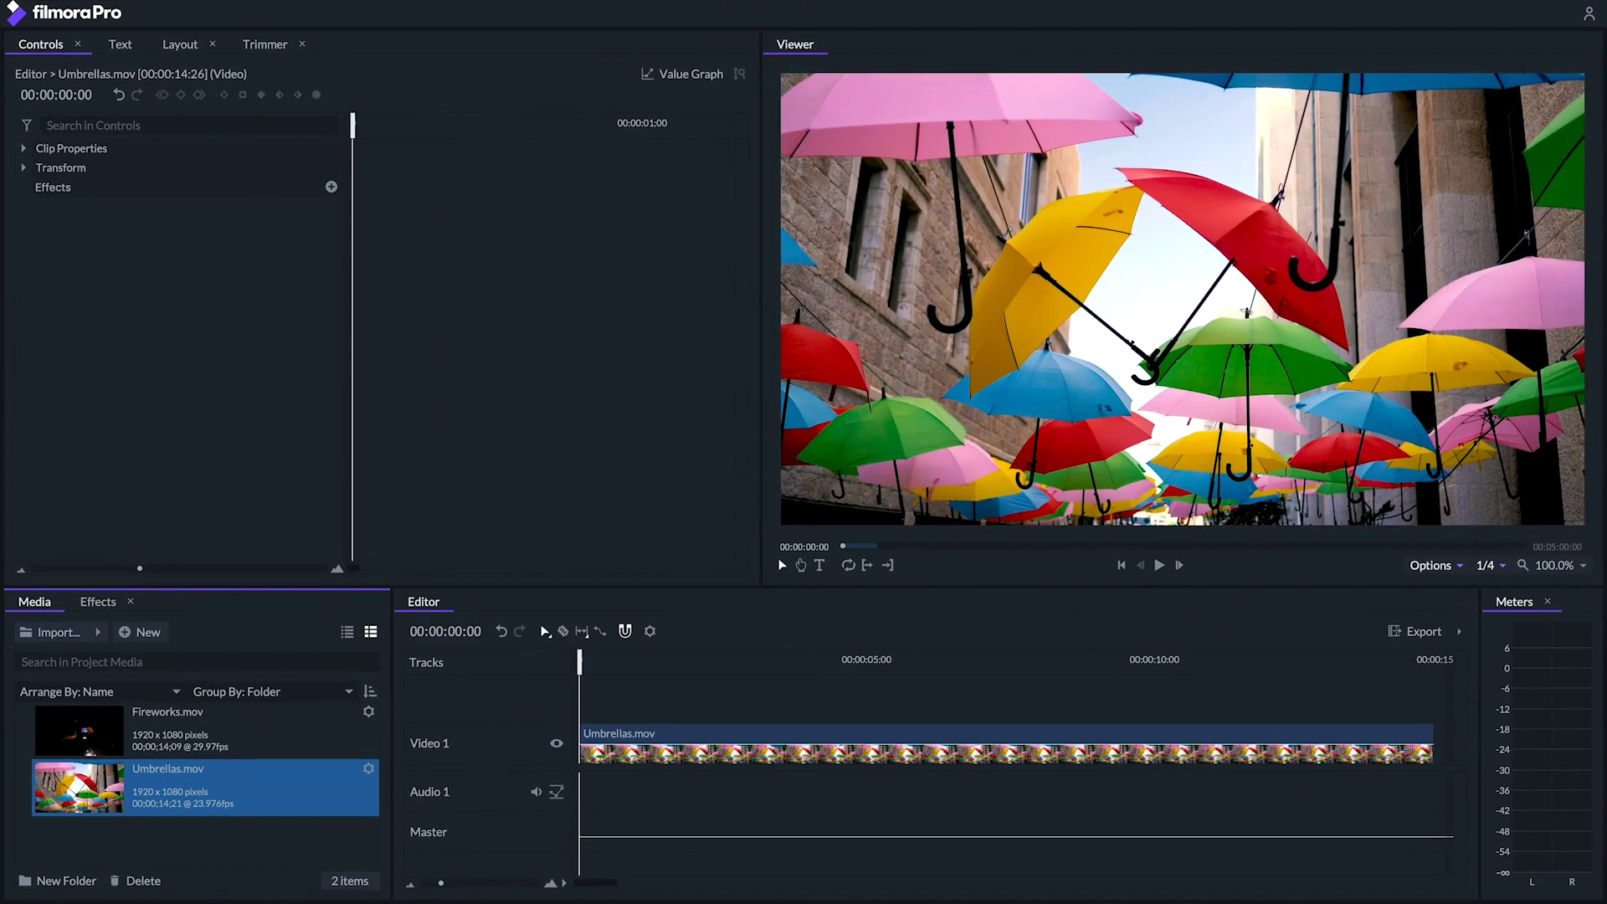
Step: Drop the Animation > Linear Wipe effect onto Umbrellas.mov and preview the wipe
click(94, 602)
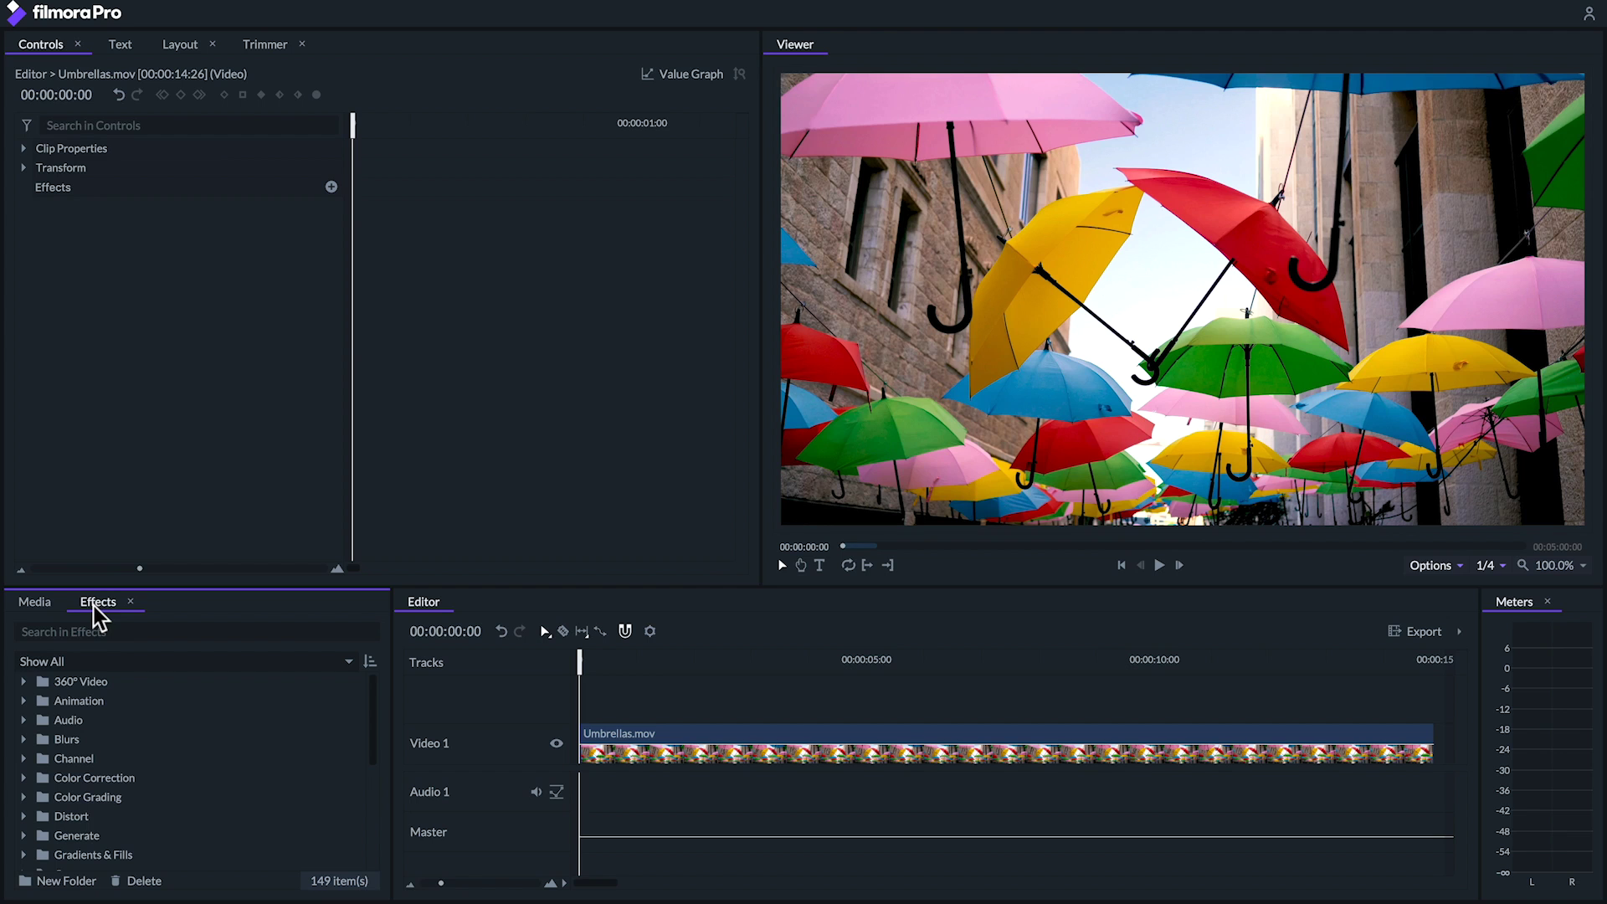
click(23, 701)
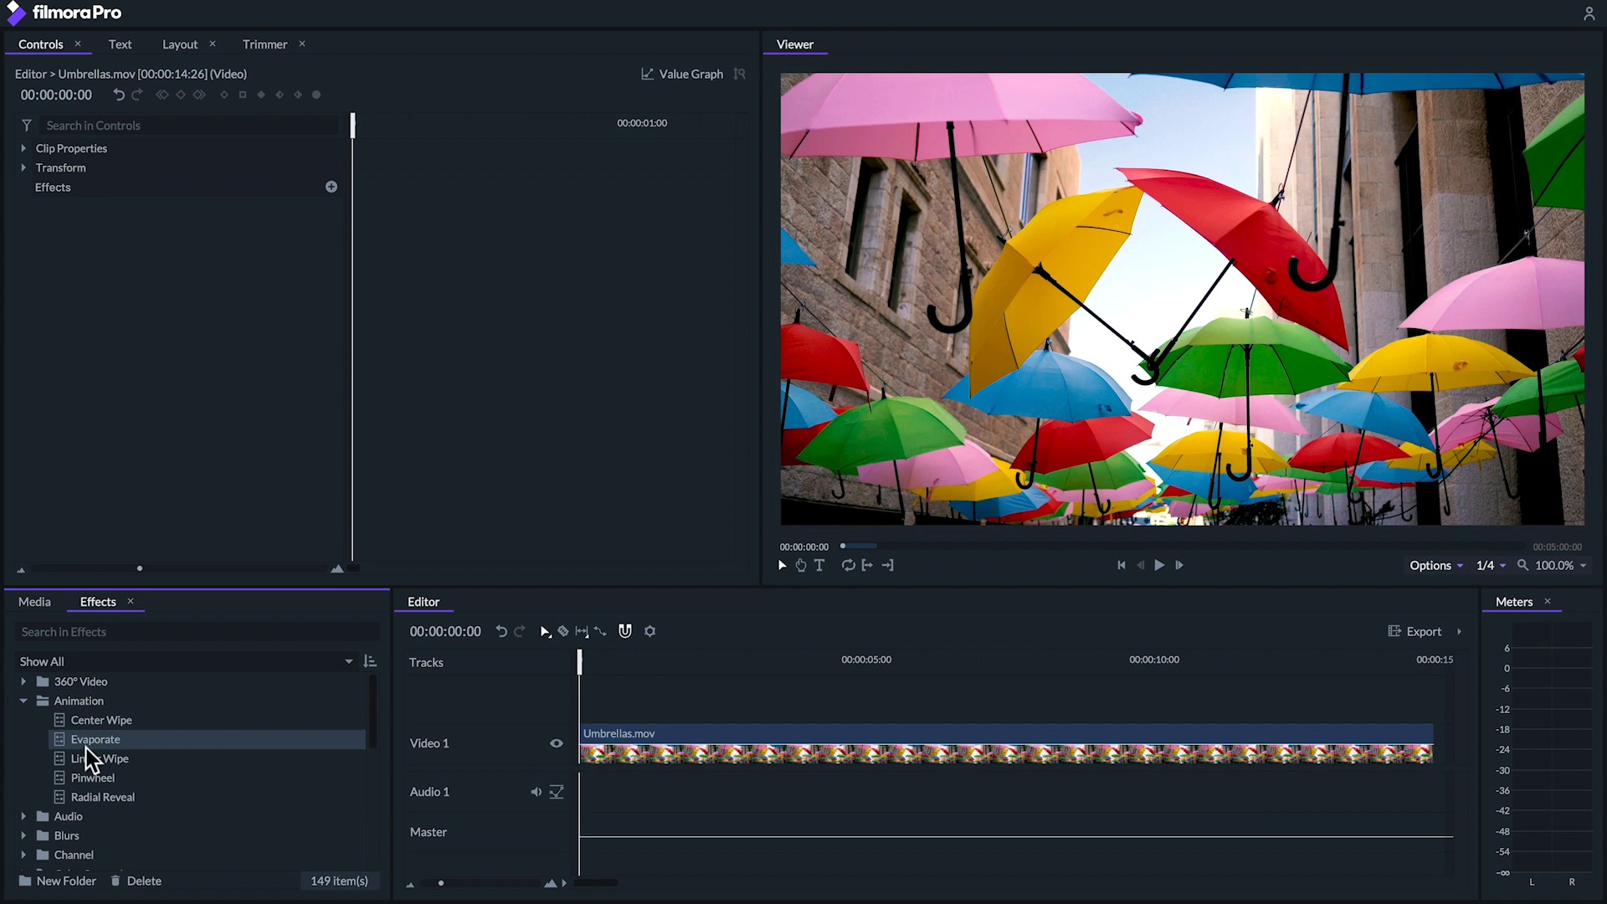
drag(88, 760, 585, 734)
key(space)
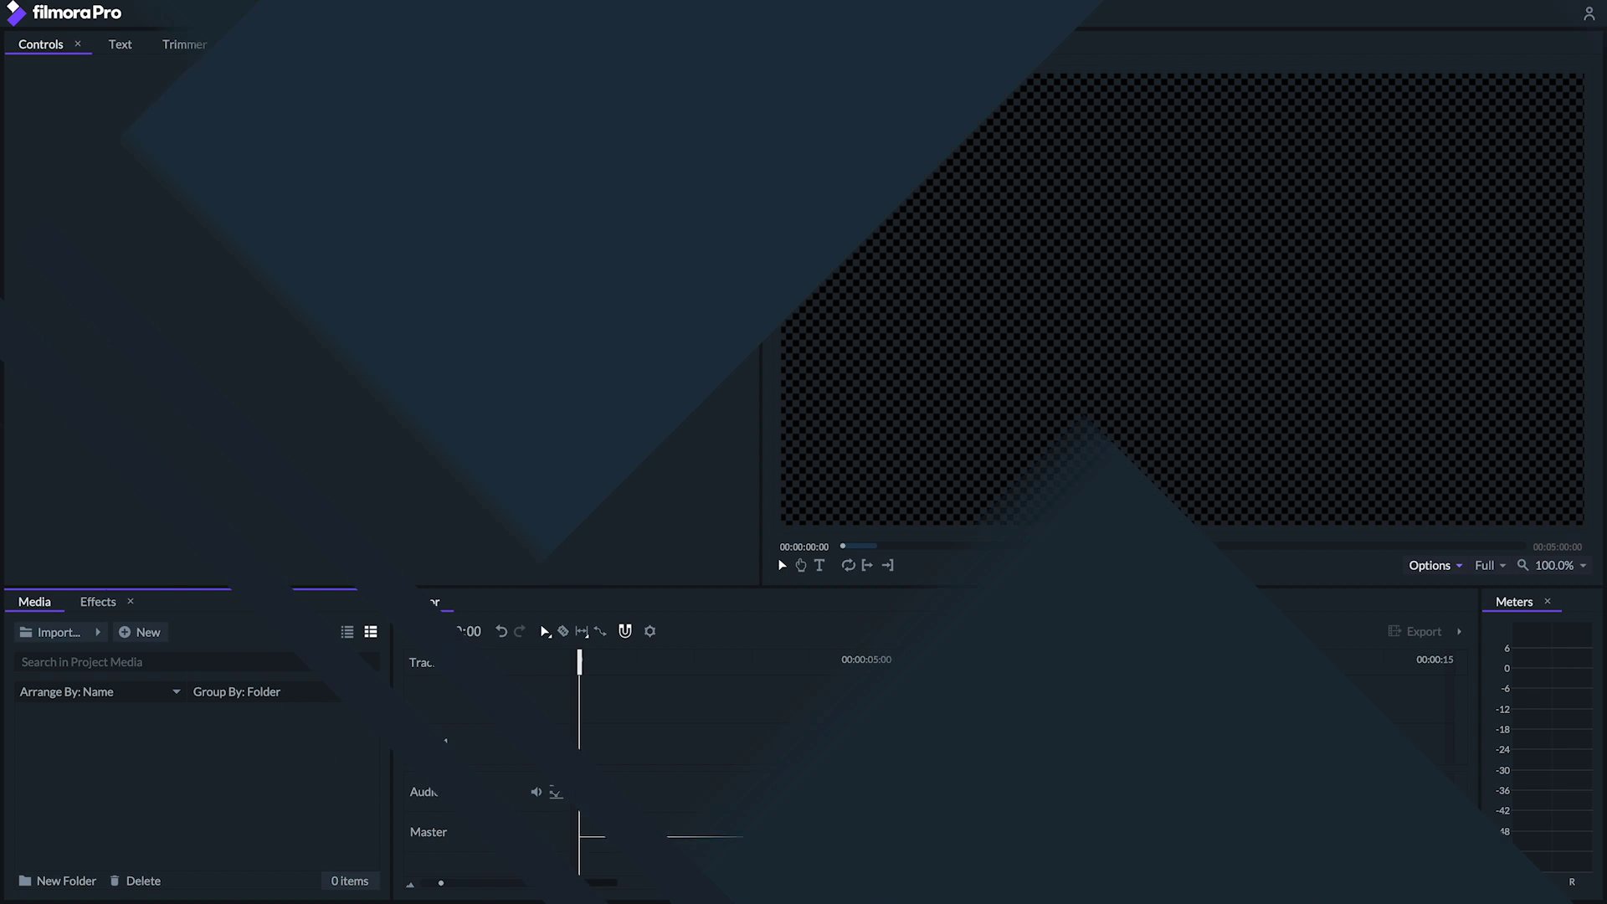
Step: Key the square's rotation at -69° on frame 0 and 78° at 01;00, then play it
drag(323, 435, 309, 439)
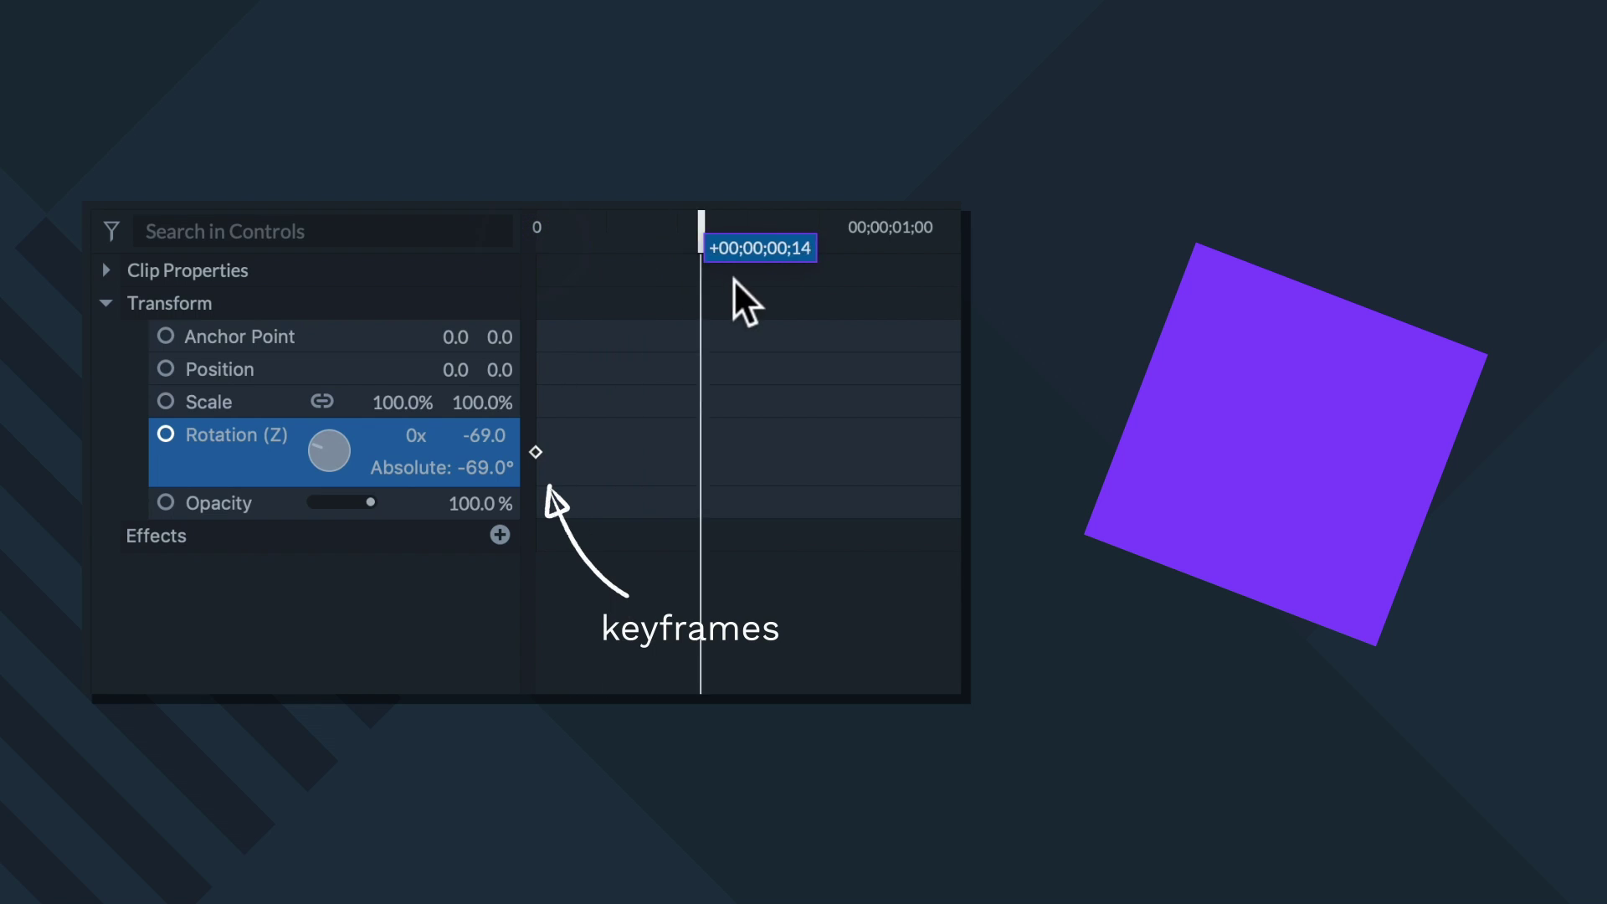
drag(523, 234, 857, 308)
drag(318, 448, 343, 448)
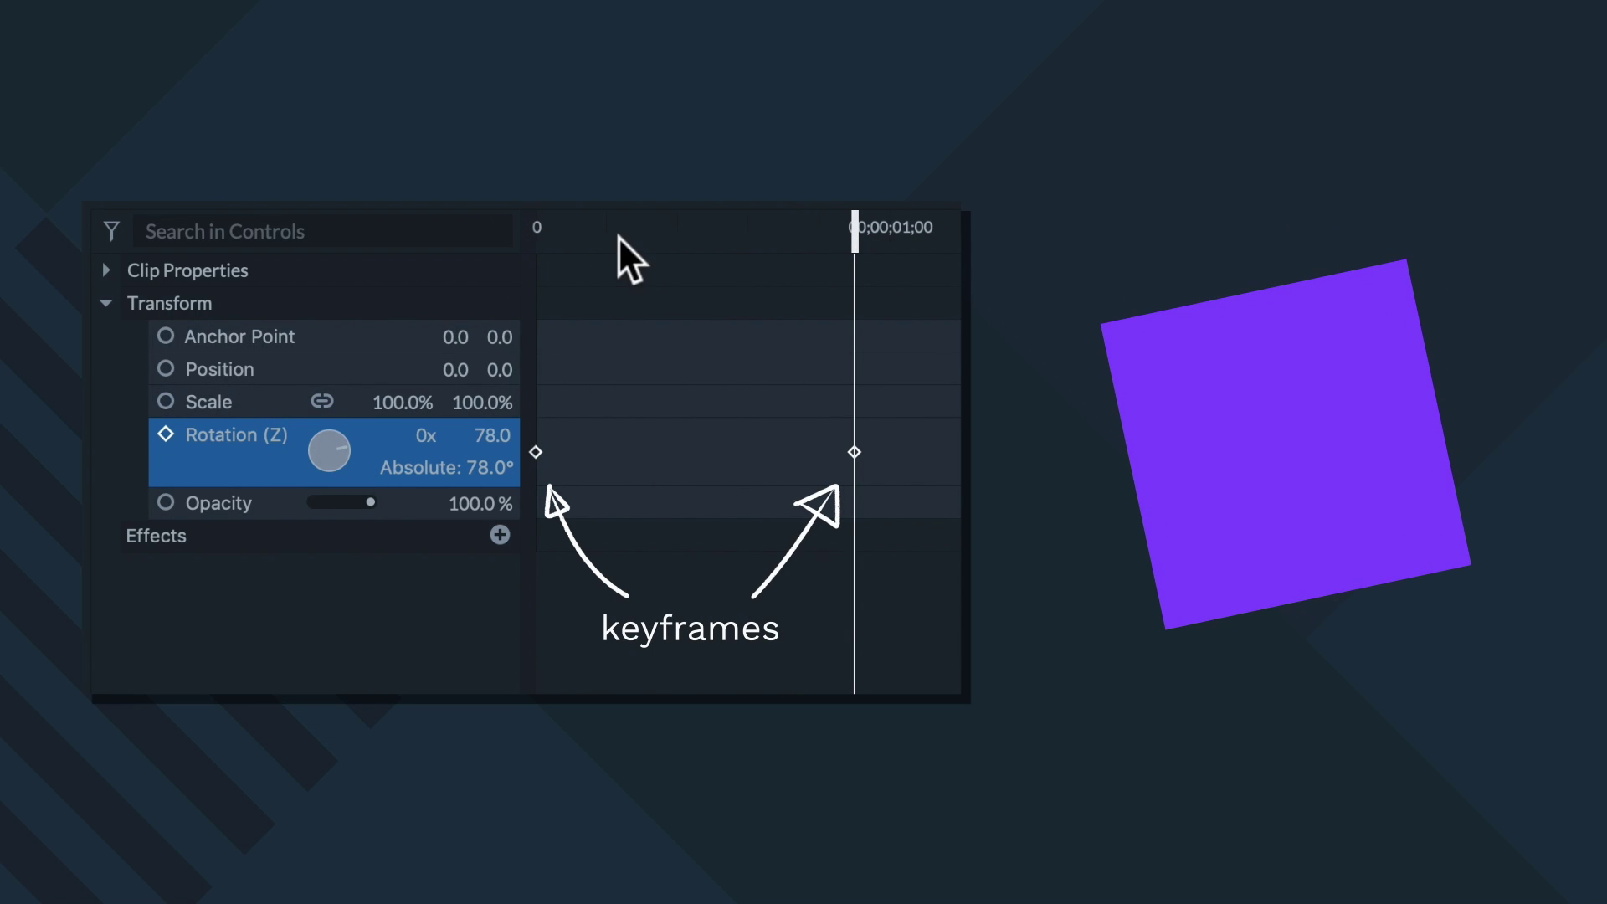
drag(611, 230, 536, 230)
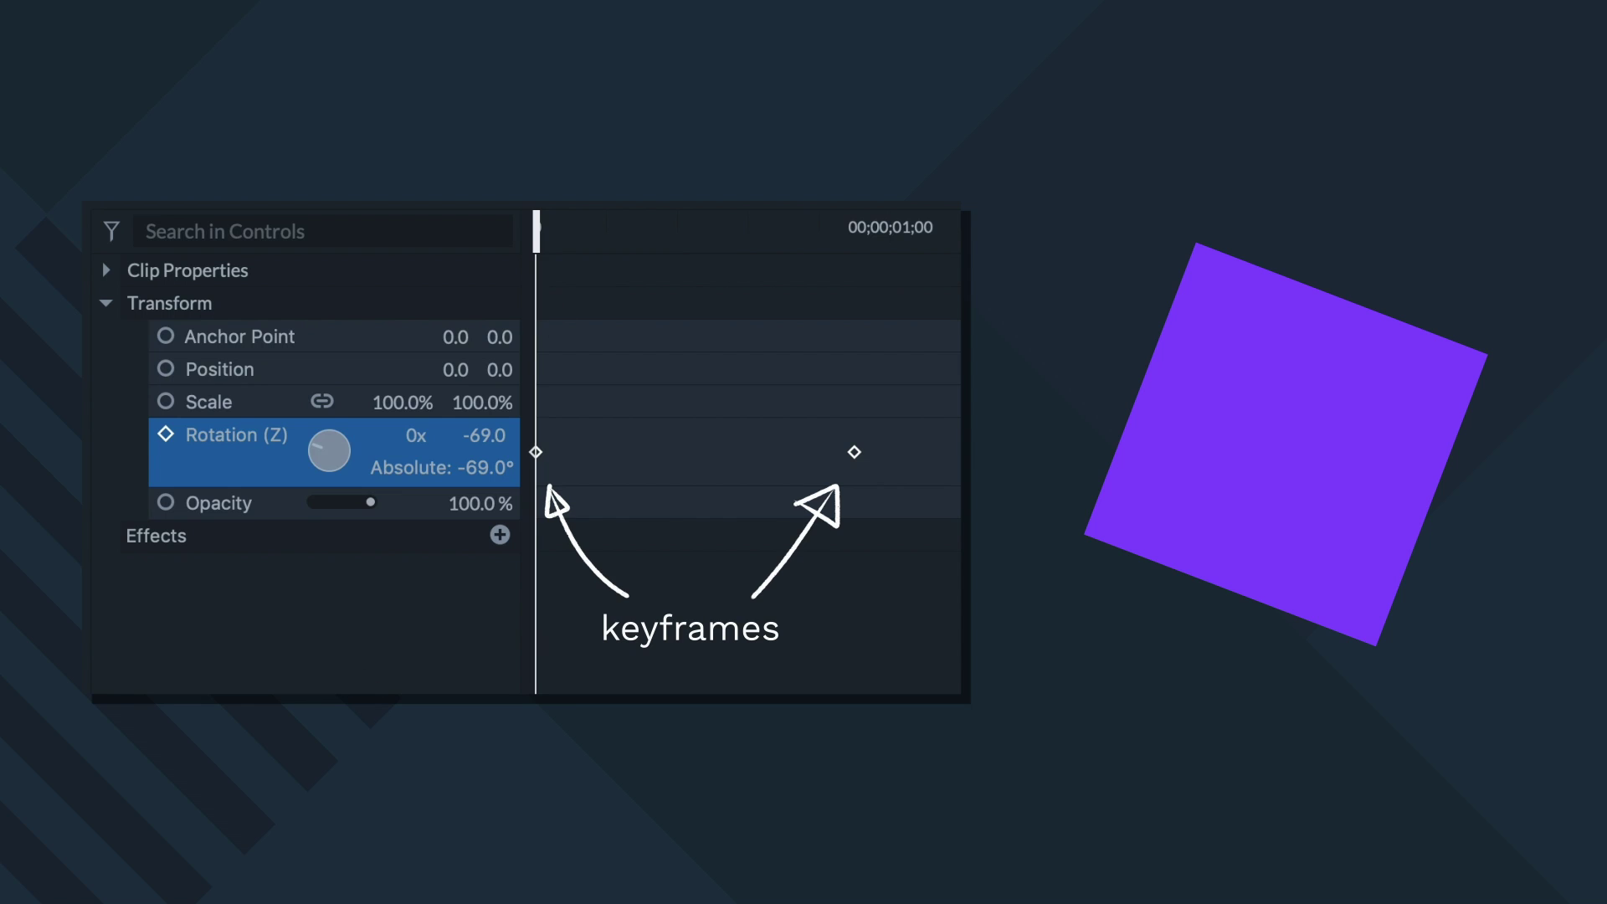
key(space)
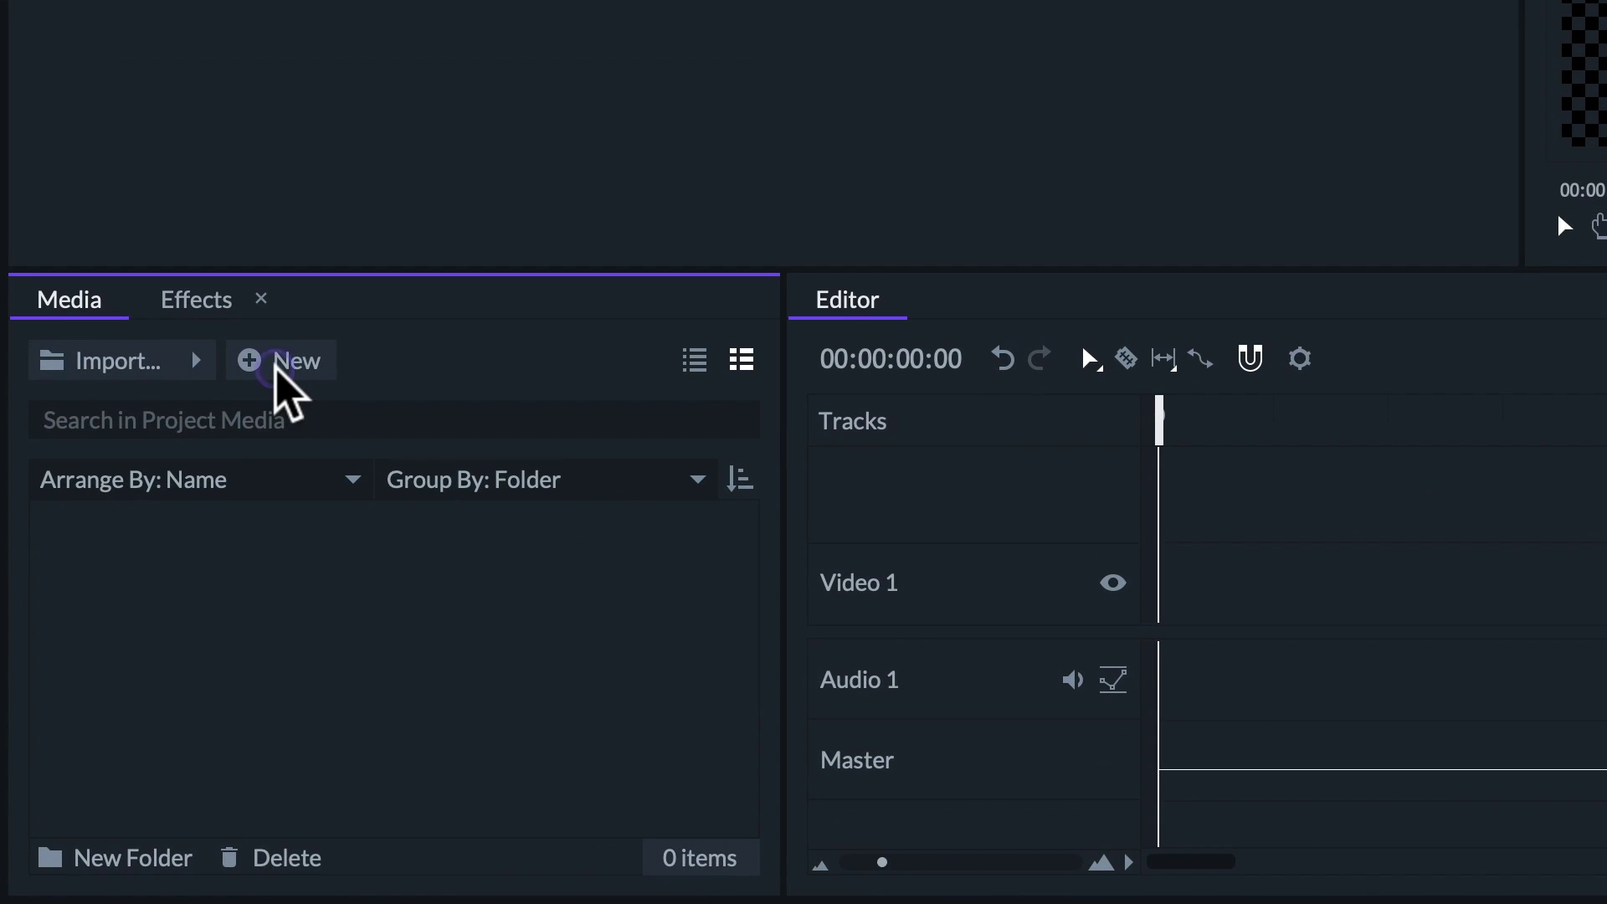
Step: Make a new plane named Square, 400 by 400, coloured purple
click(277, 371)
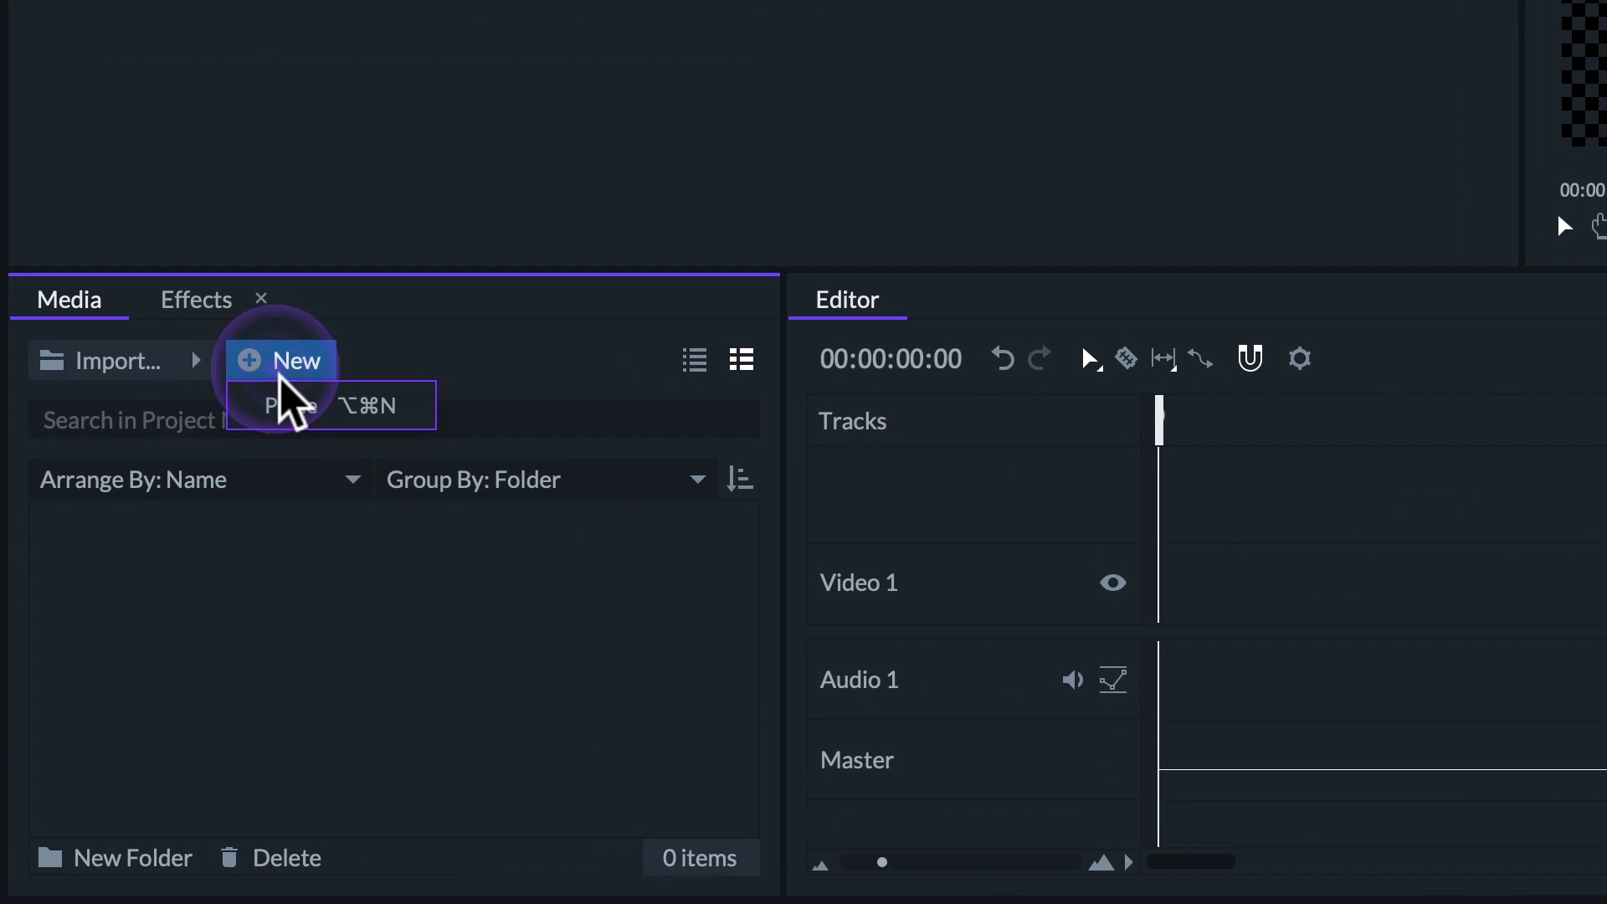
click(283, 407)
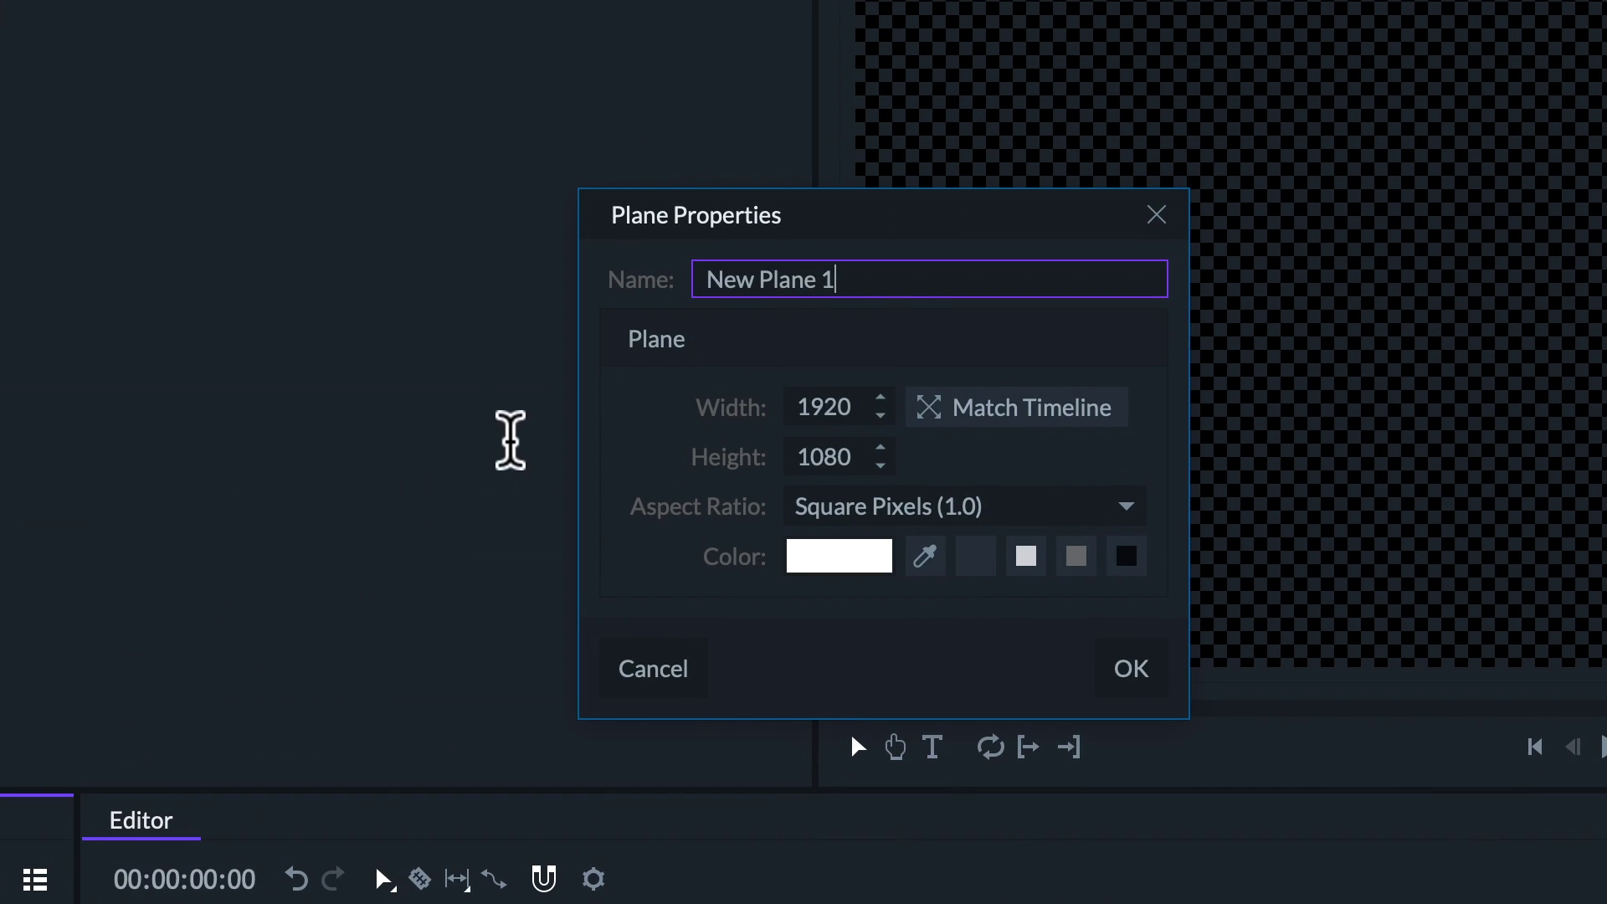
triple_click(882, 277)
text(Square)
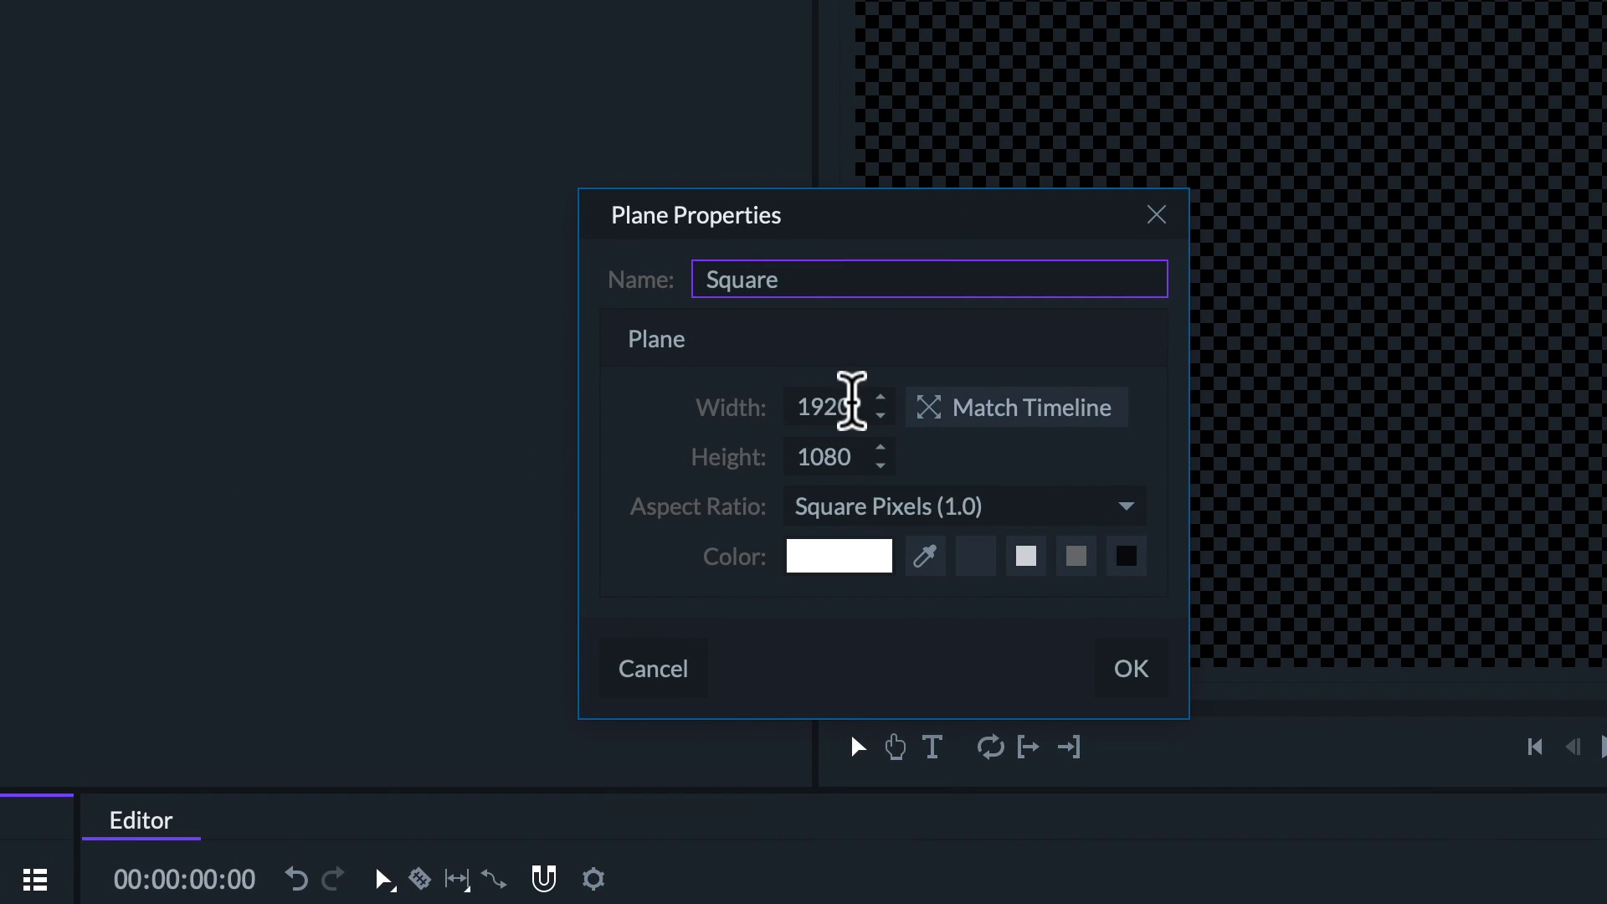
drag(849, 400, 682, 395)
text(400)
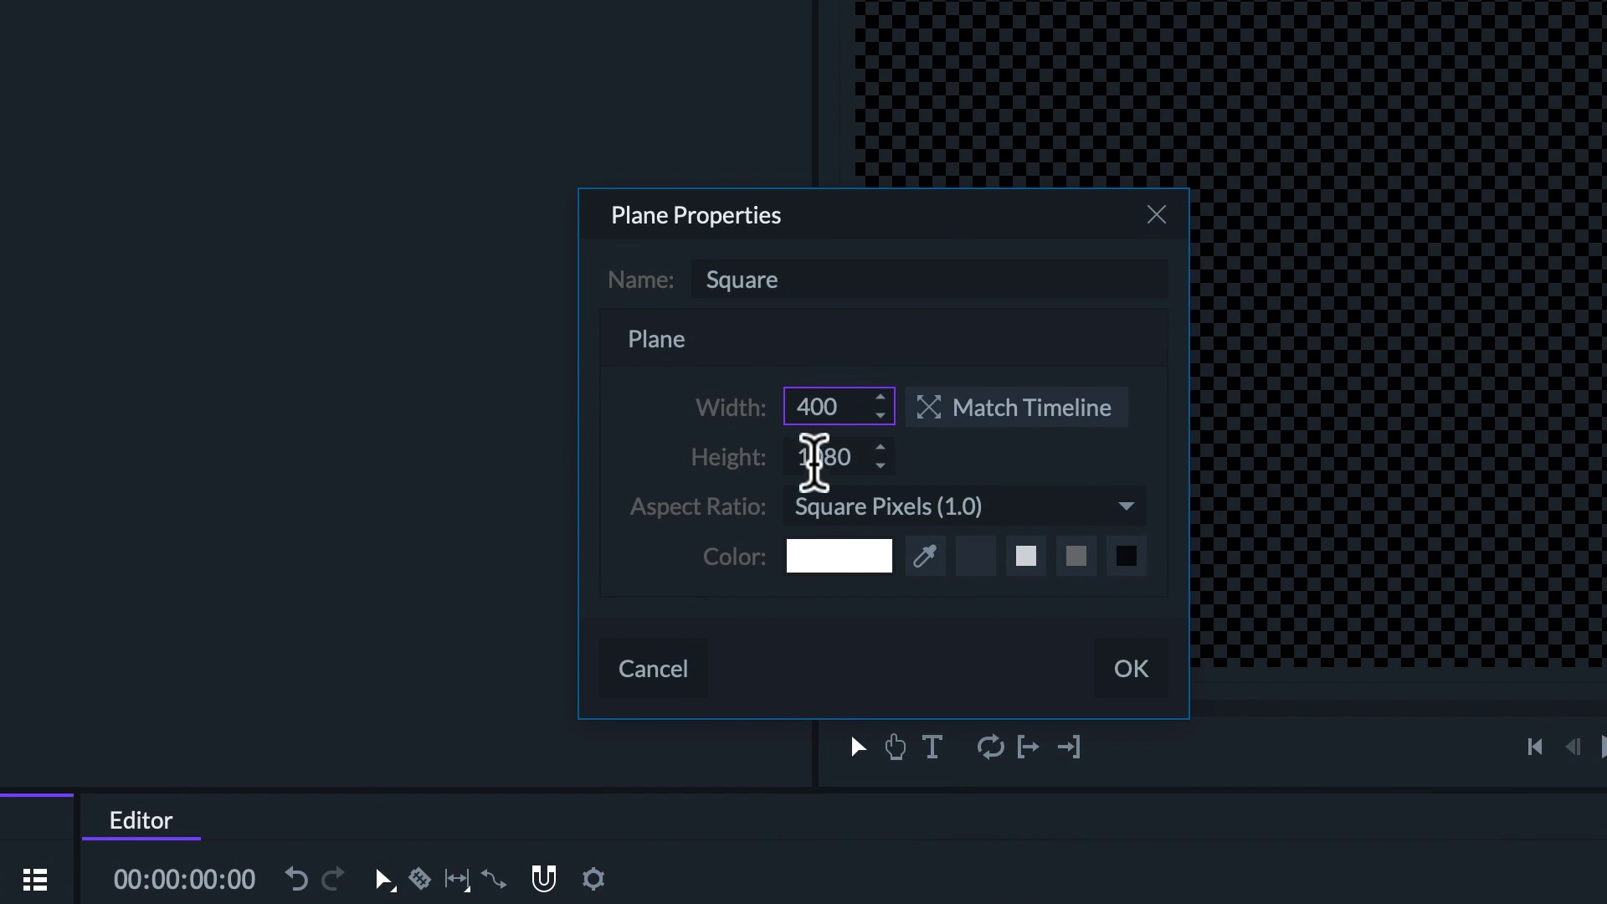
drag(851, 456, 680, 445)
text(0)
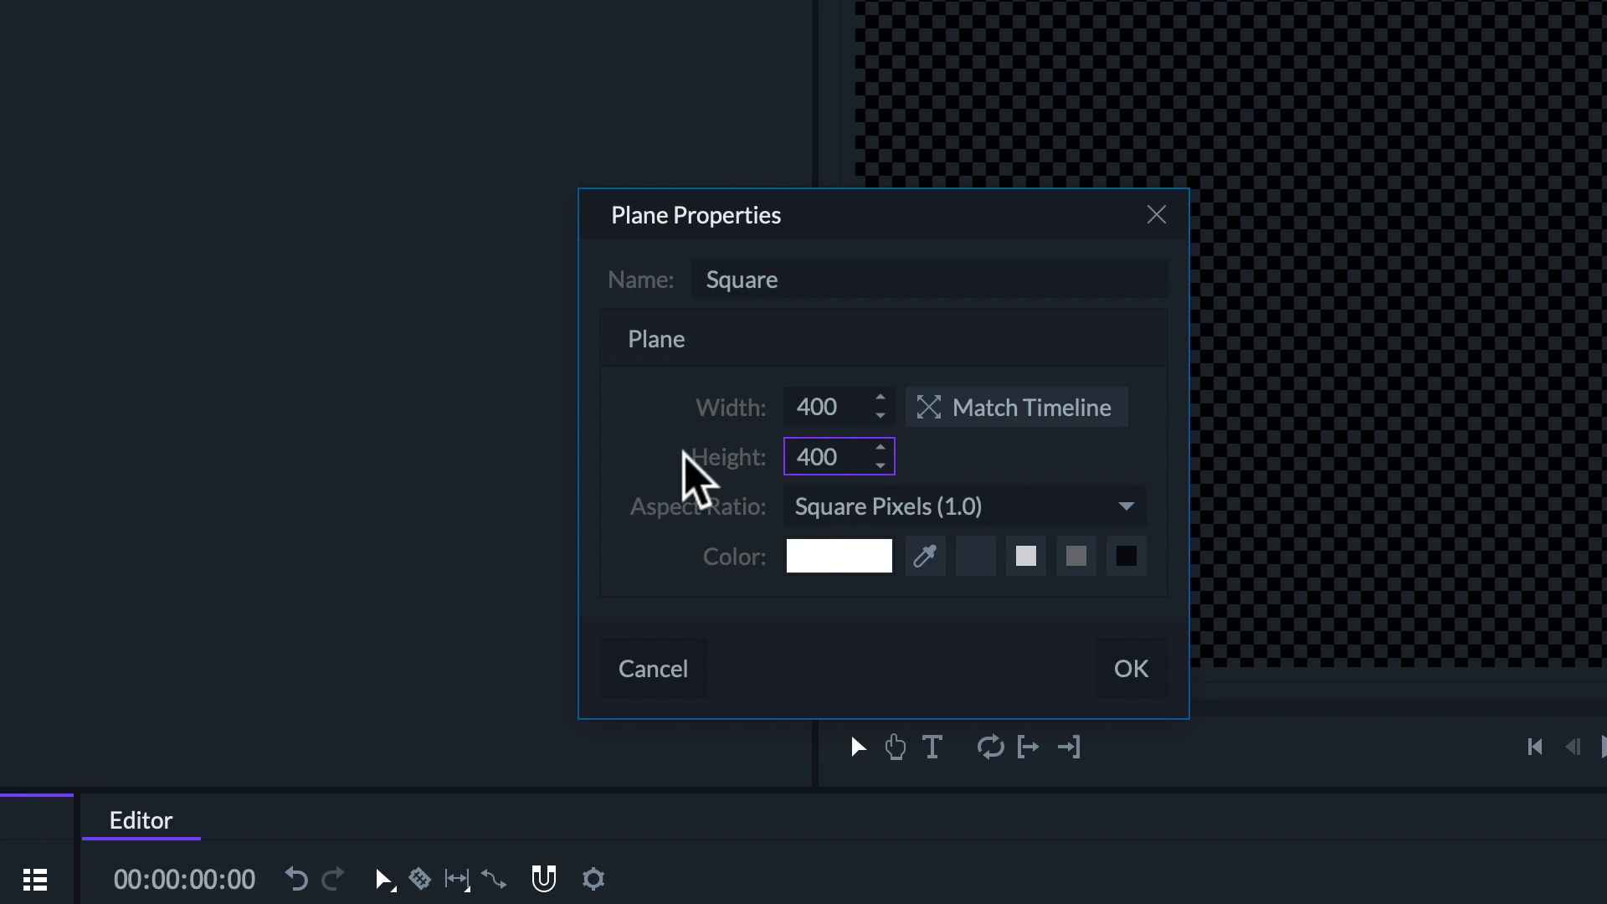
click(839, 556)
click(1216, 728)
click(1379, 808)
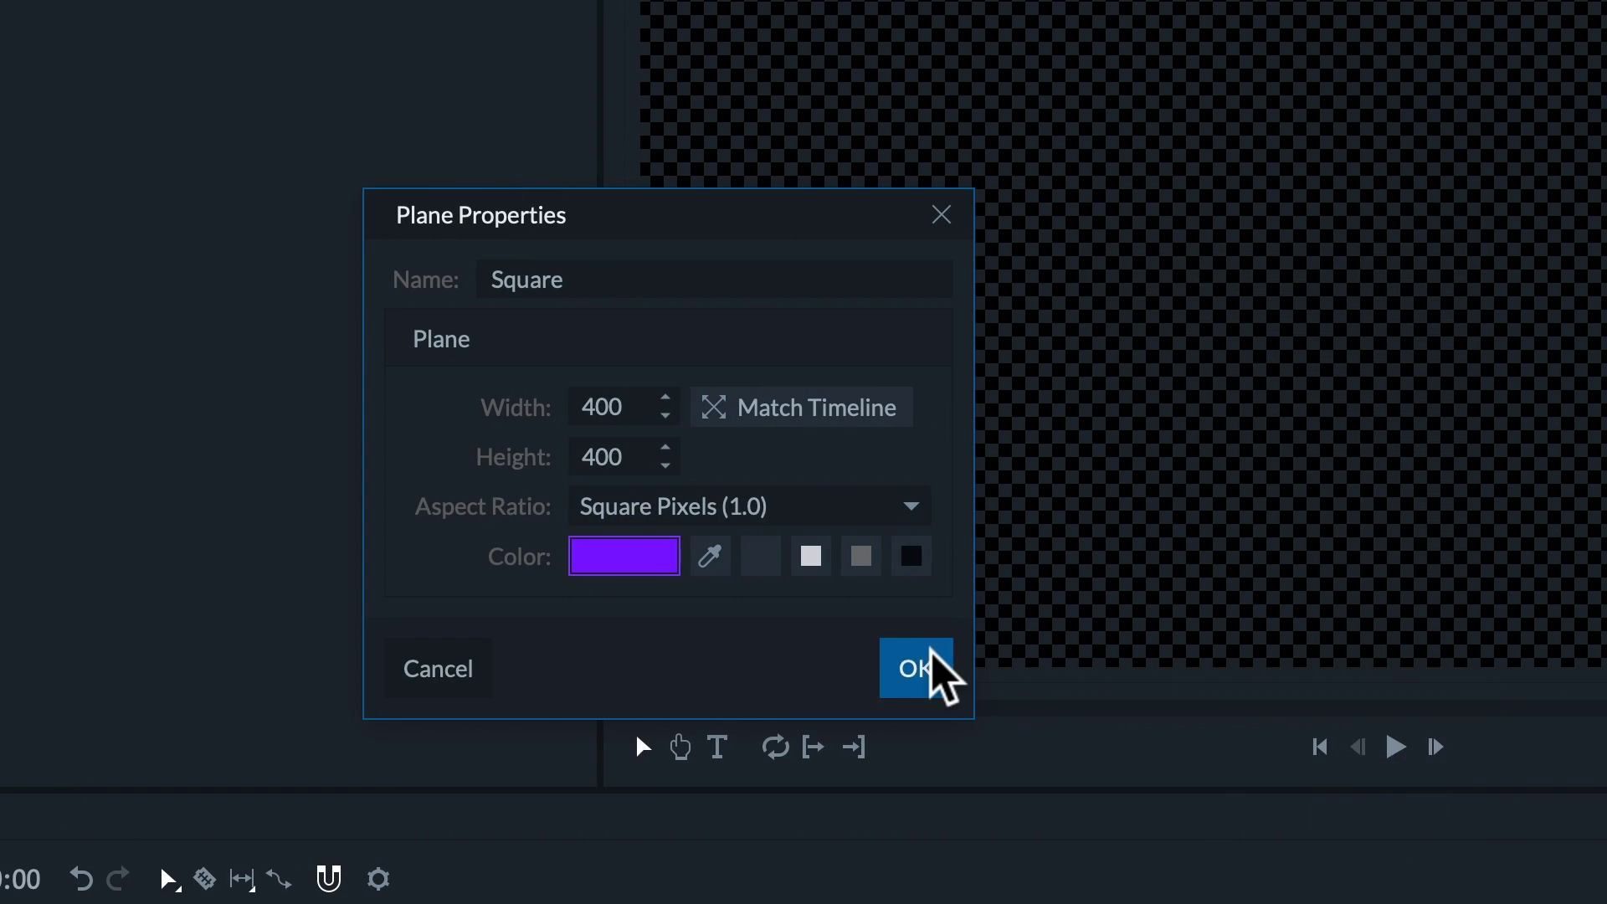
click(928, 670)
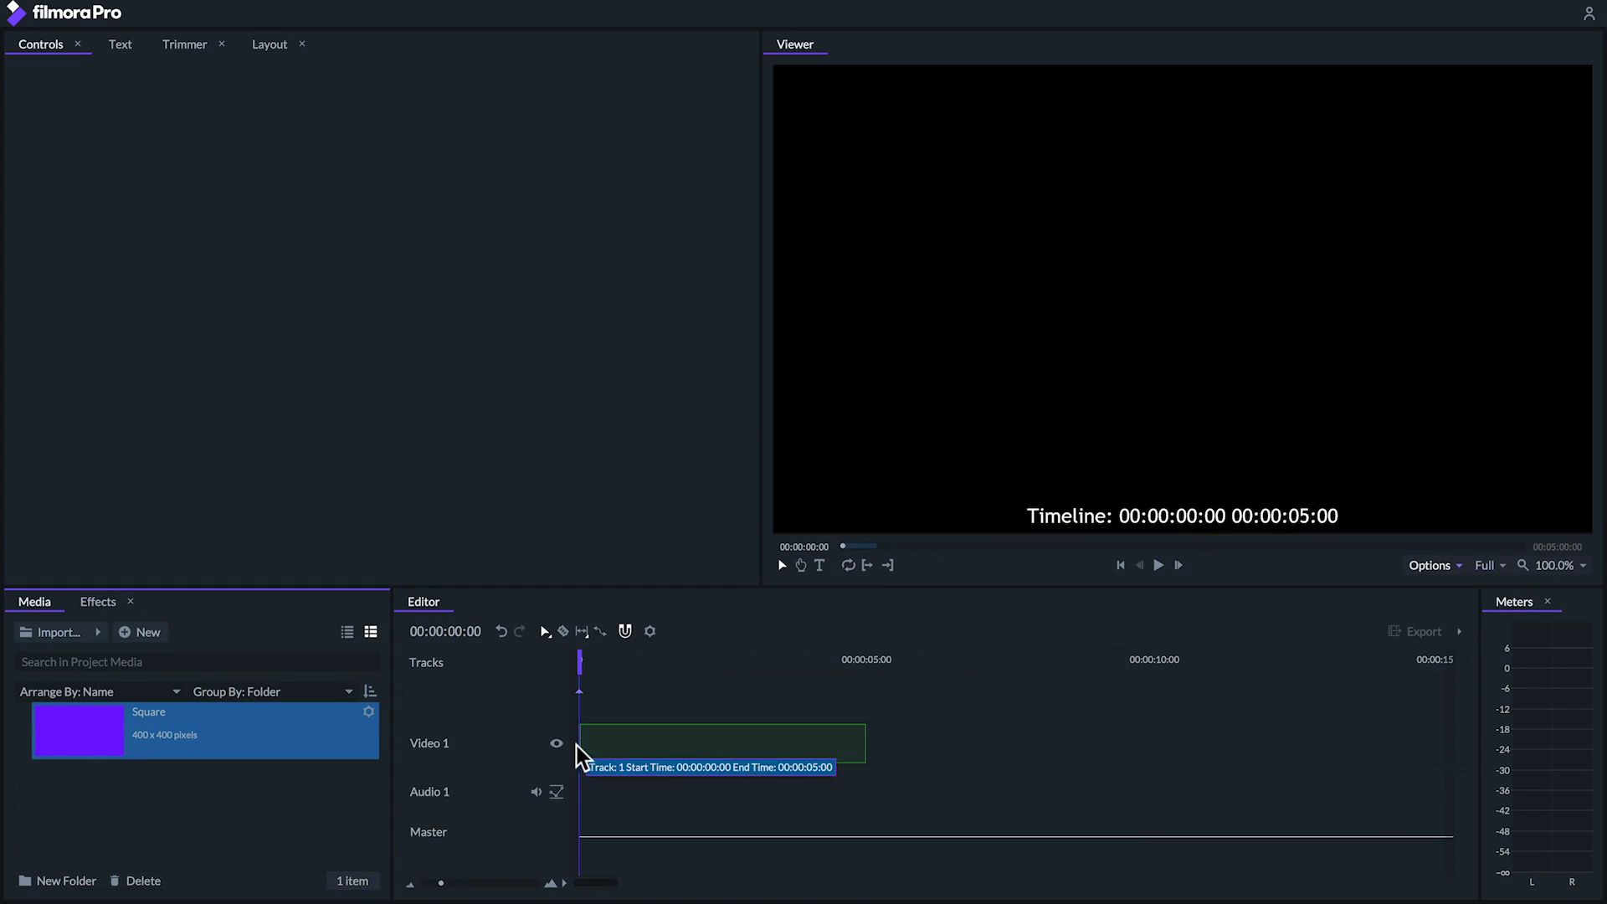
Step: Place Square on Video 1 and scrub its Transform Position X to -580
drag(429, 732, 576, 746)
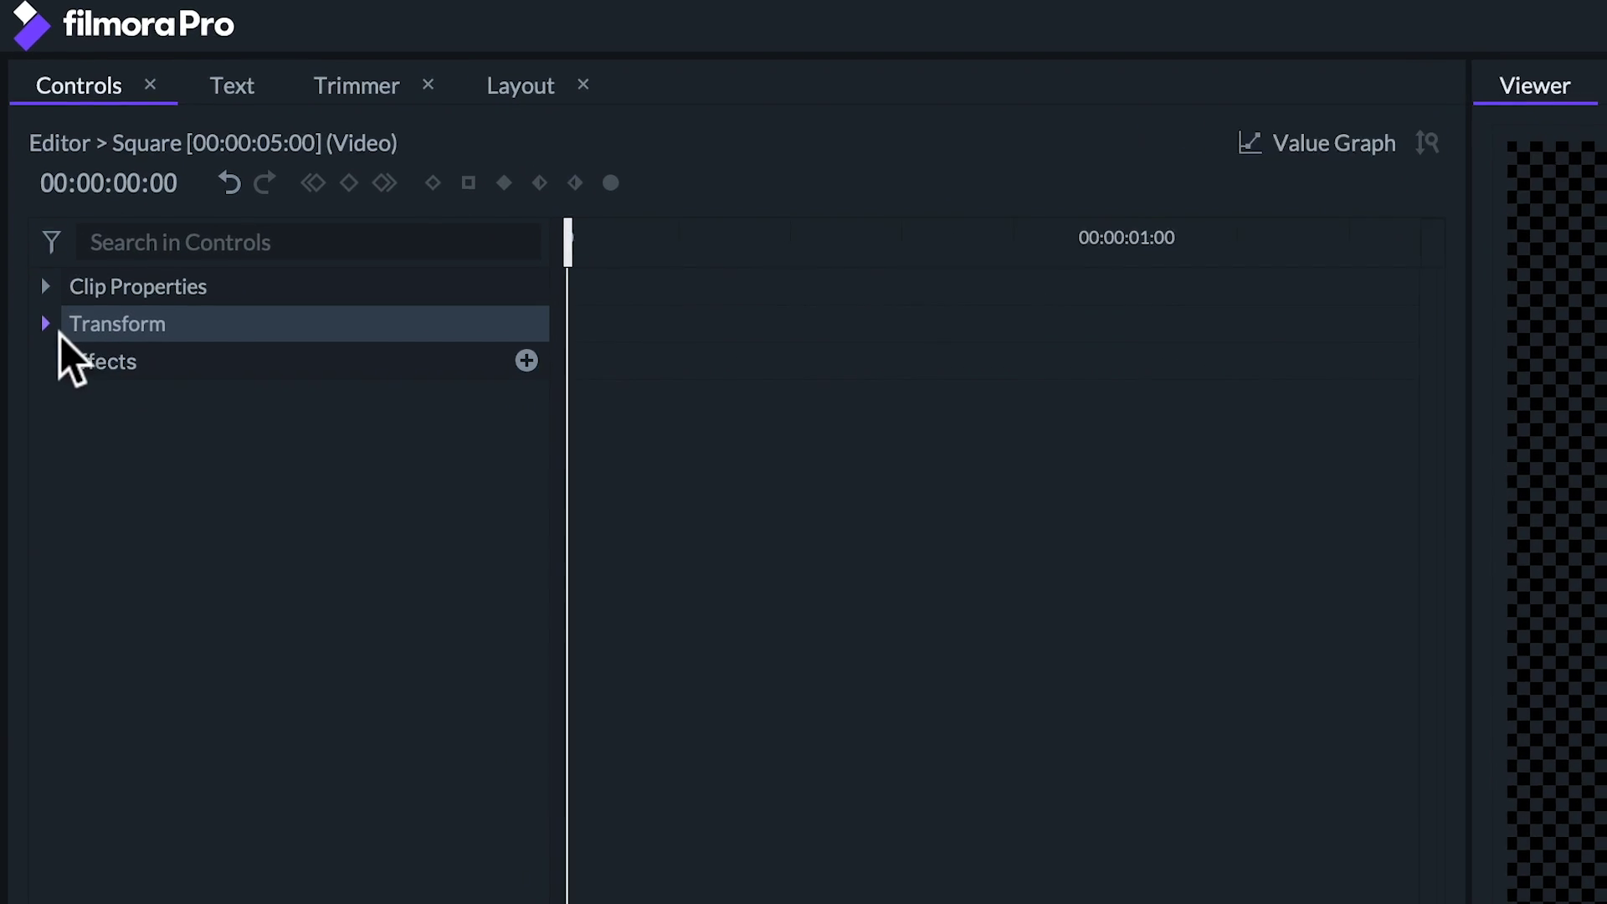
click(37, 276)
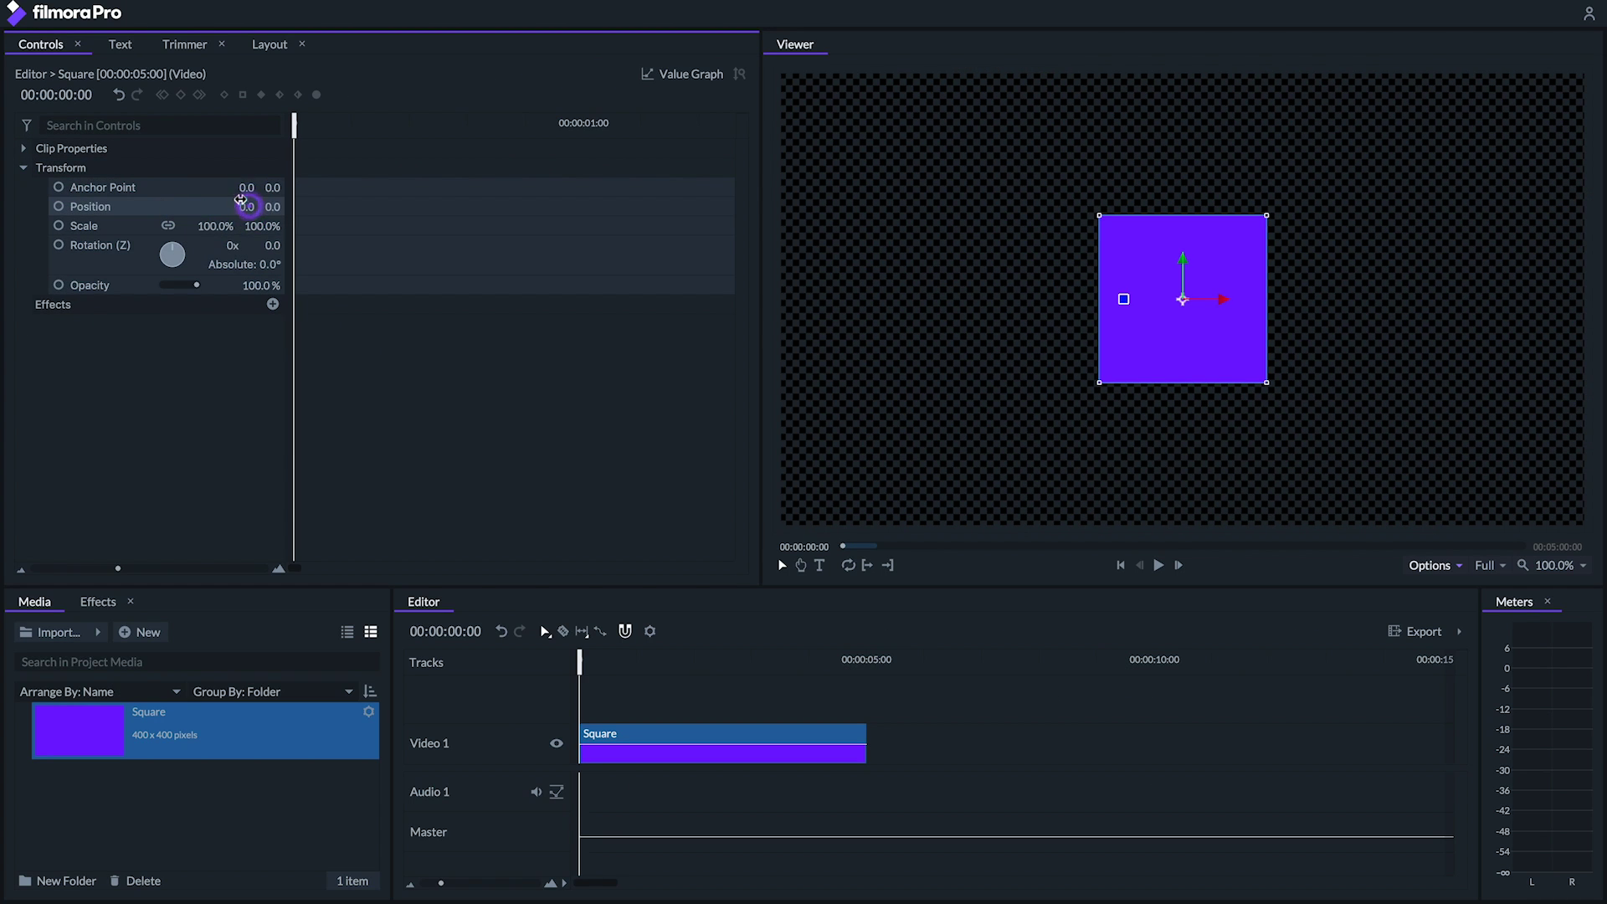
drag(241, 203, 241, 201)
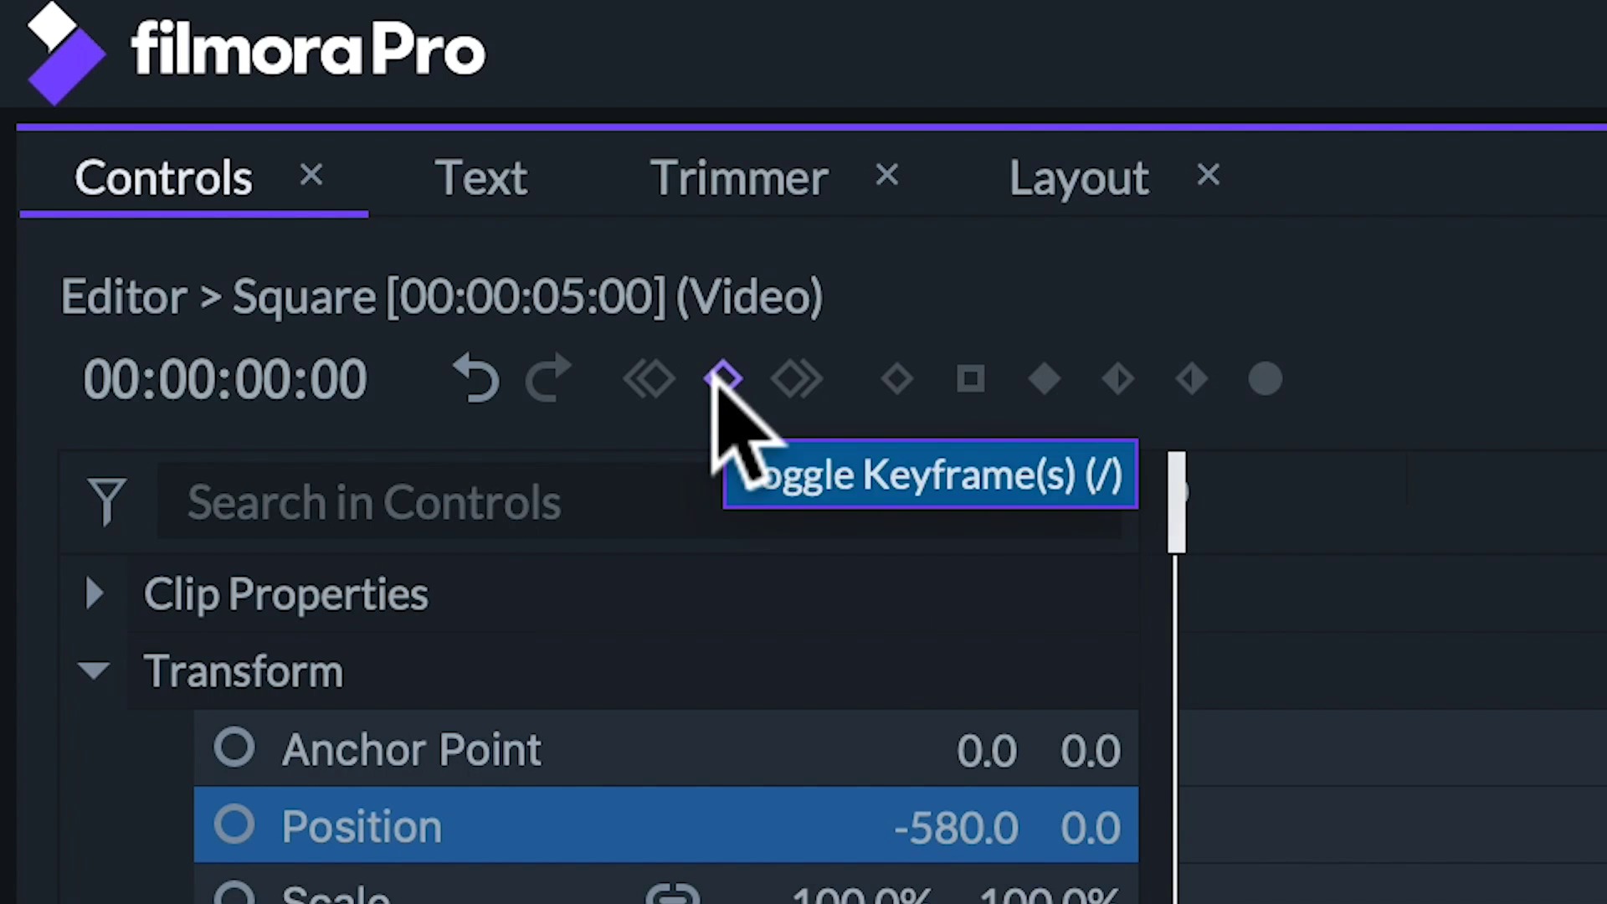
Step: Keyframe Square's Position at X -580 on frame 0 and X 587 on frame 15, then preview
click(724, 378)
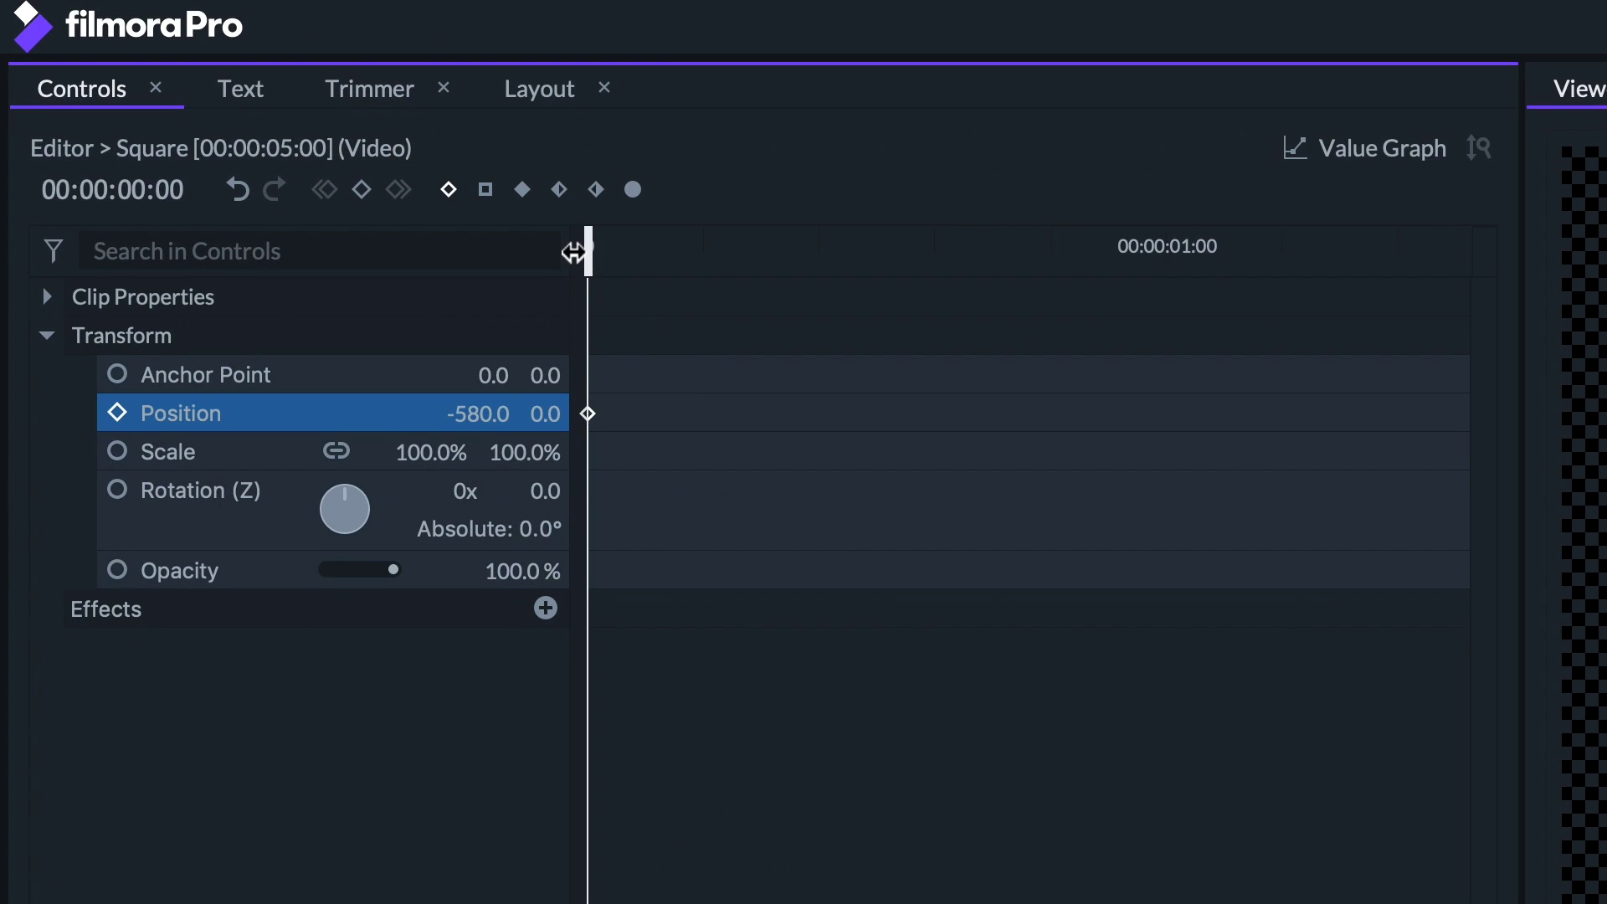
mouse_move(588, 252)
mouse_down()
mouse_move(858, 293)
mouse_move(873, 310)
mouse_up()
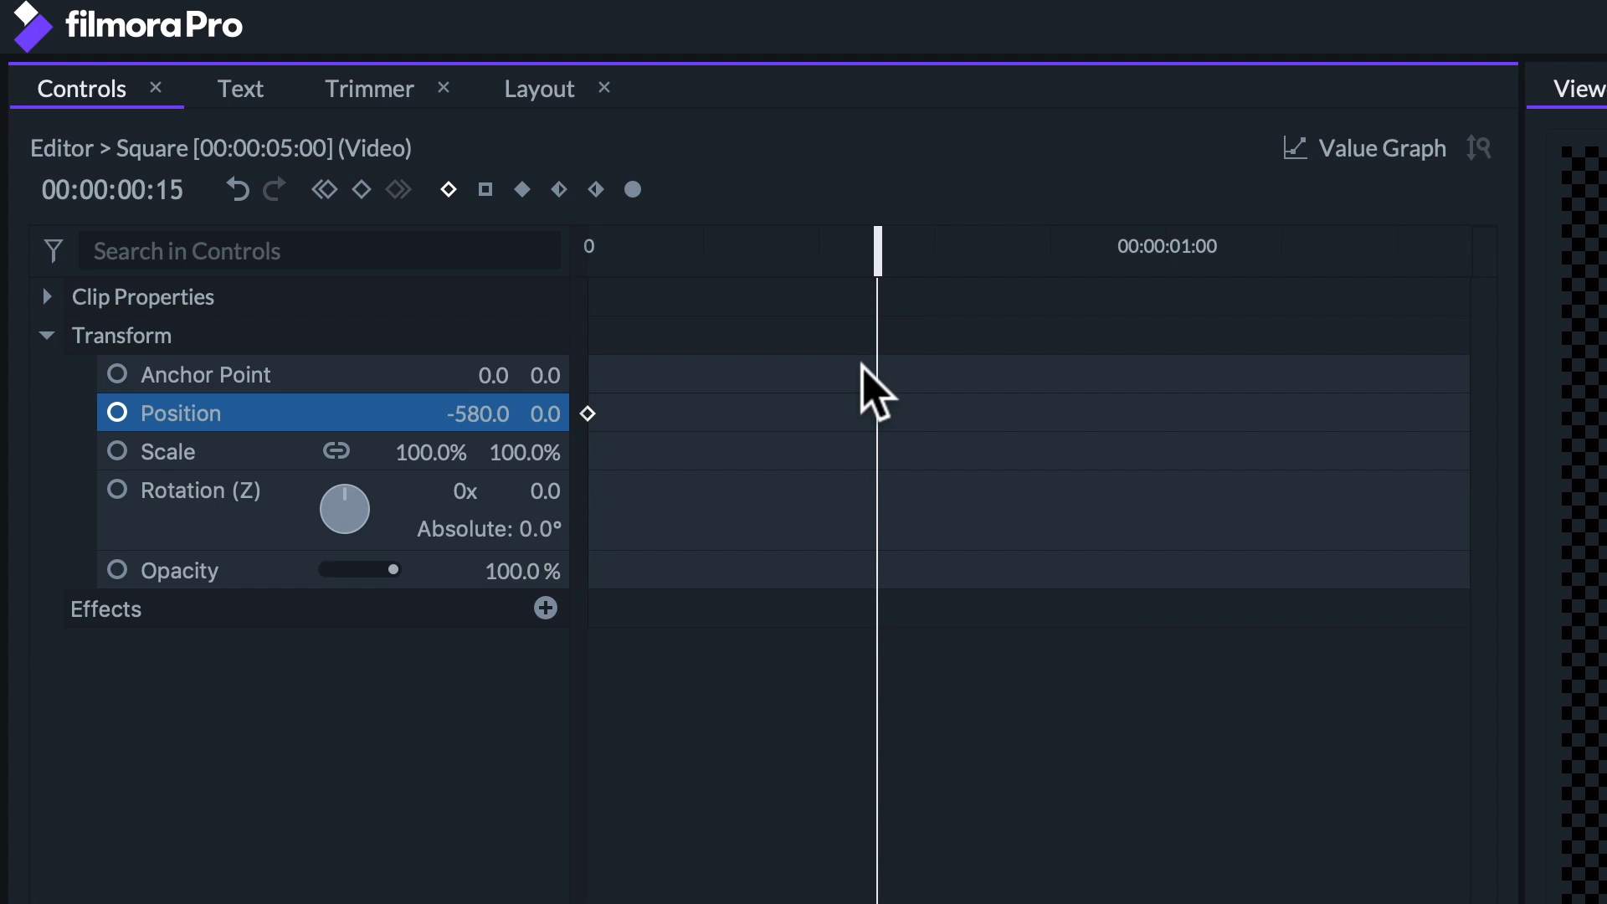
drag(449, 408, 450, 403)
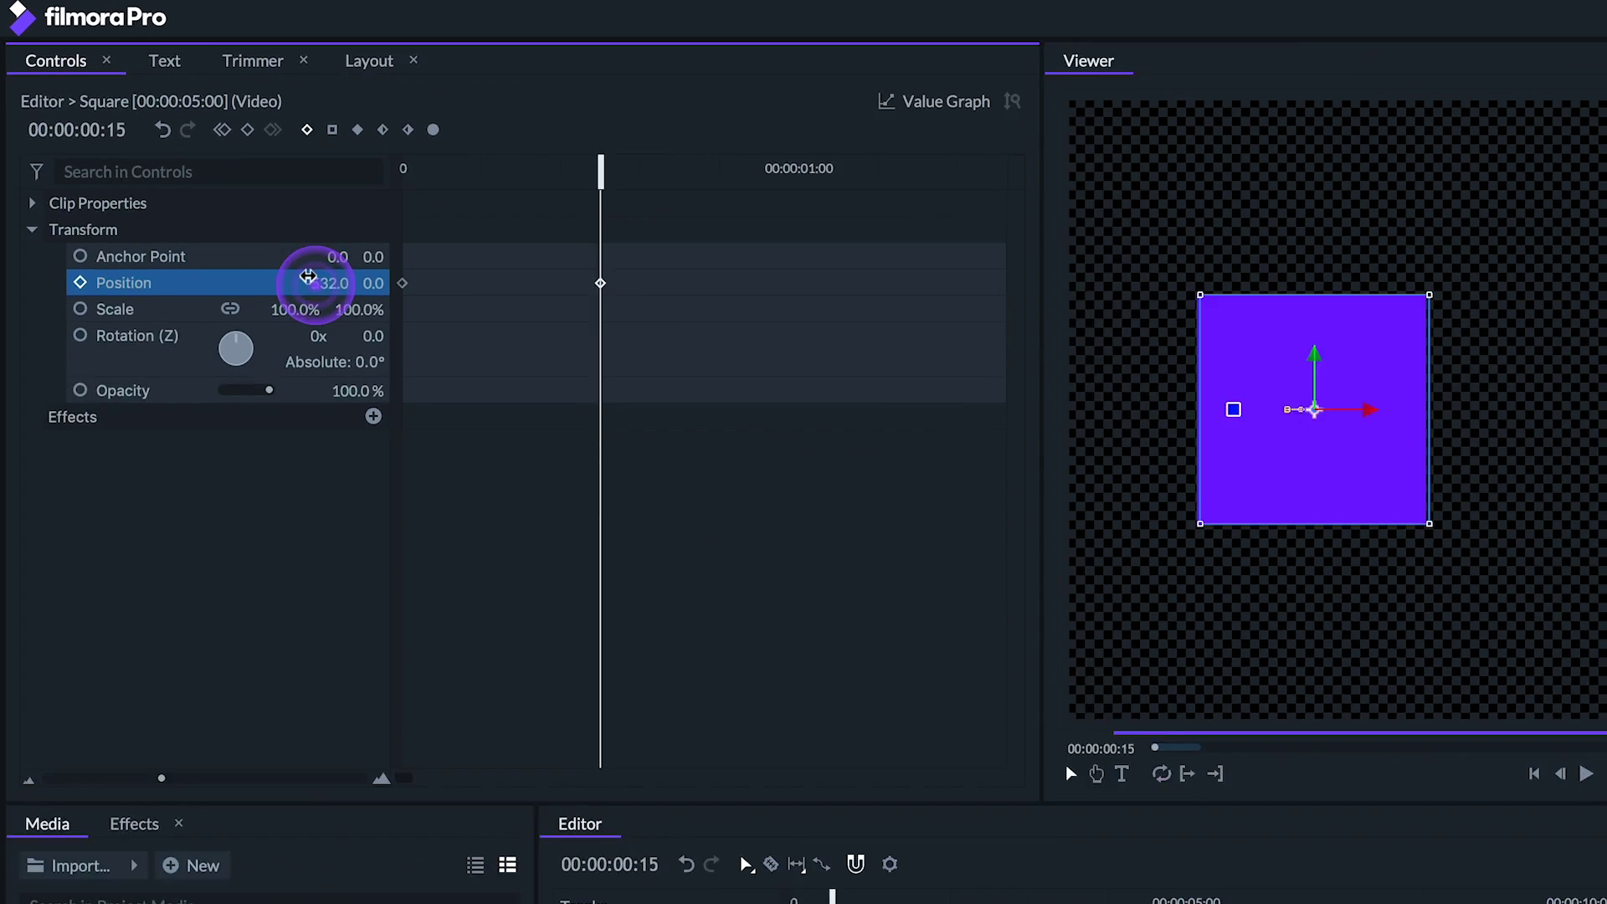
drag(308, 276, 224, 202)
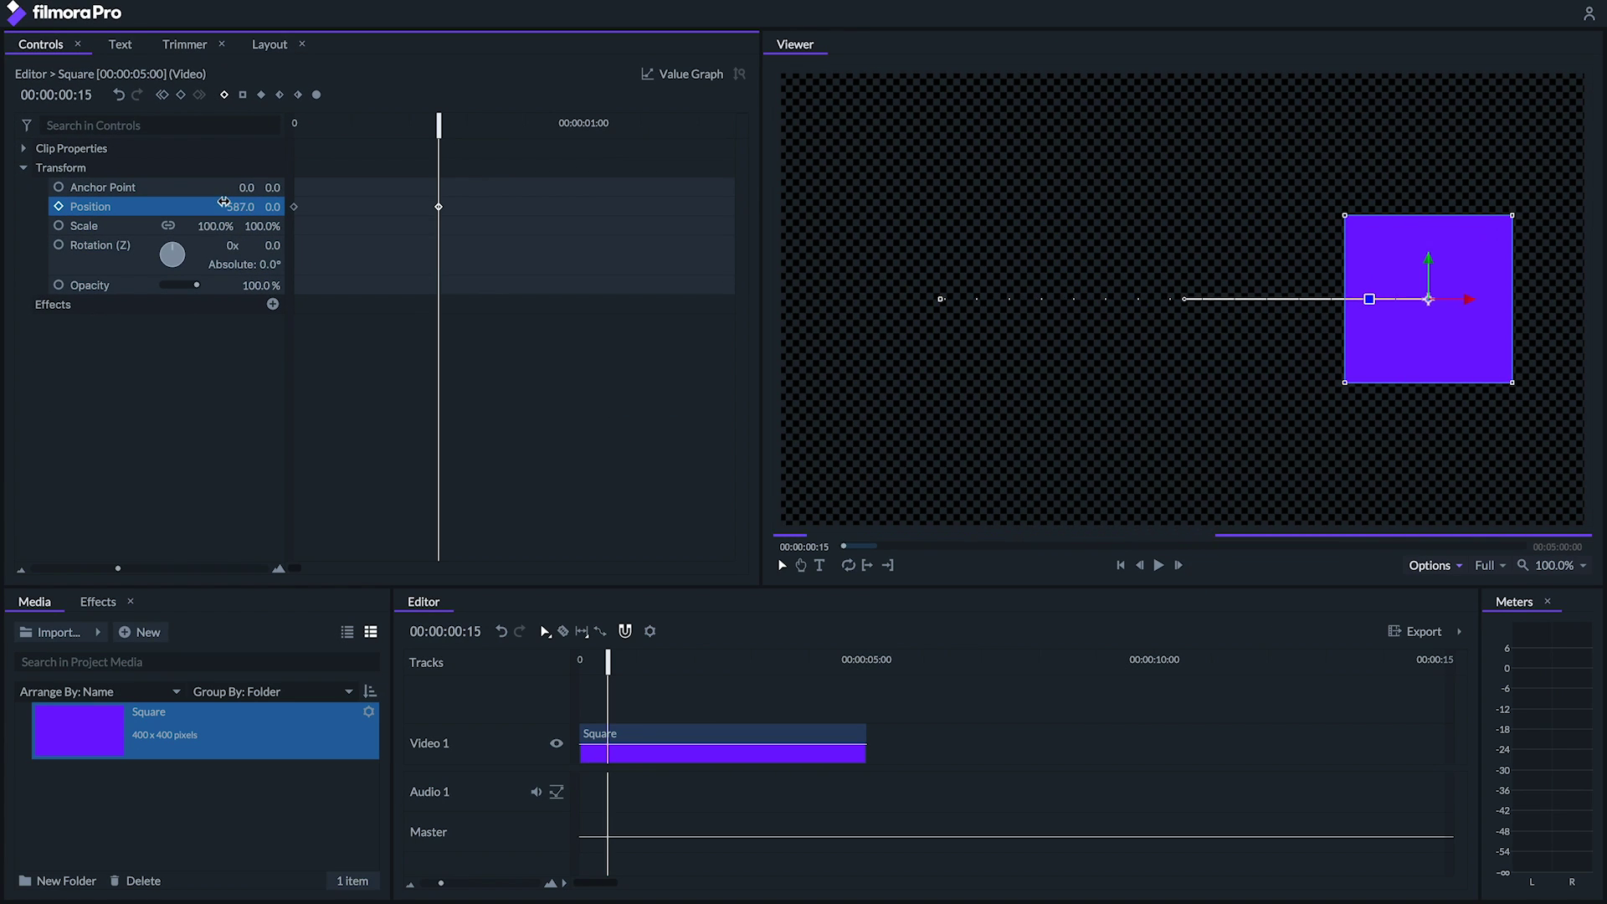
drag(600, 659, 579, 659)
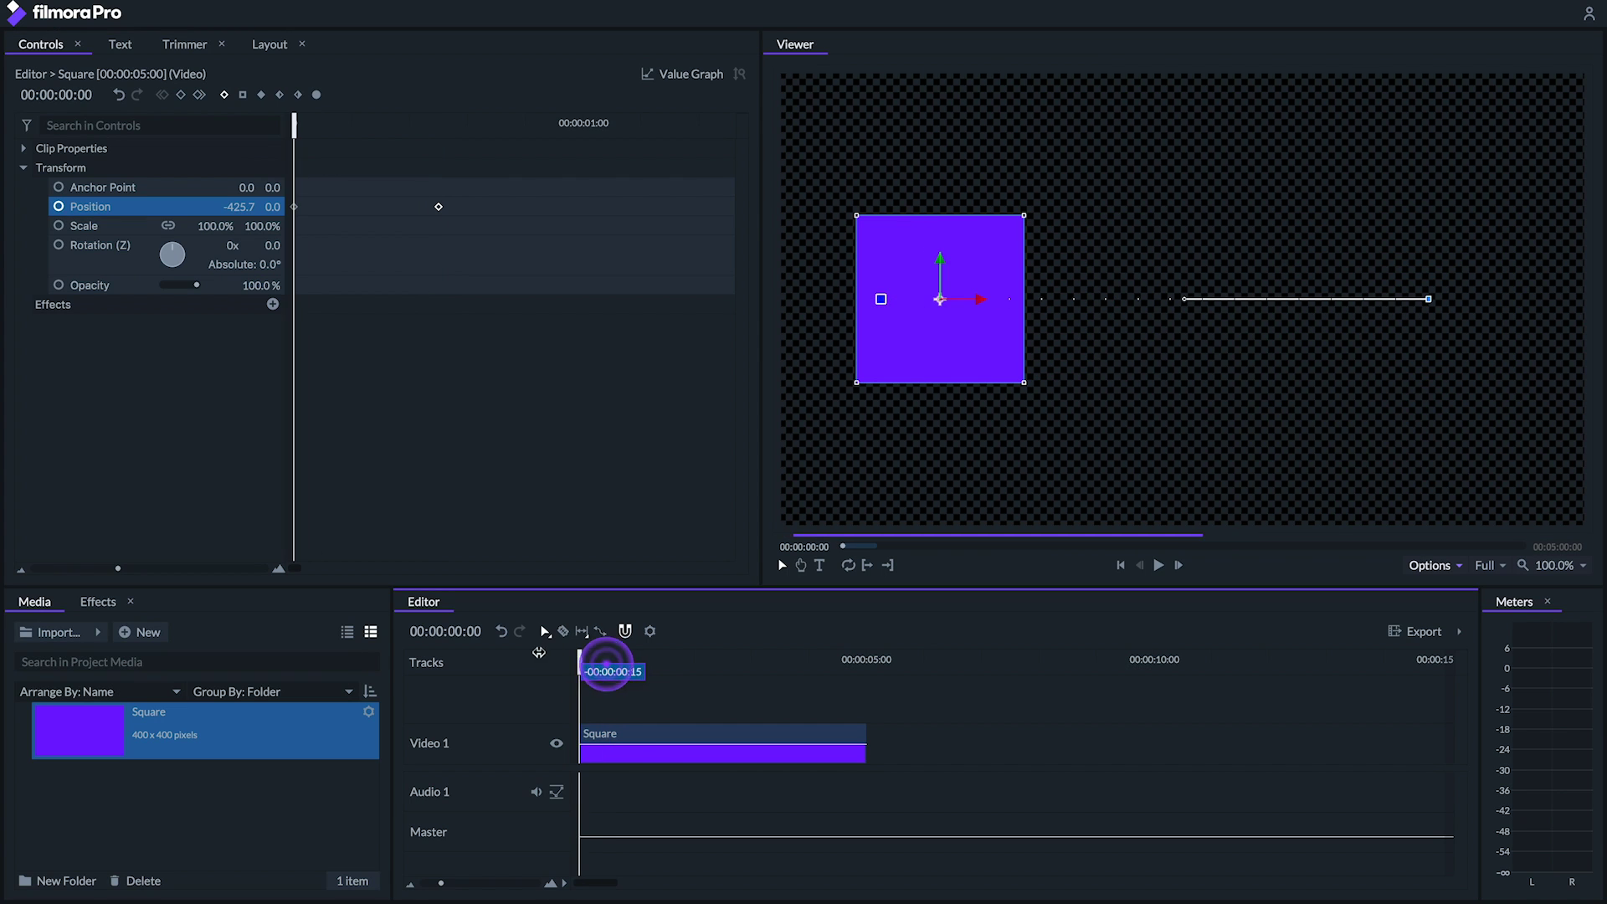
key(space)
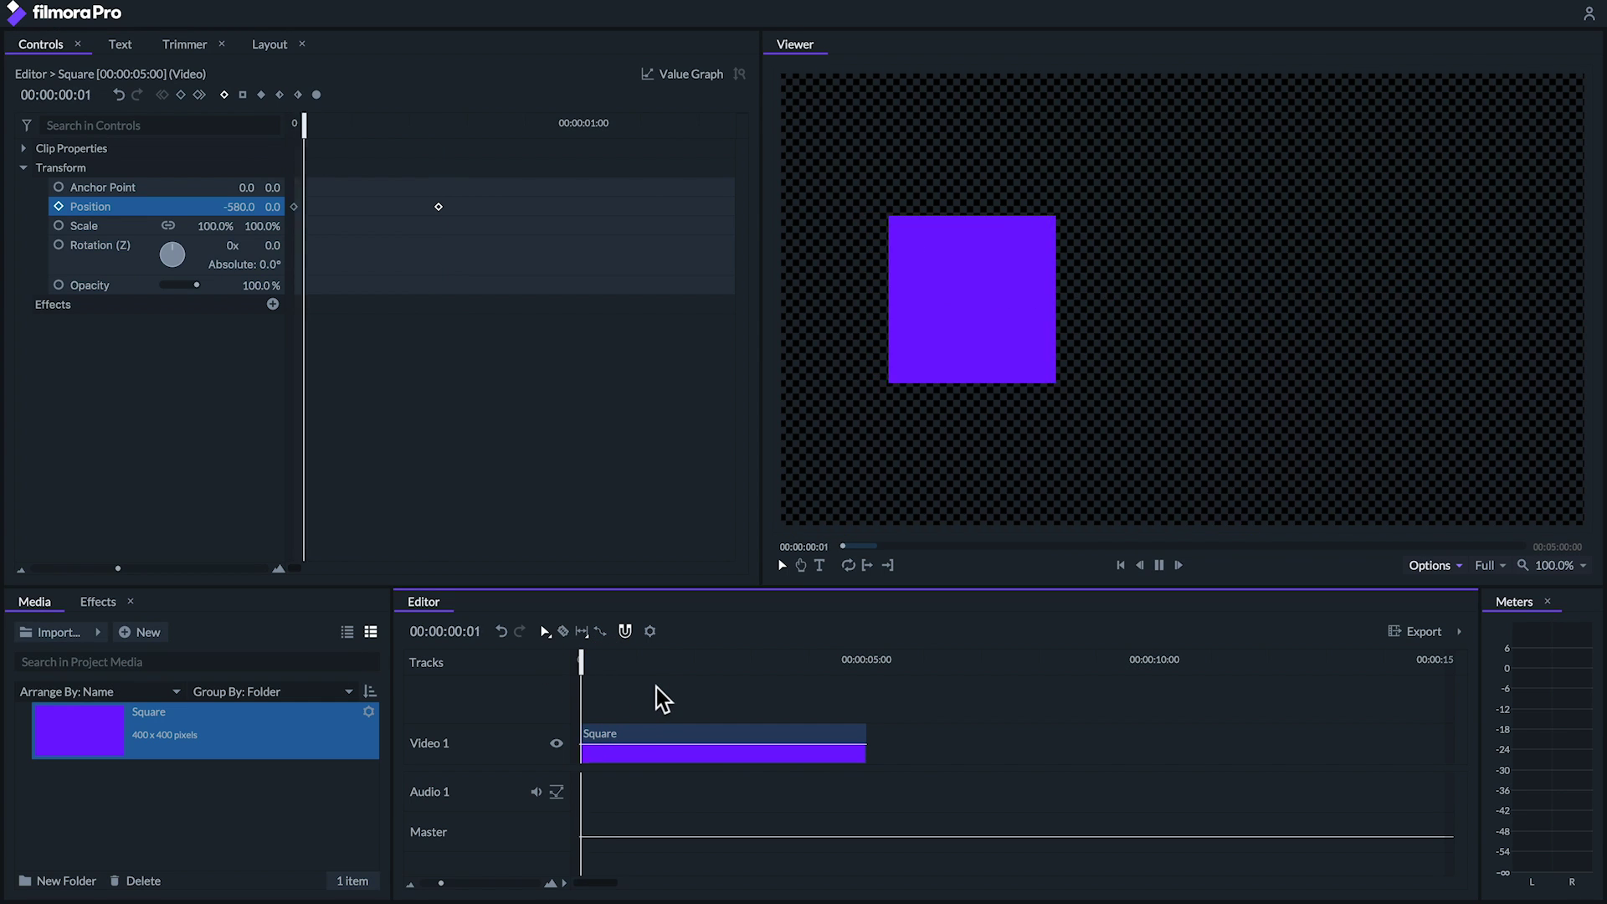
key(space)
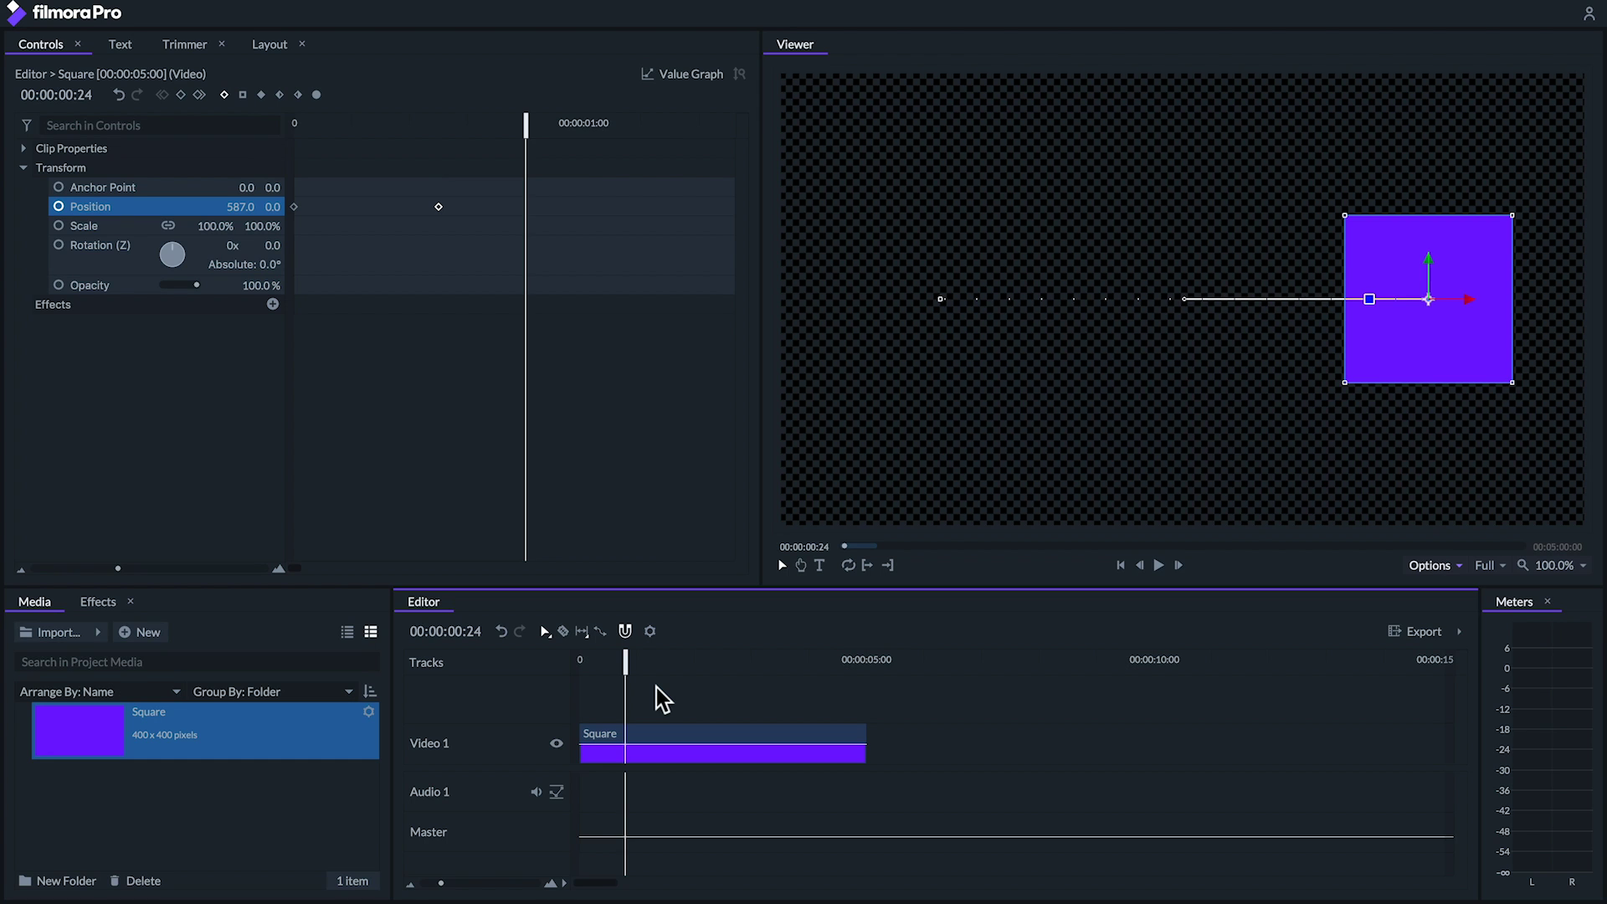
Step: Add Position keyframes at frames 5 and 10 to curve the square's path, then preview
click(588, 662)
drag(272, 207, 270, 203)
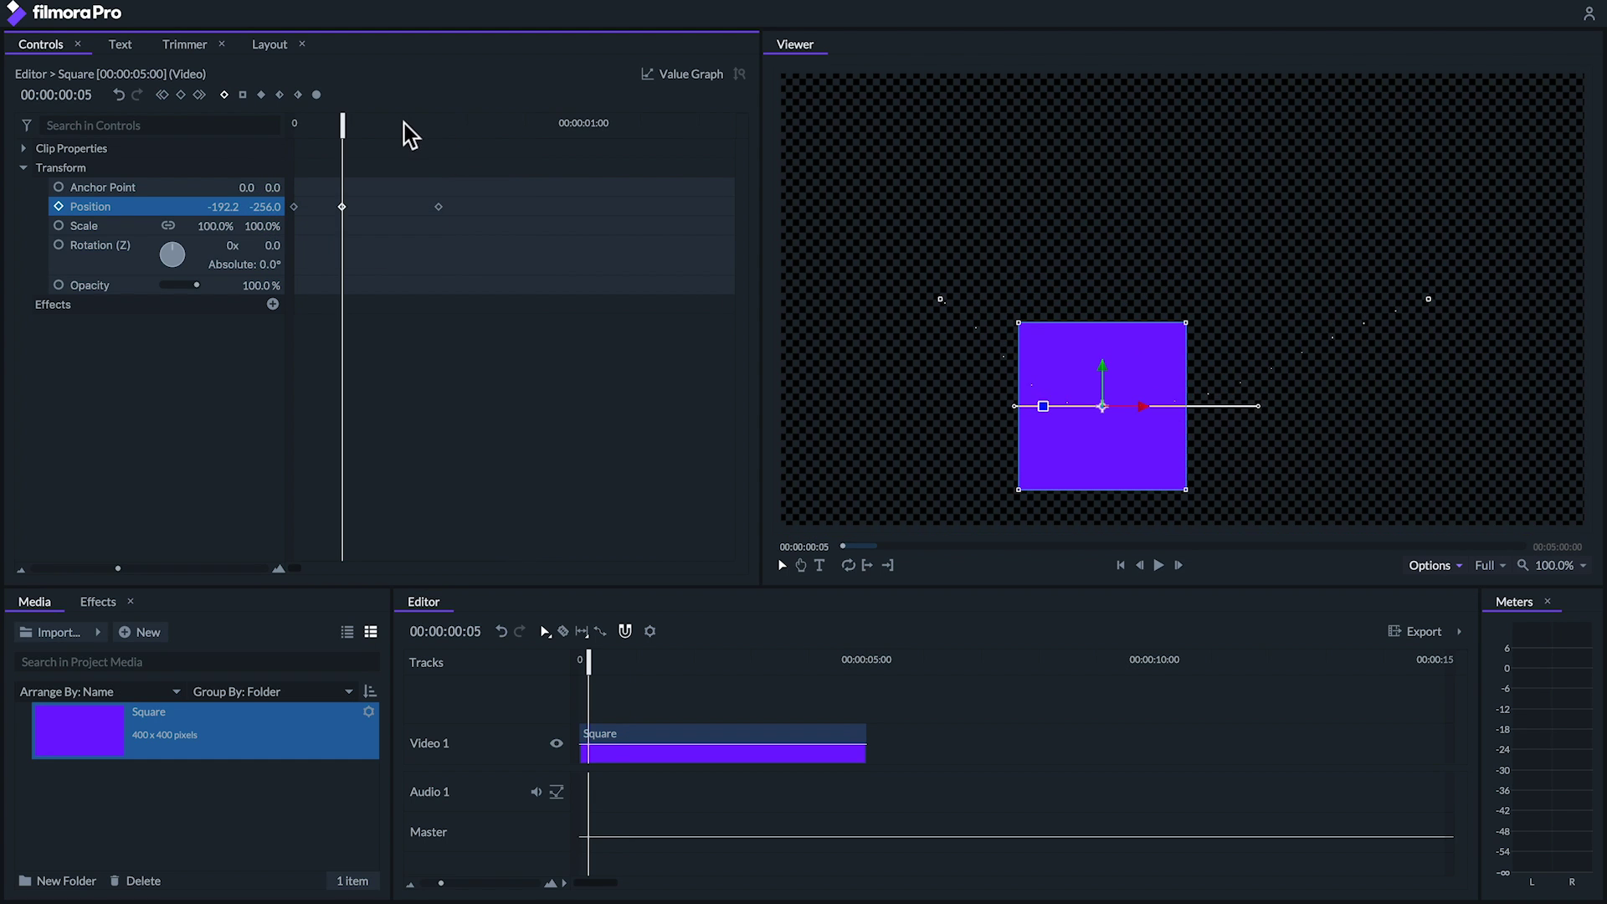
drag(409, 134, 385, 119)
drag(254, 201, 256, 191)
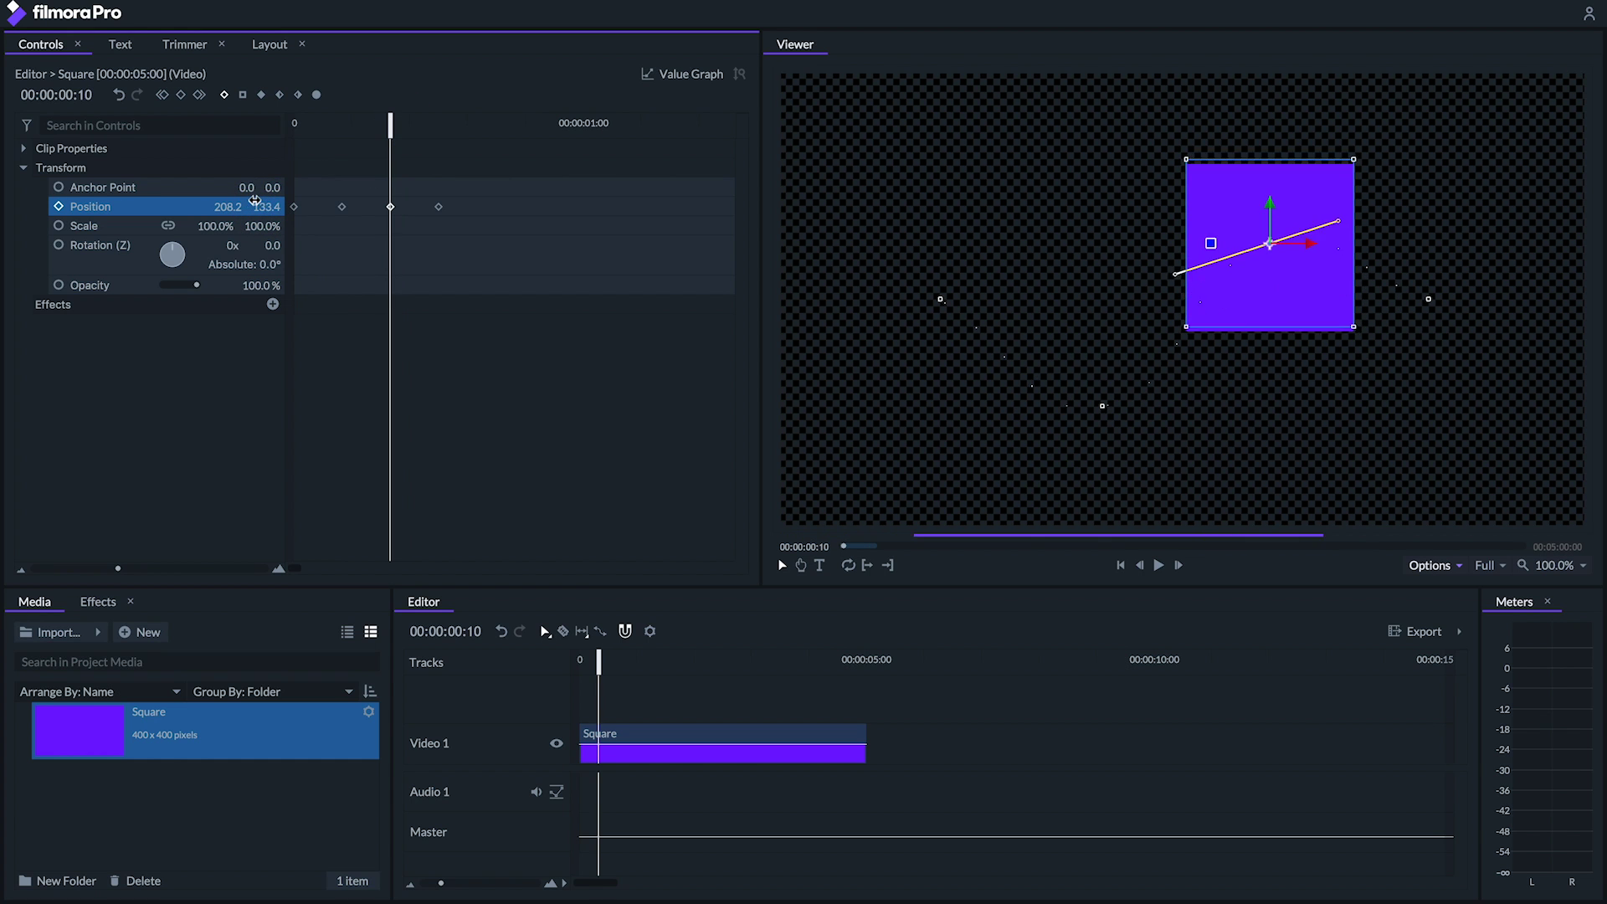
drag(598, 661, 534, 647)
key(space)
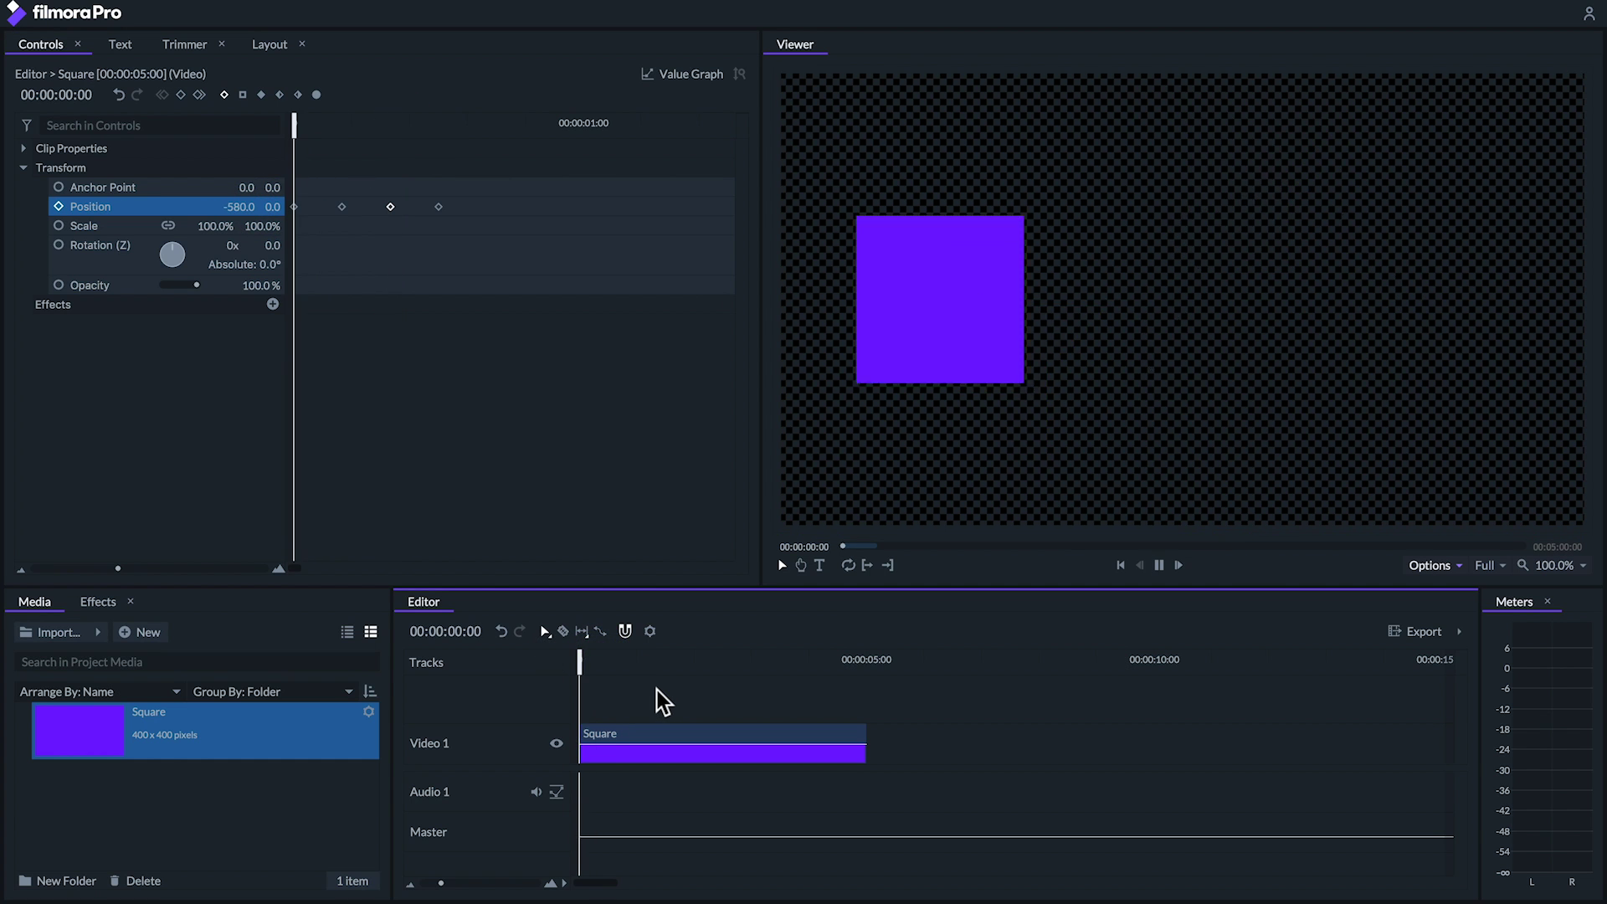
key(space)
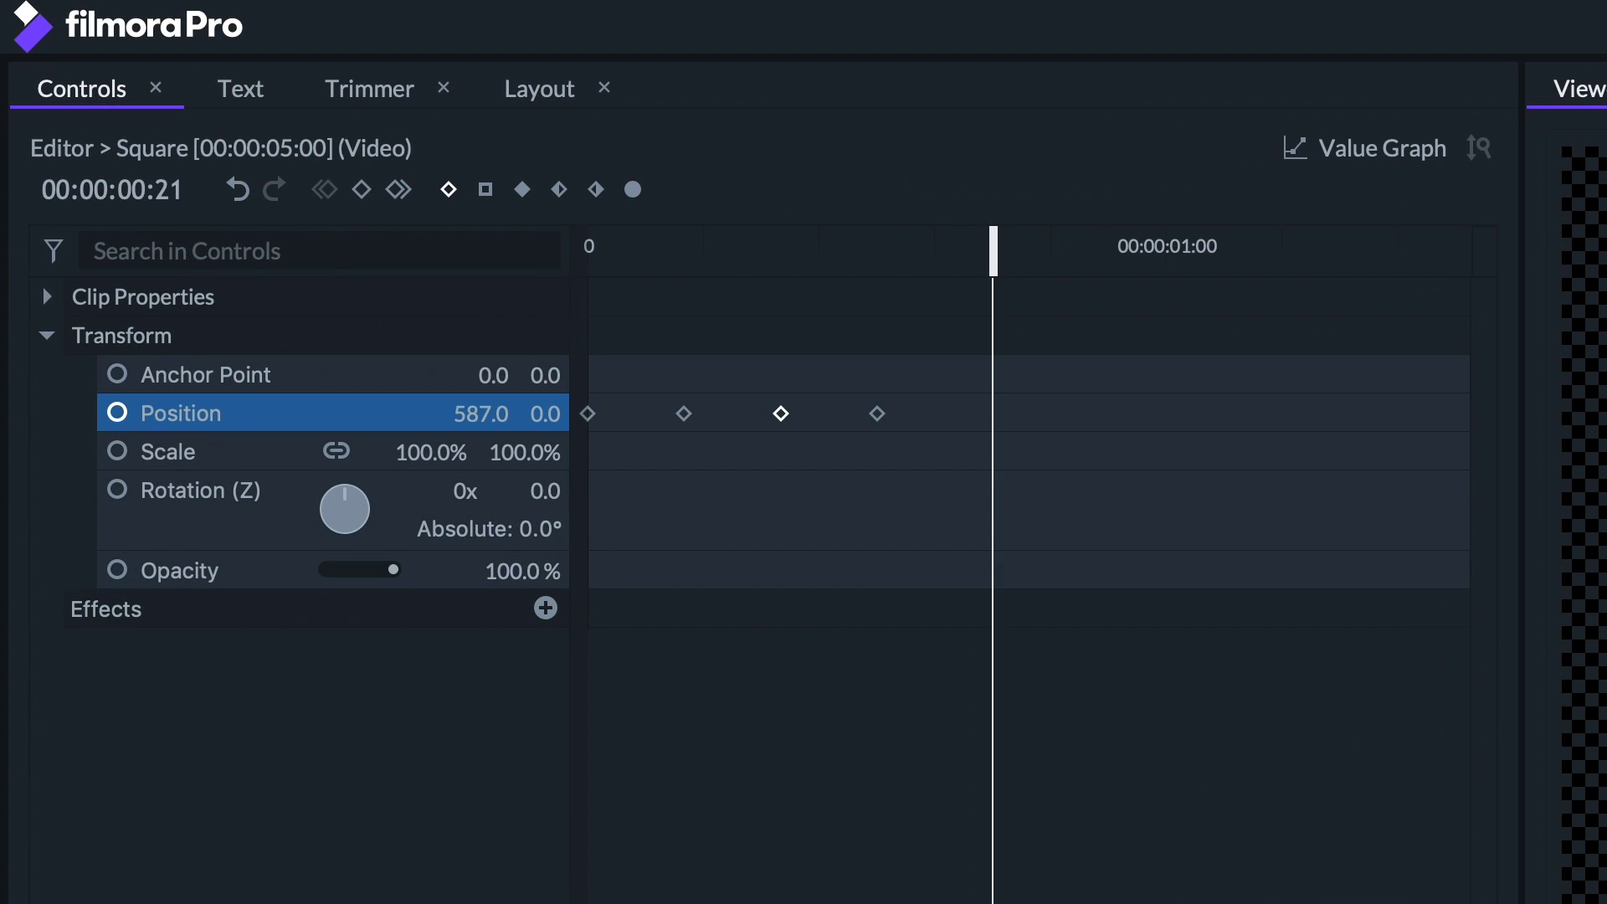
Step: Step through the Position keyframes, undo the rotation, and enlarge the square from its top-left corner
click(324, 190)
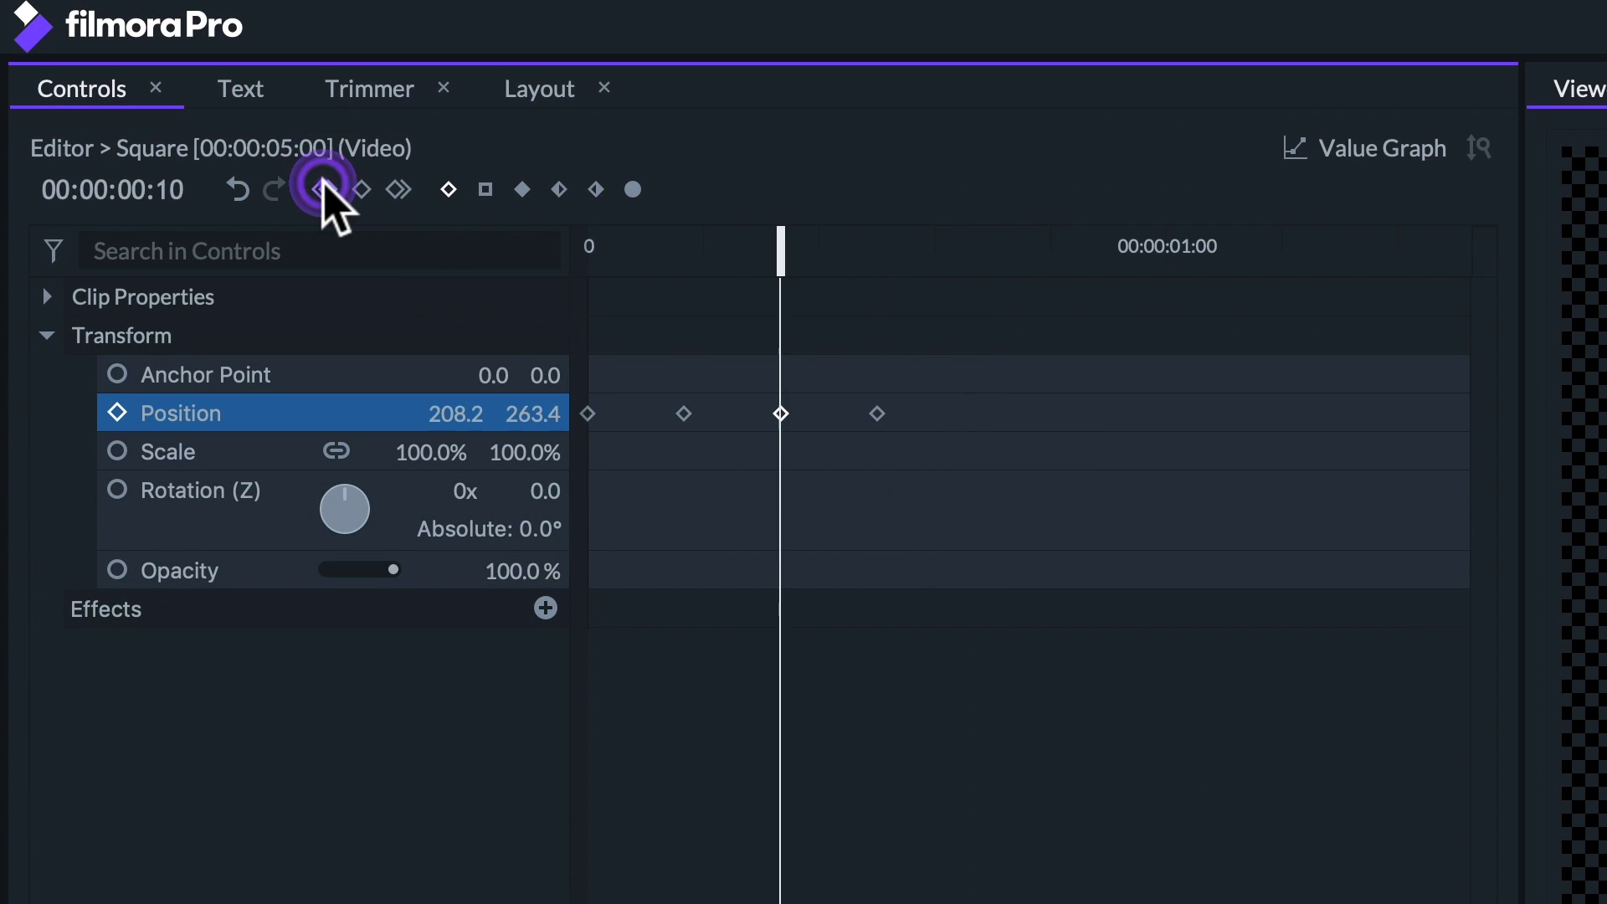
click(324, 189)
click(400, 190)
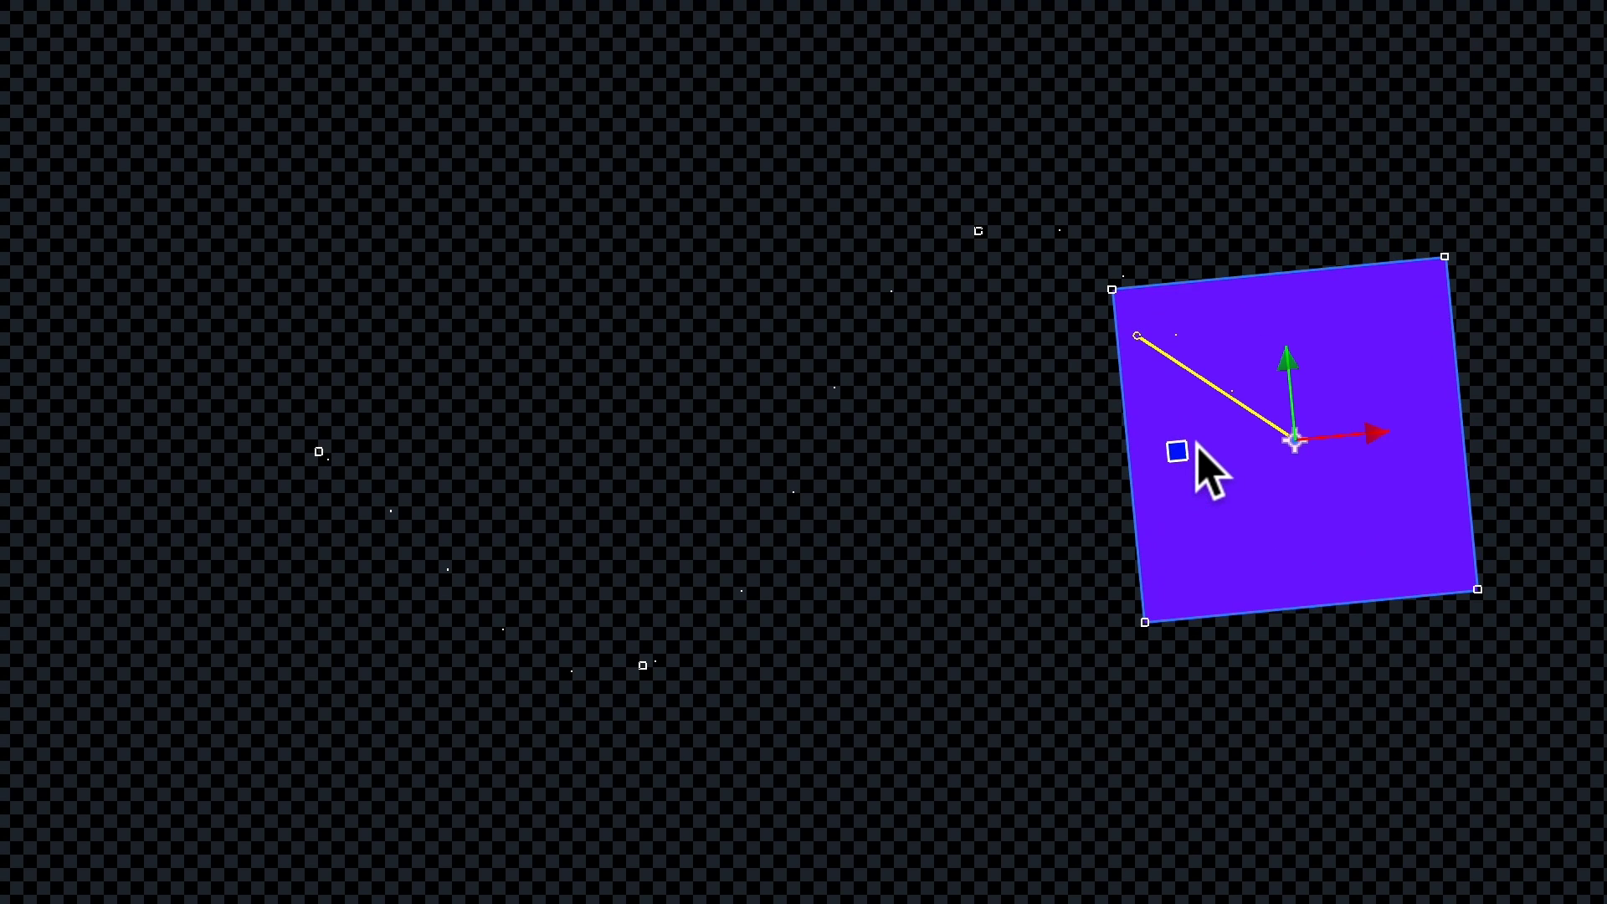
key(ctrl+z)
drag(1127, 269, 1097, 262)
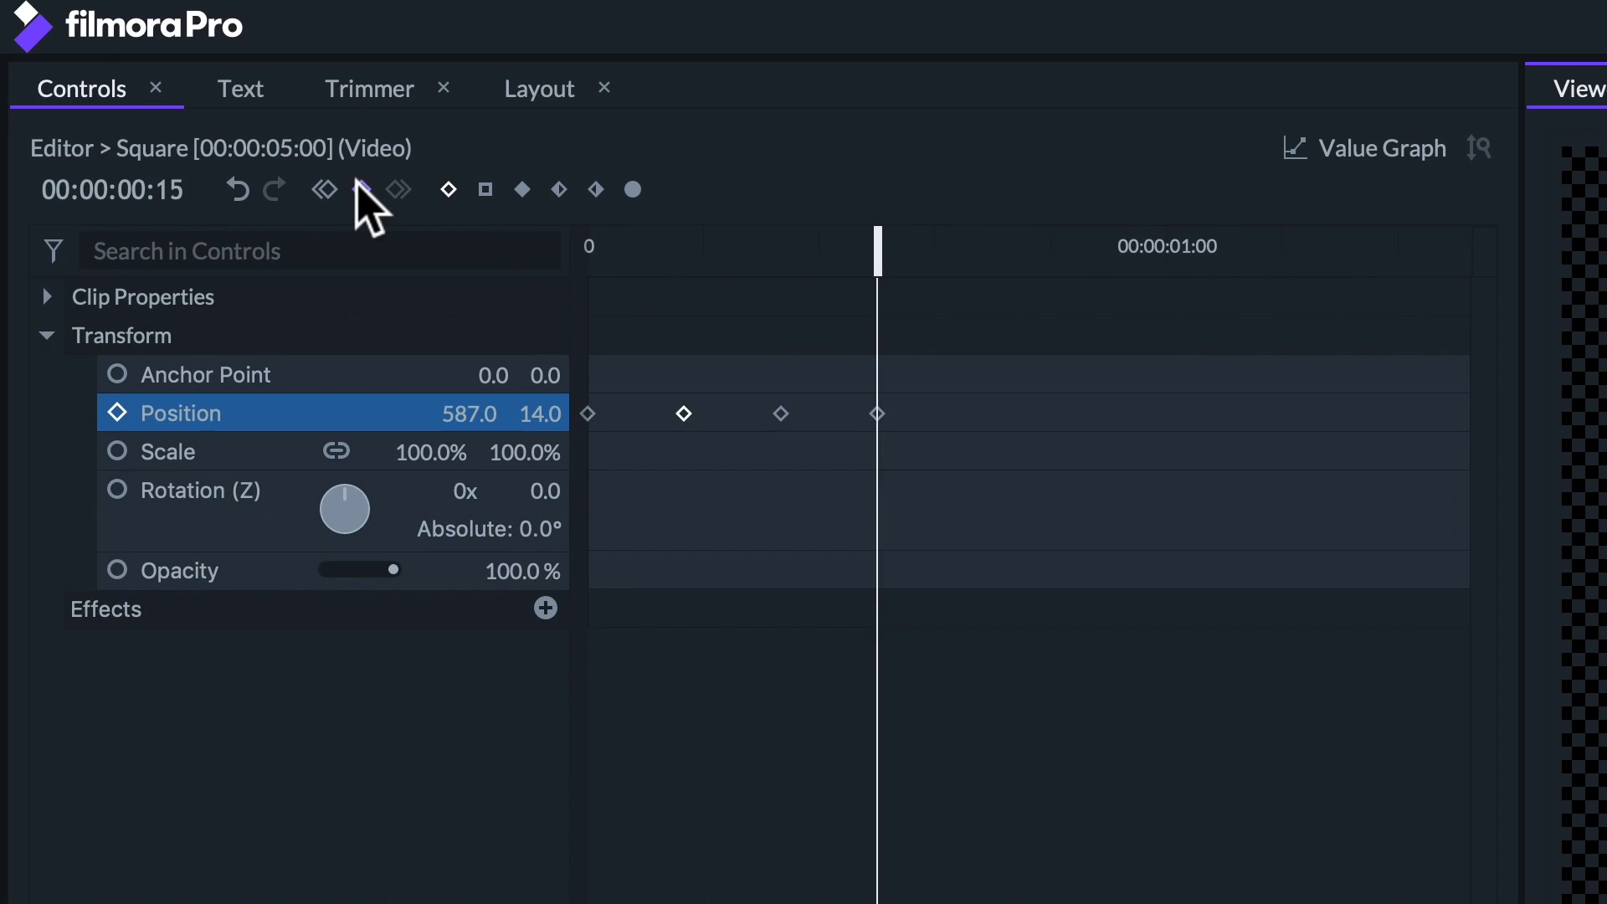
Step: Return to the first keyframe and clear all Position keyframes with the stopwatch
click(325, 192)
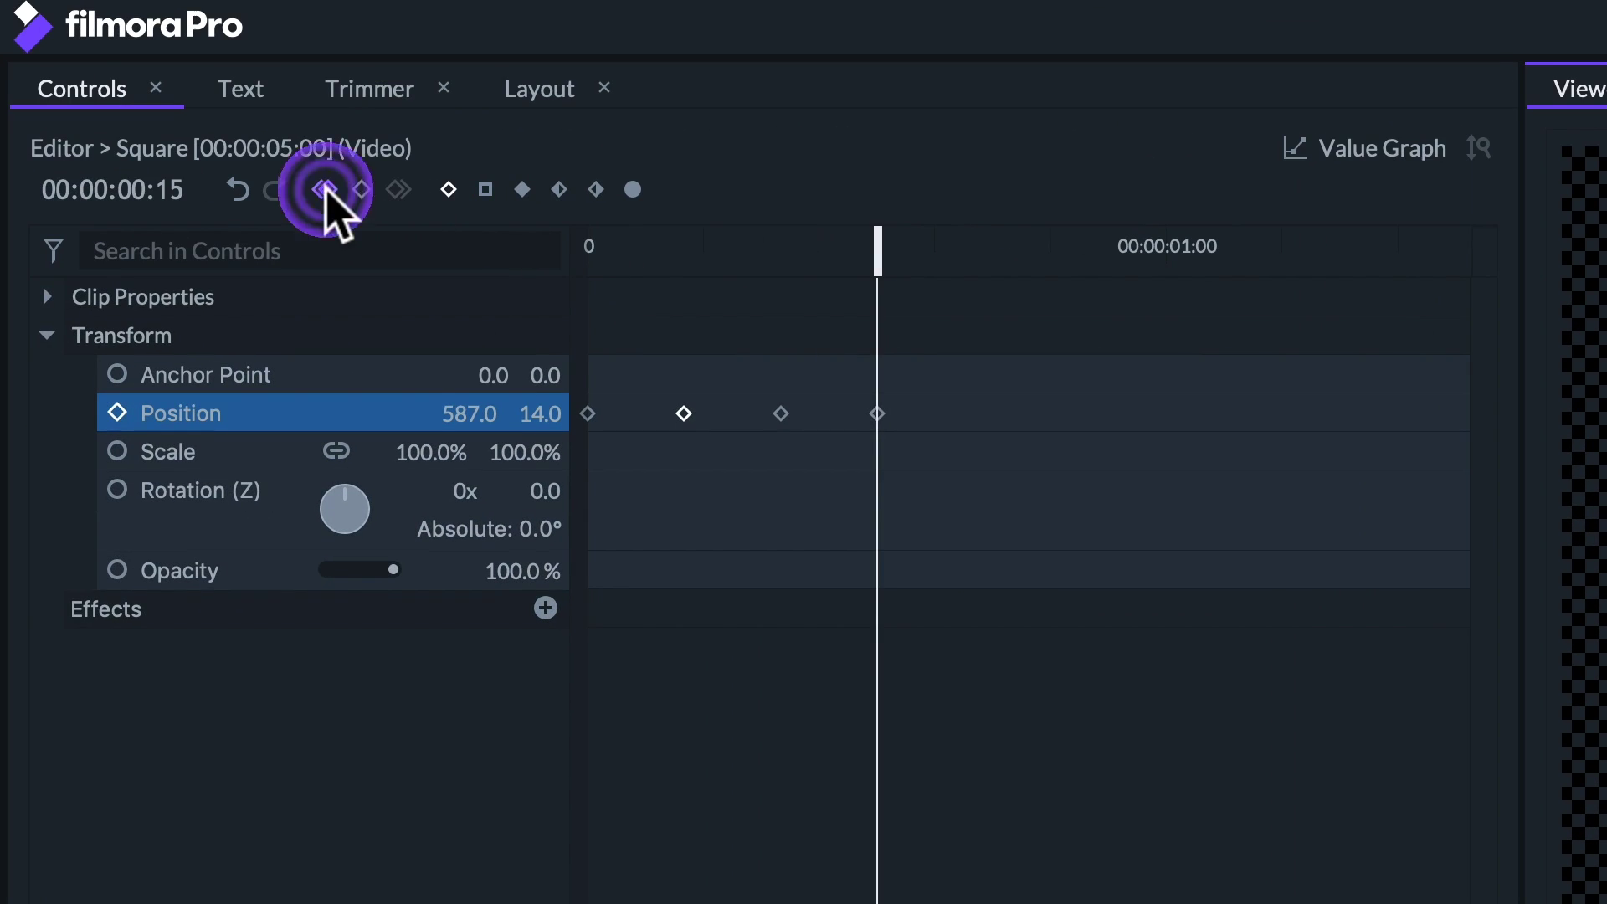
click(326, 192)
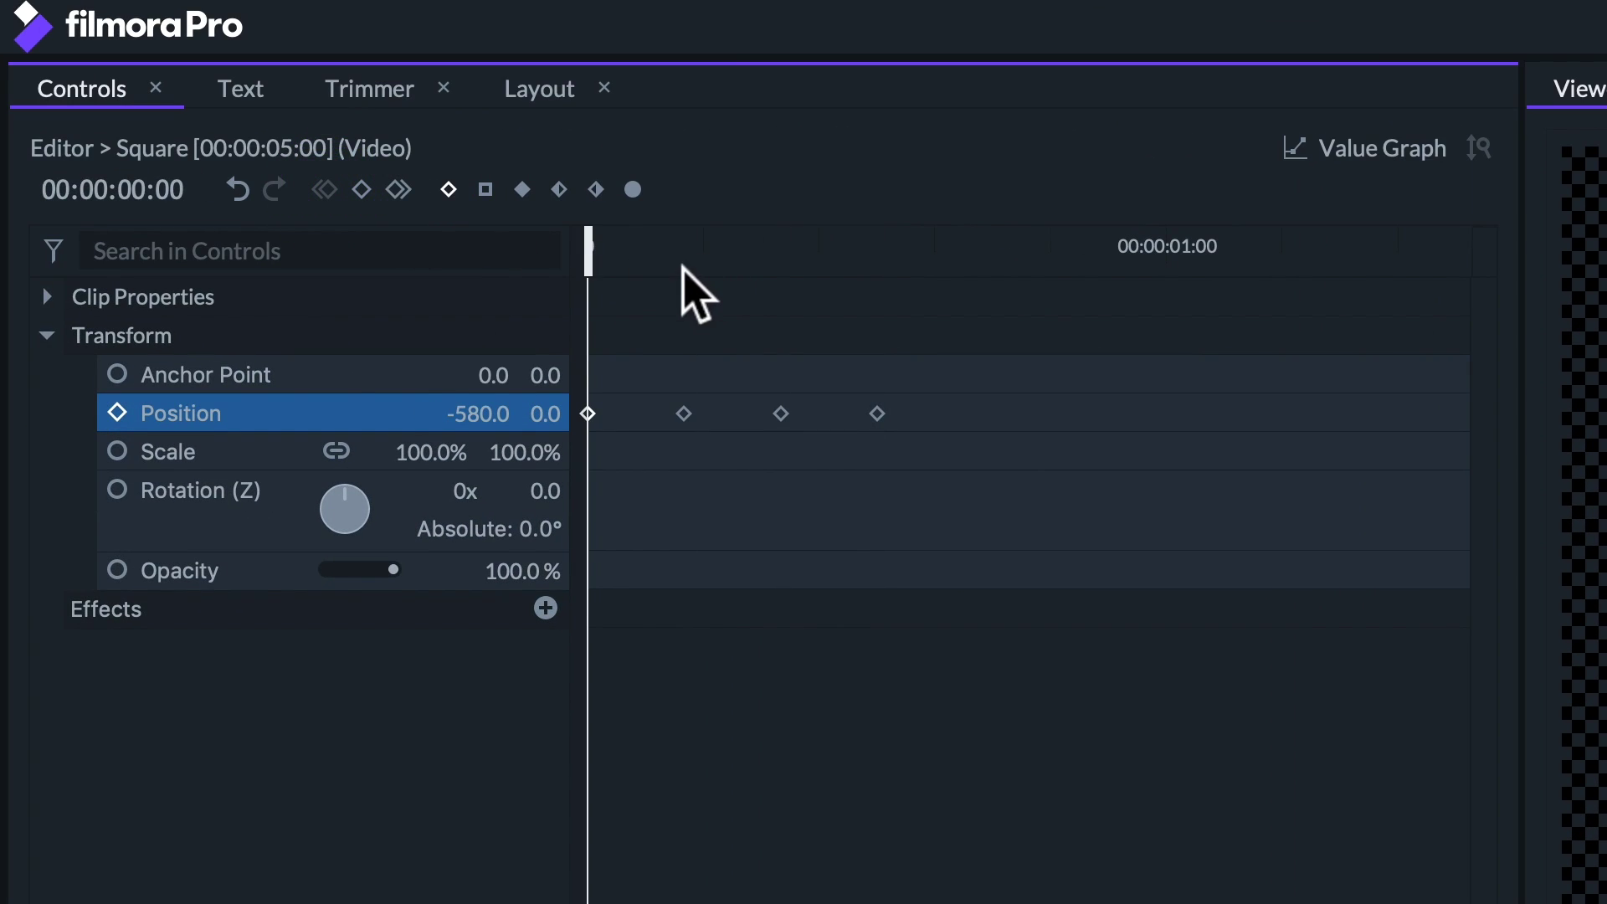
click(116, 413)
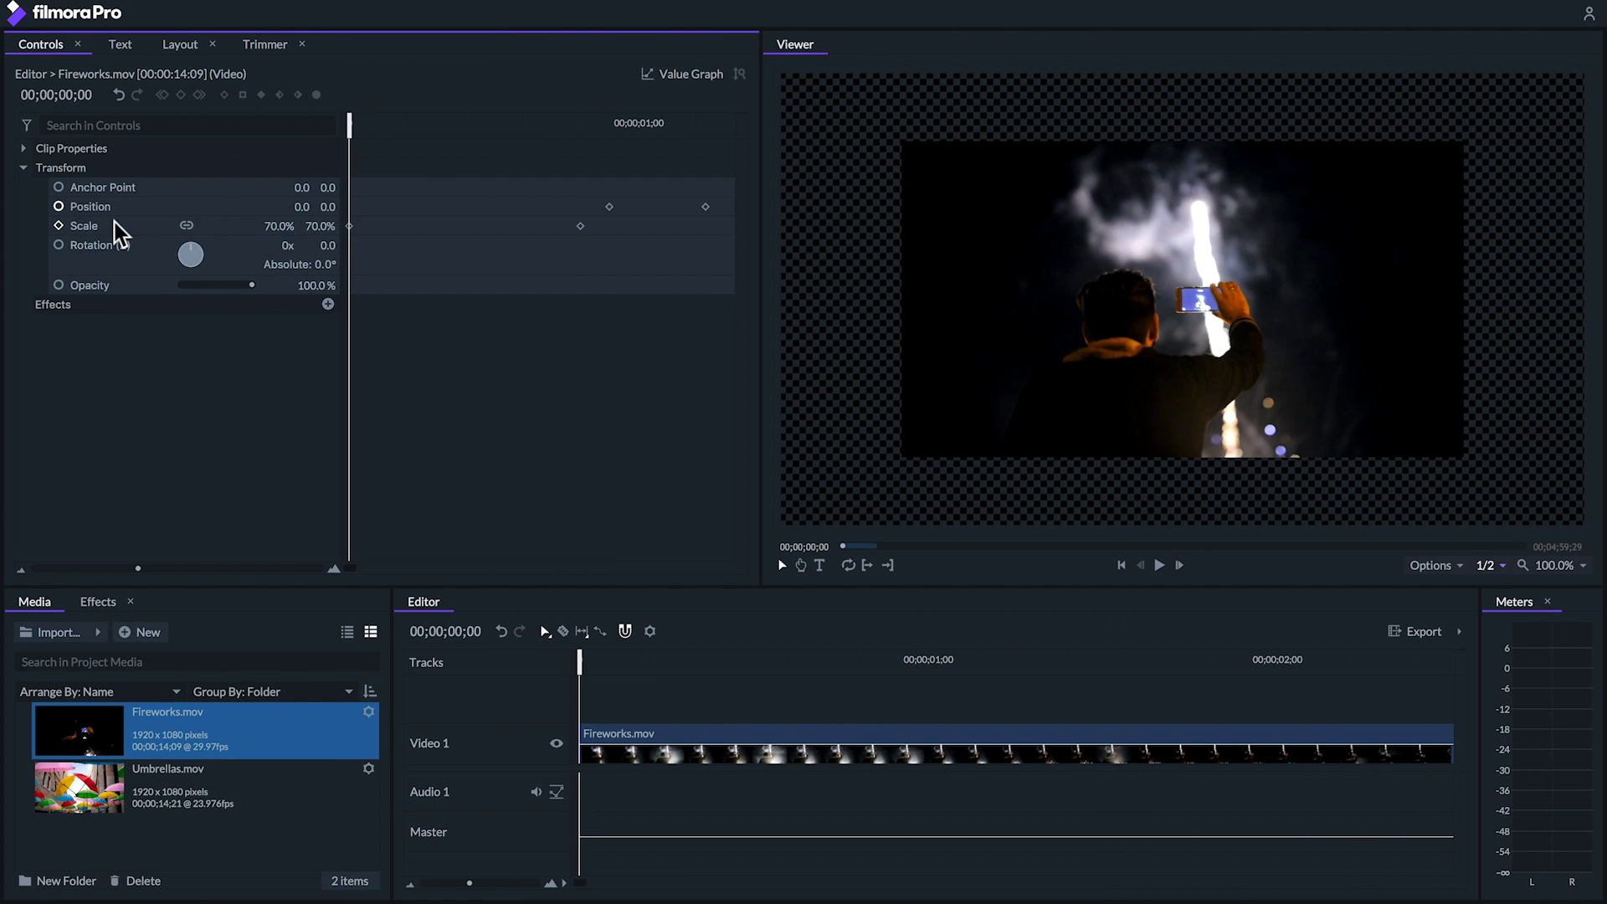
Step: Show the Fireworks clip's Scale keyframes as a value graph and play it
click(125, 222)
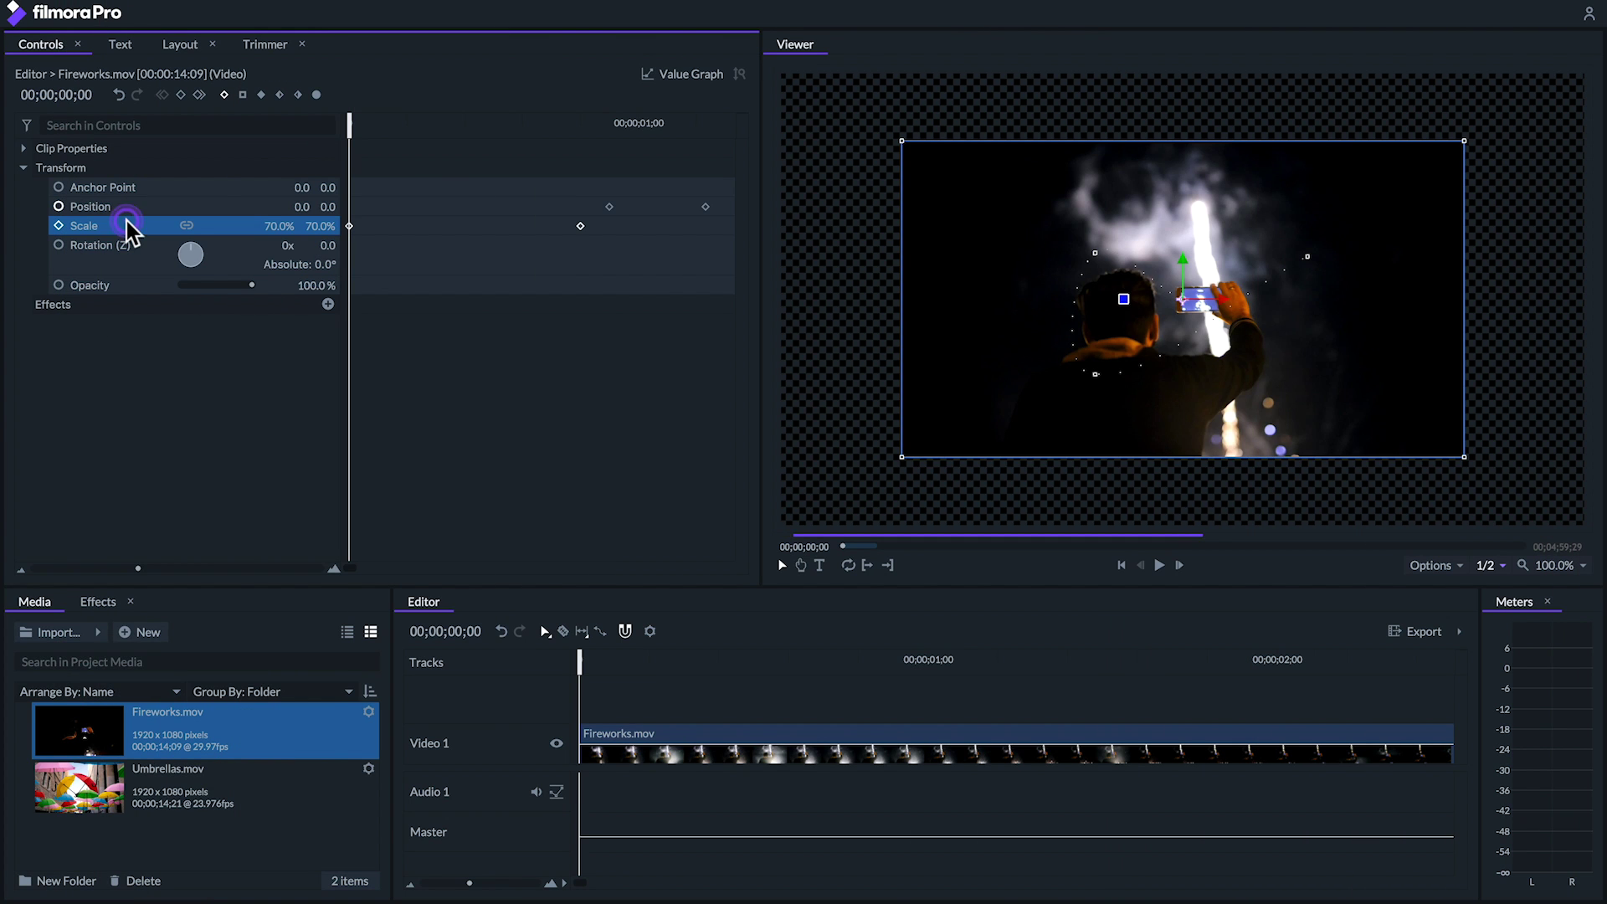
click(676, 77)
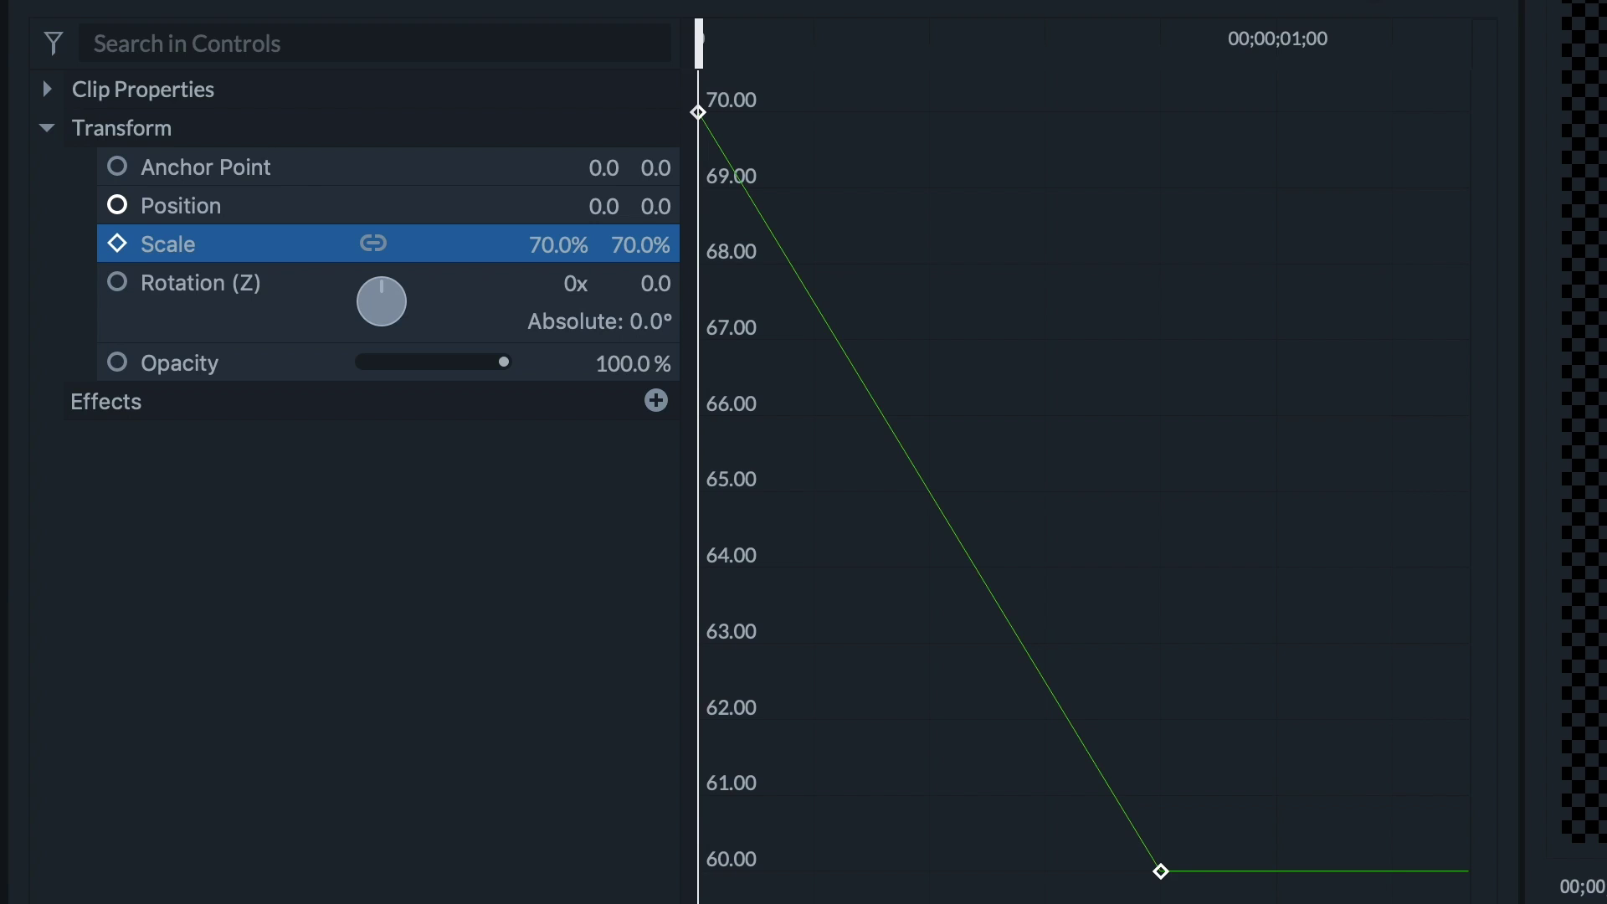
key(space)
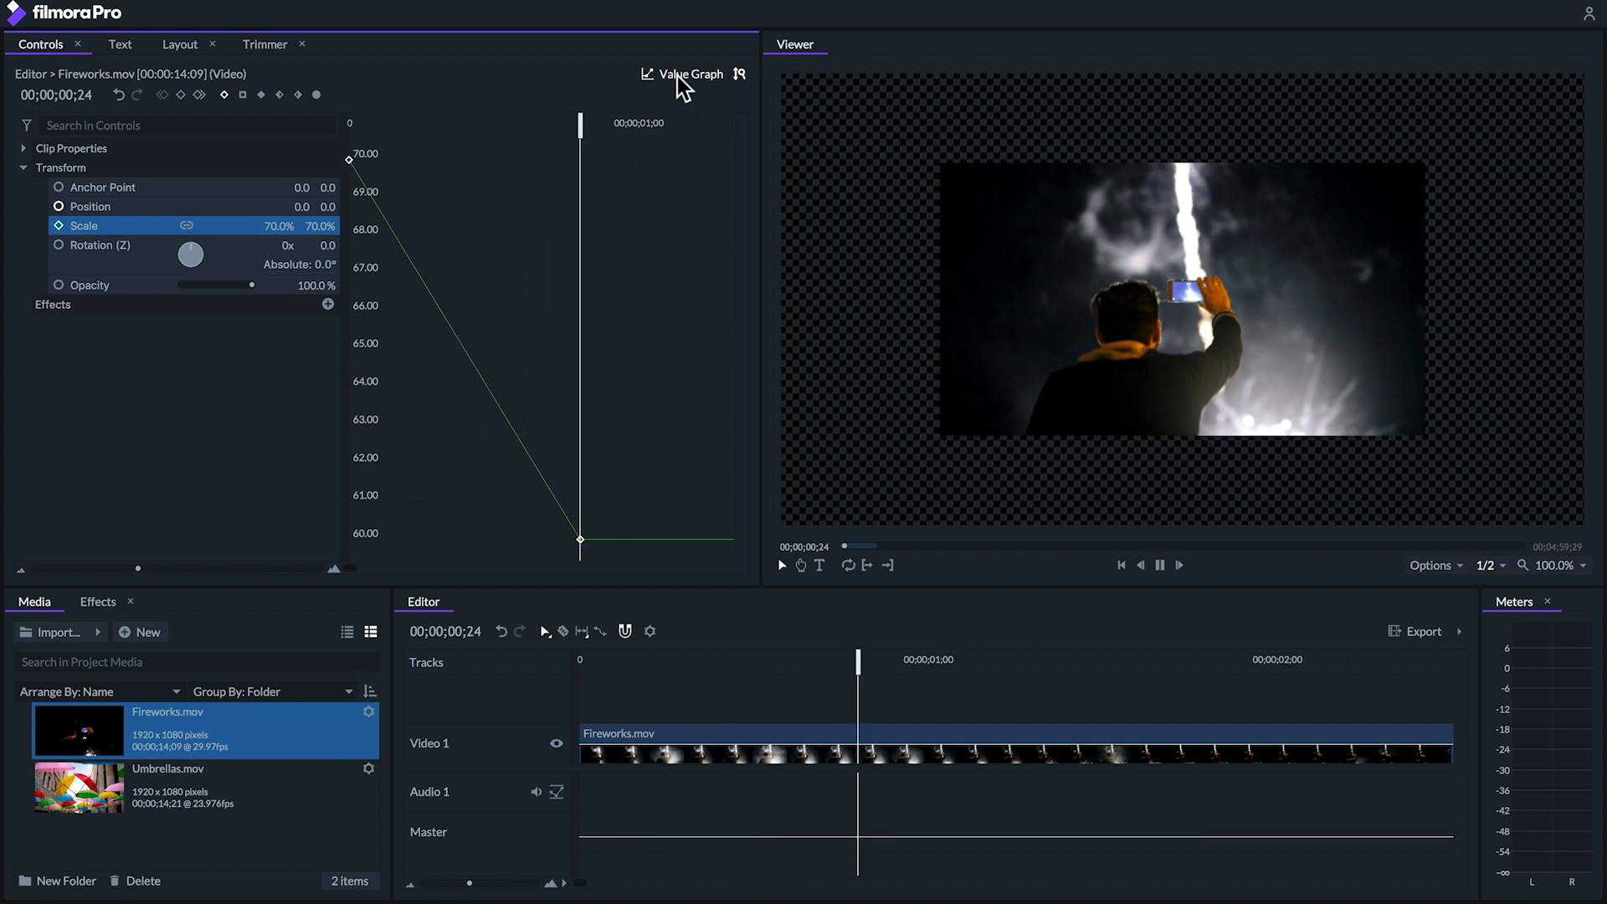
Step: Display the Position curves, zoom the graph out to all keyframes, and play it
click(84, 207)
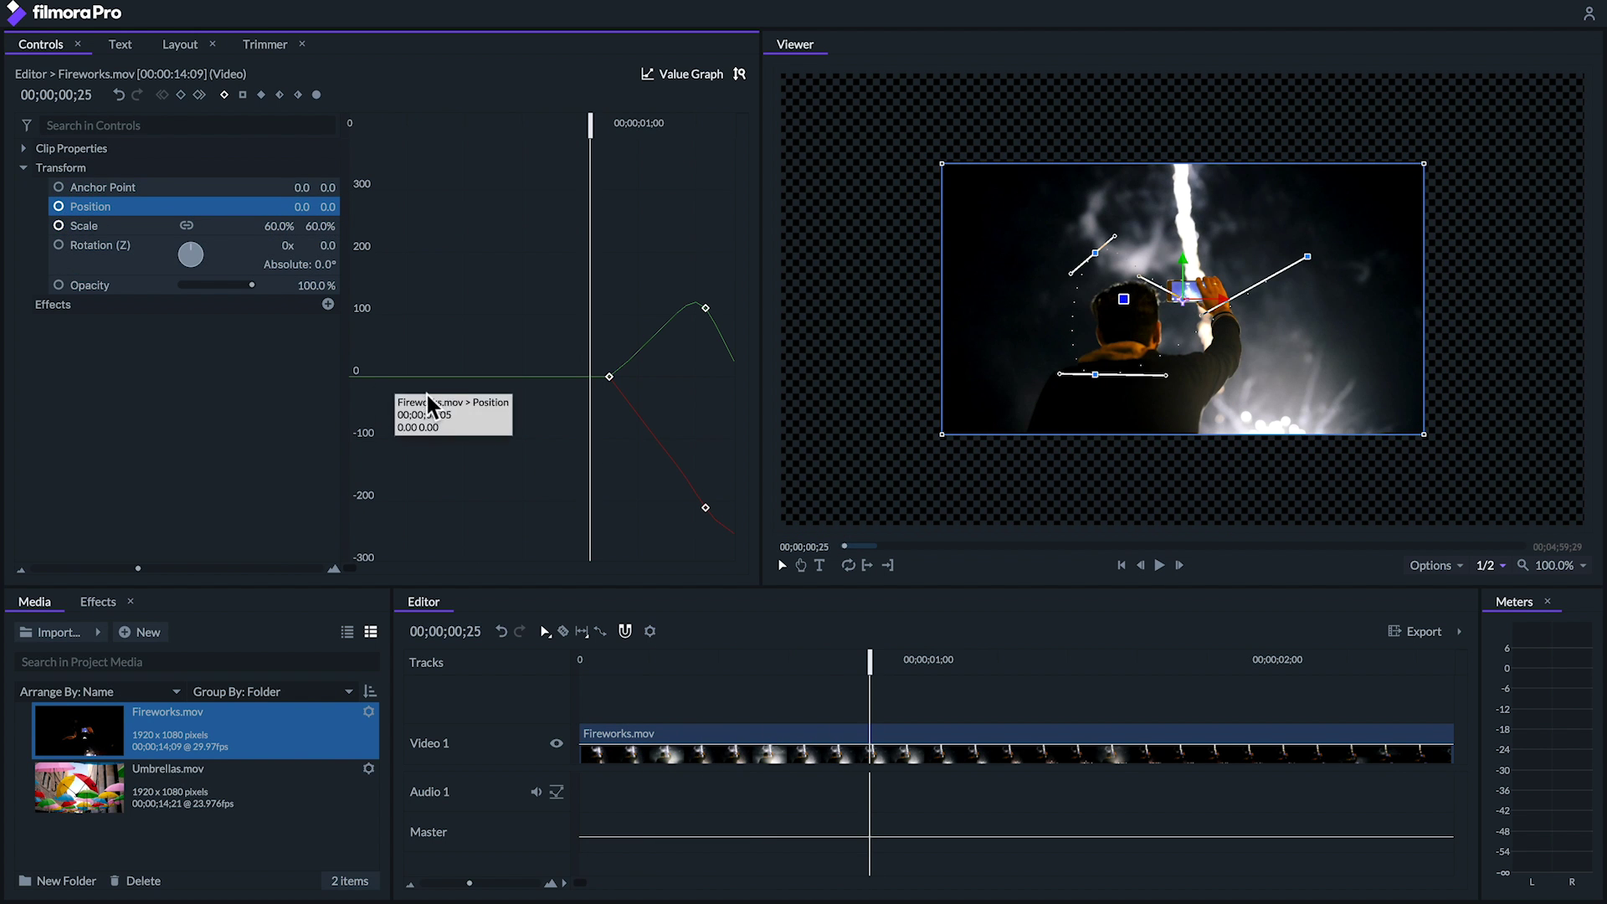
drag(341, 567, 399, 445)
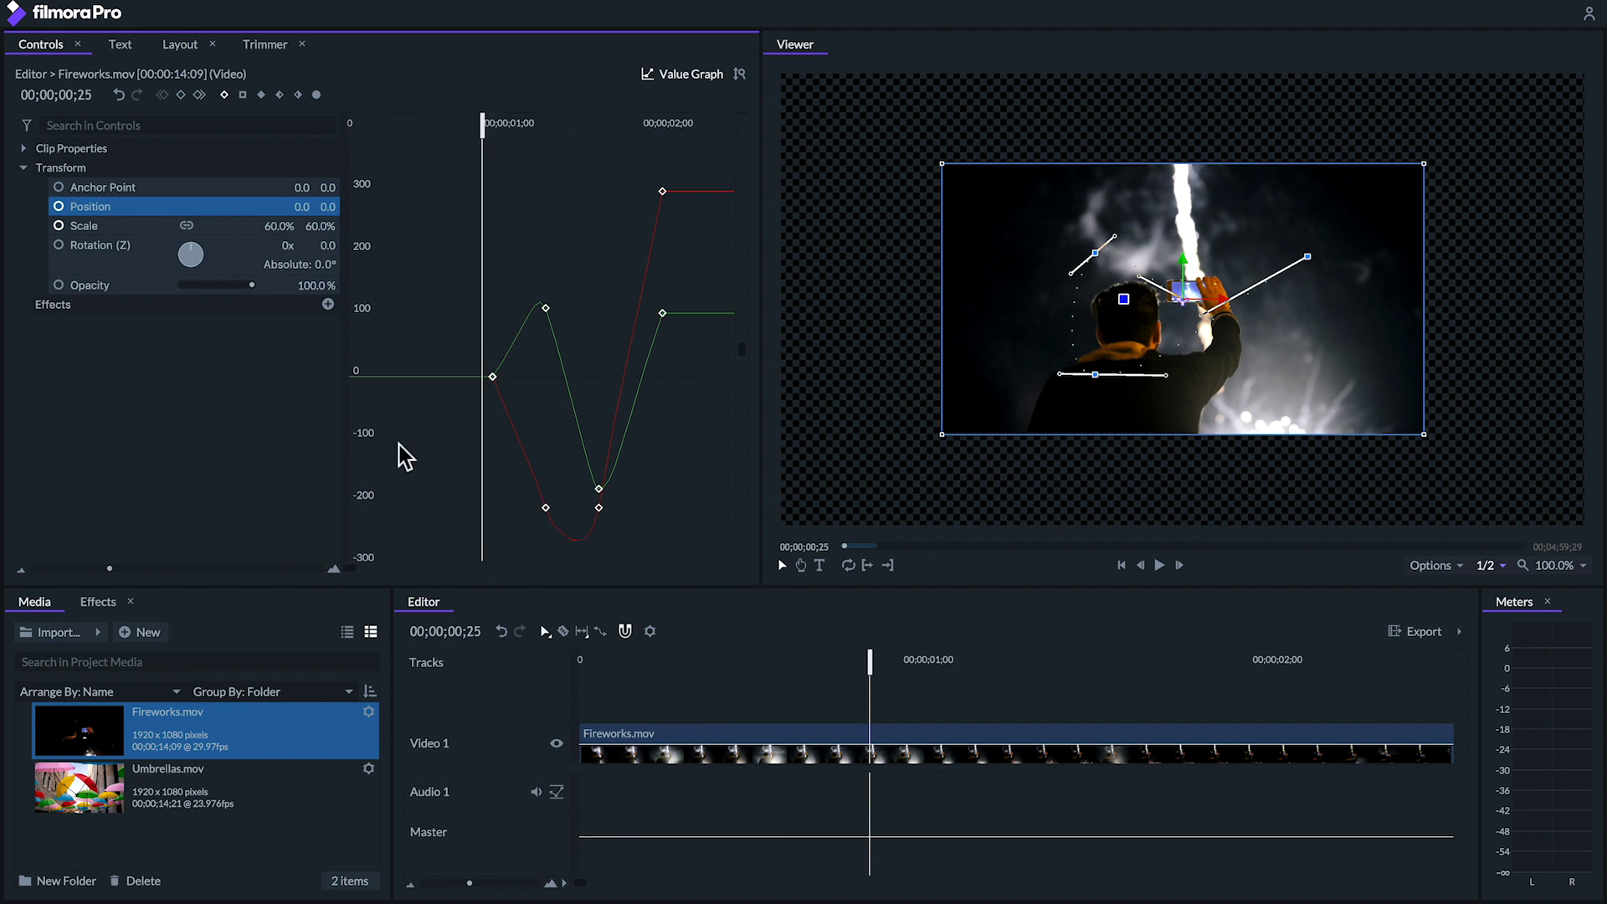
key(space)
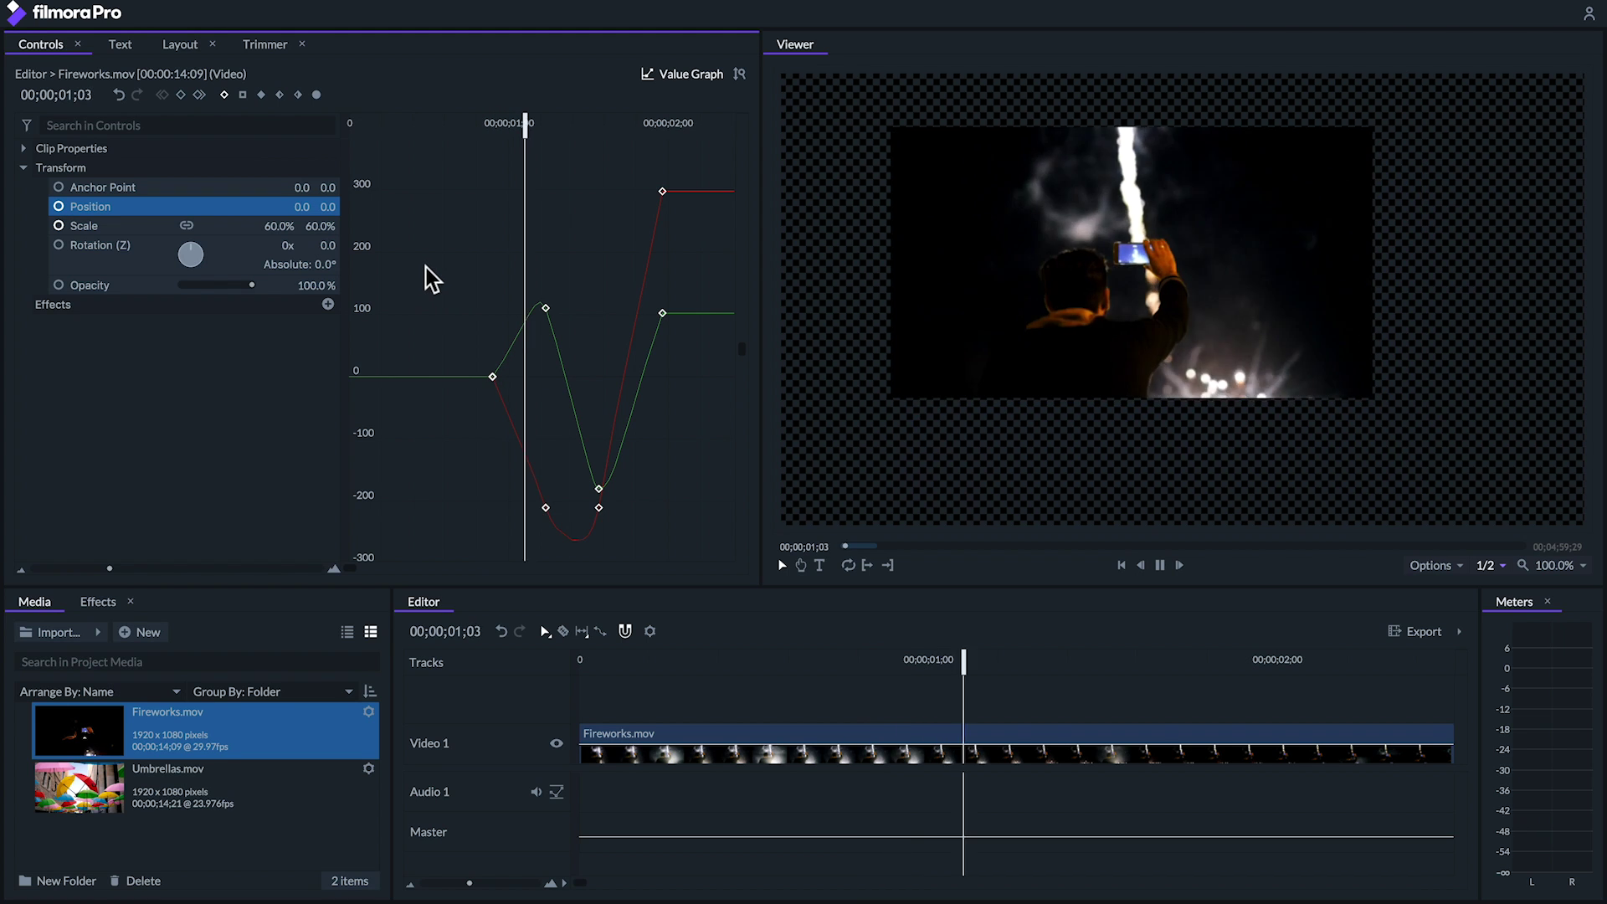
key(space)
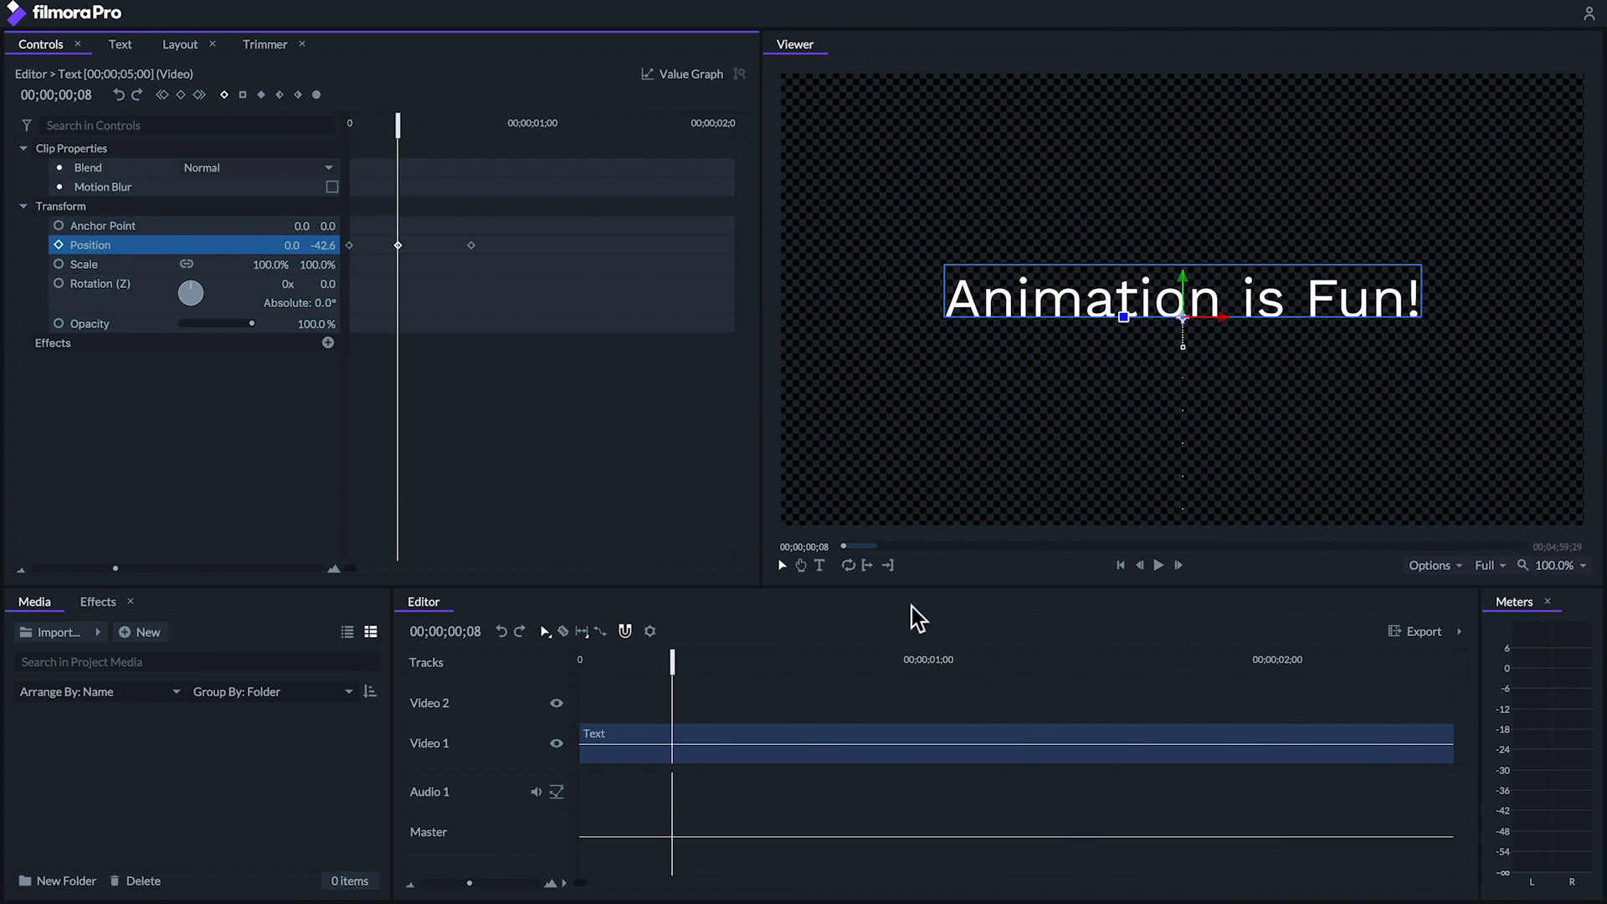
drag(399, 125, 350, 125)
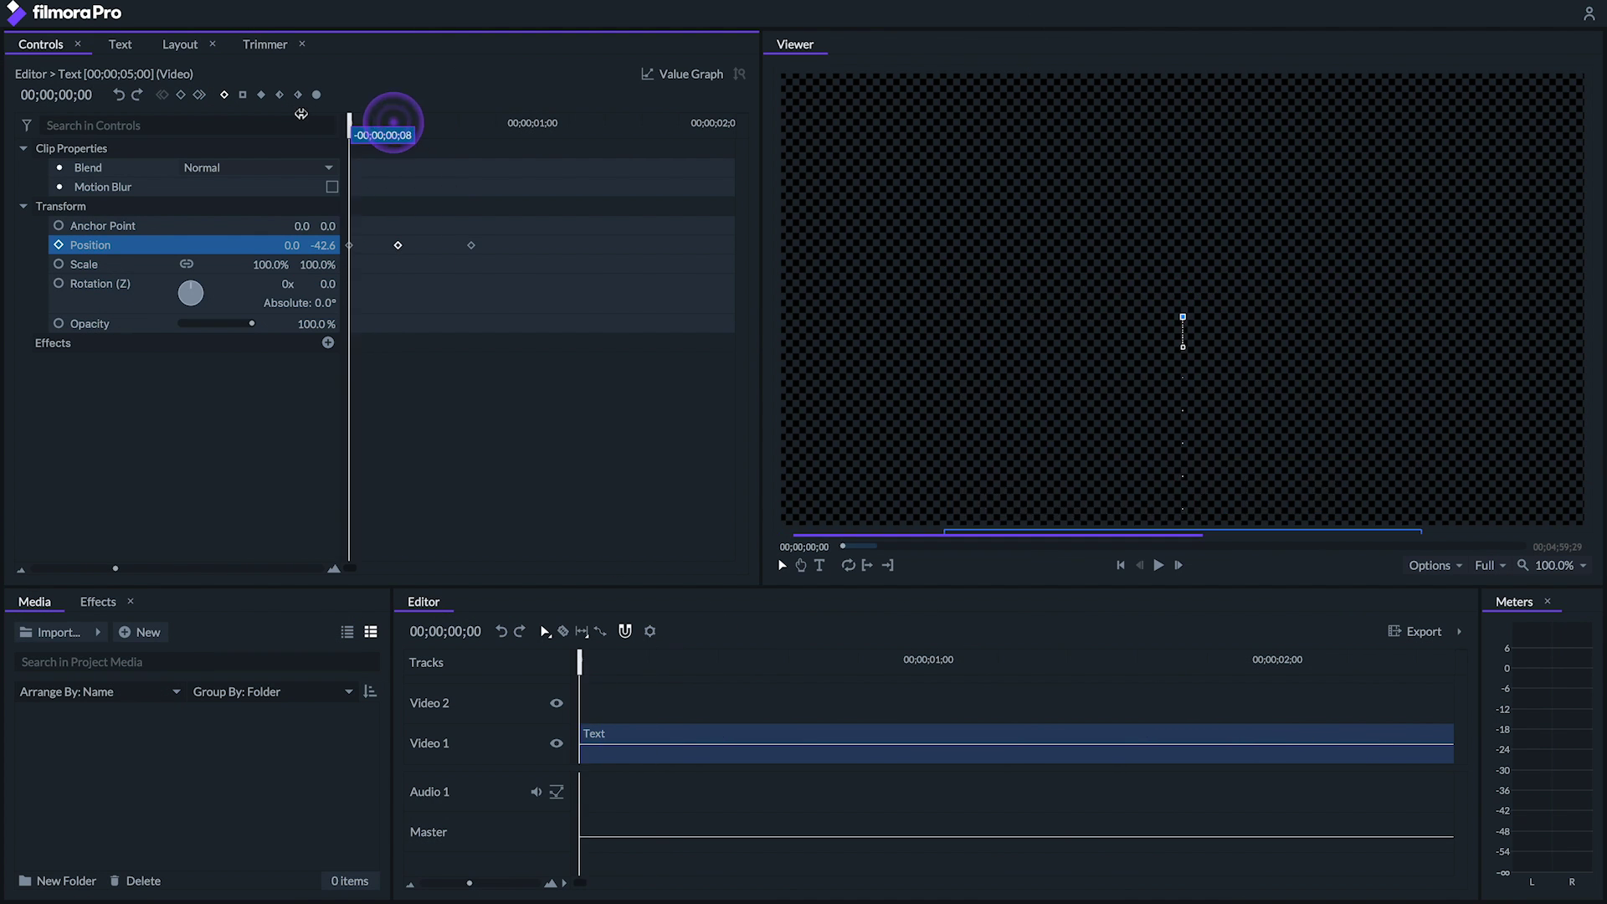
key(space)
key(space)
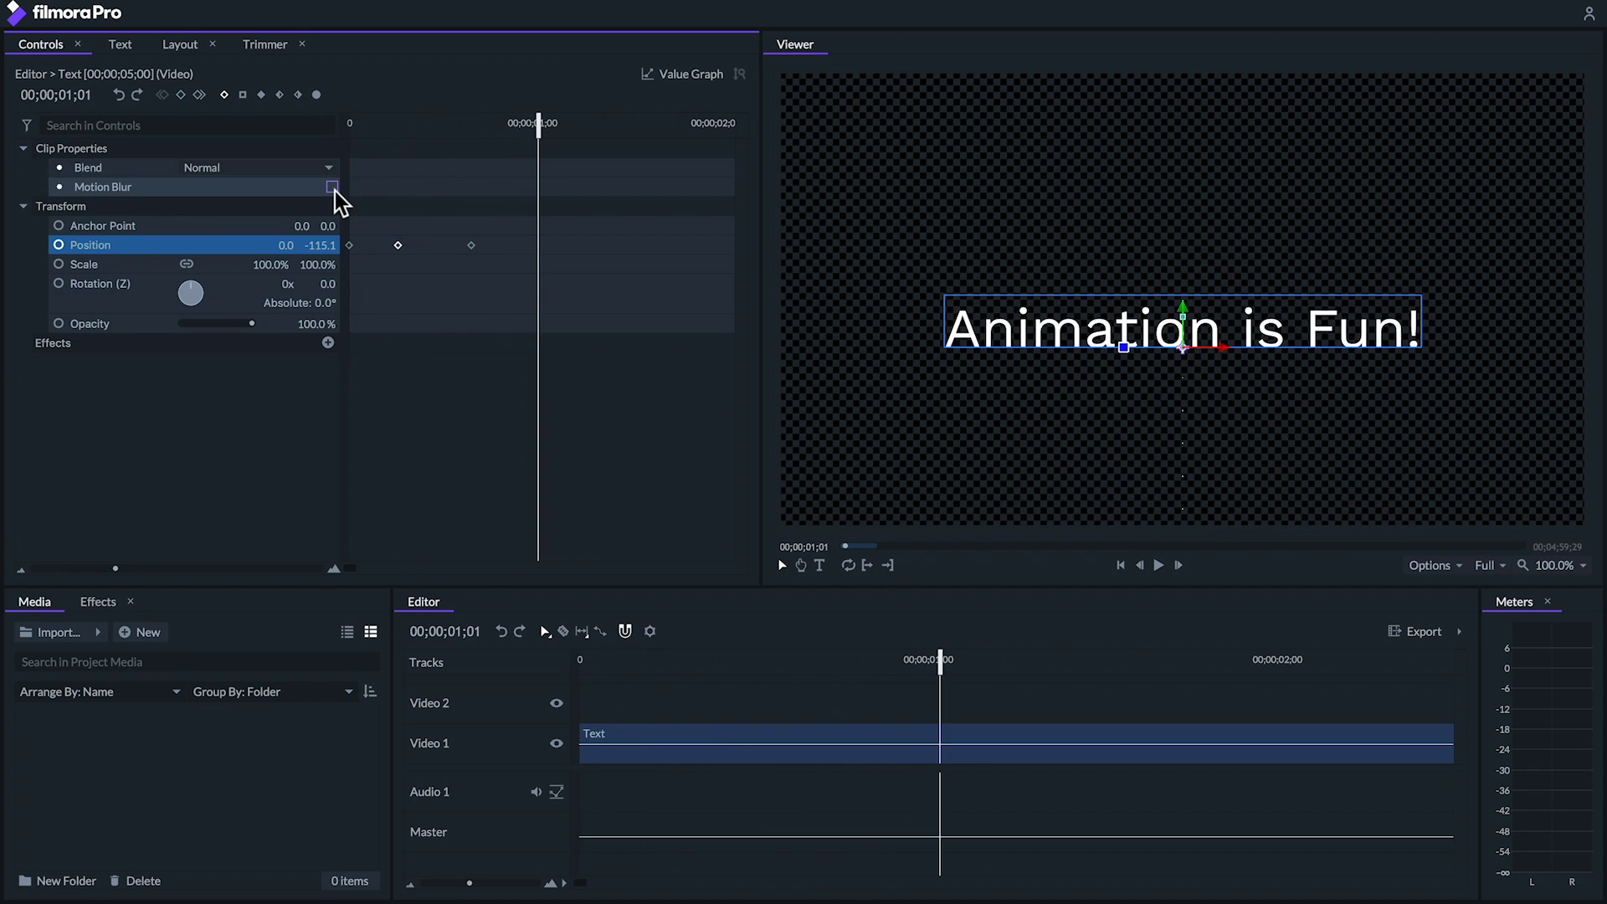
click(397, 124)
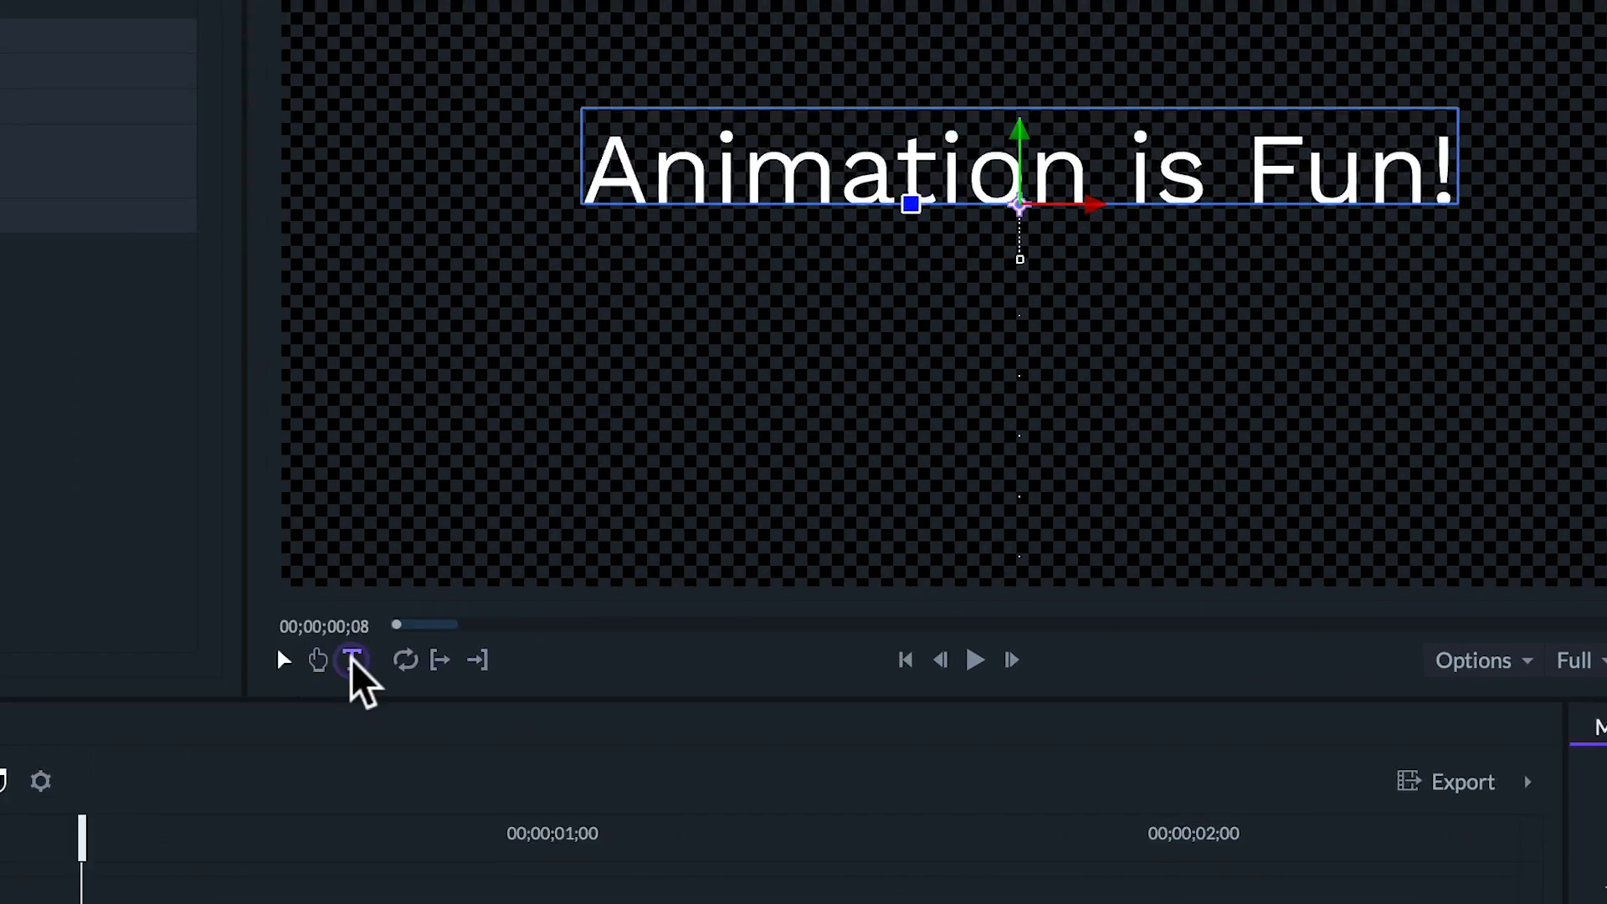
click(817, 566)
click(428, 416)
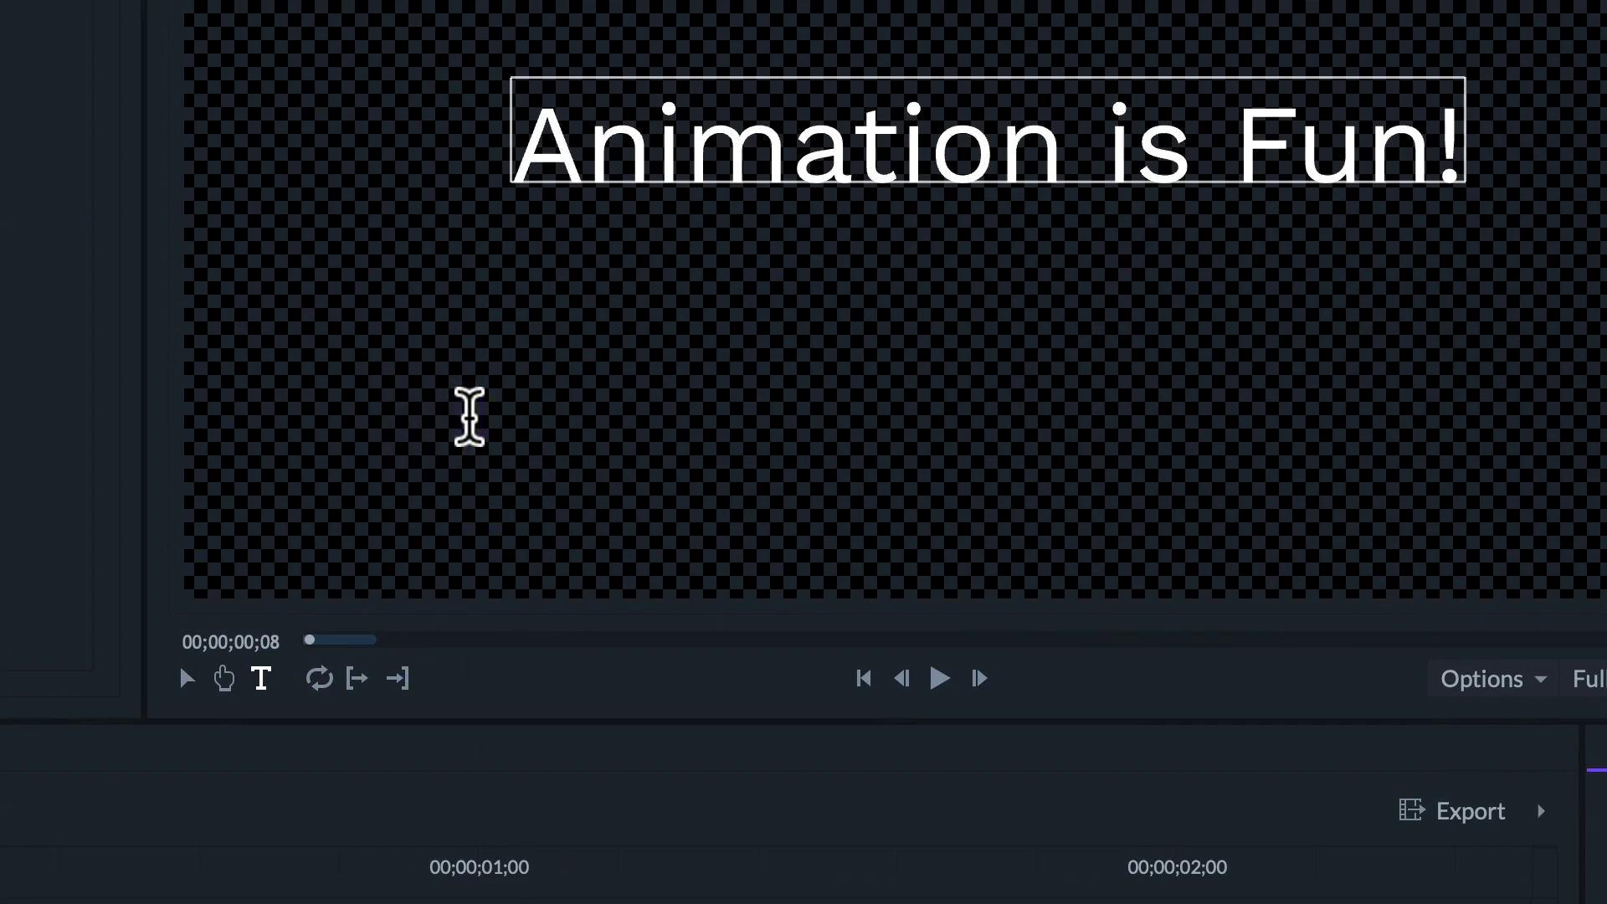
text(Text)
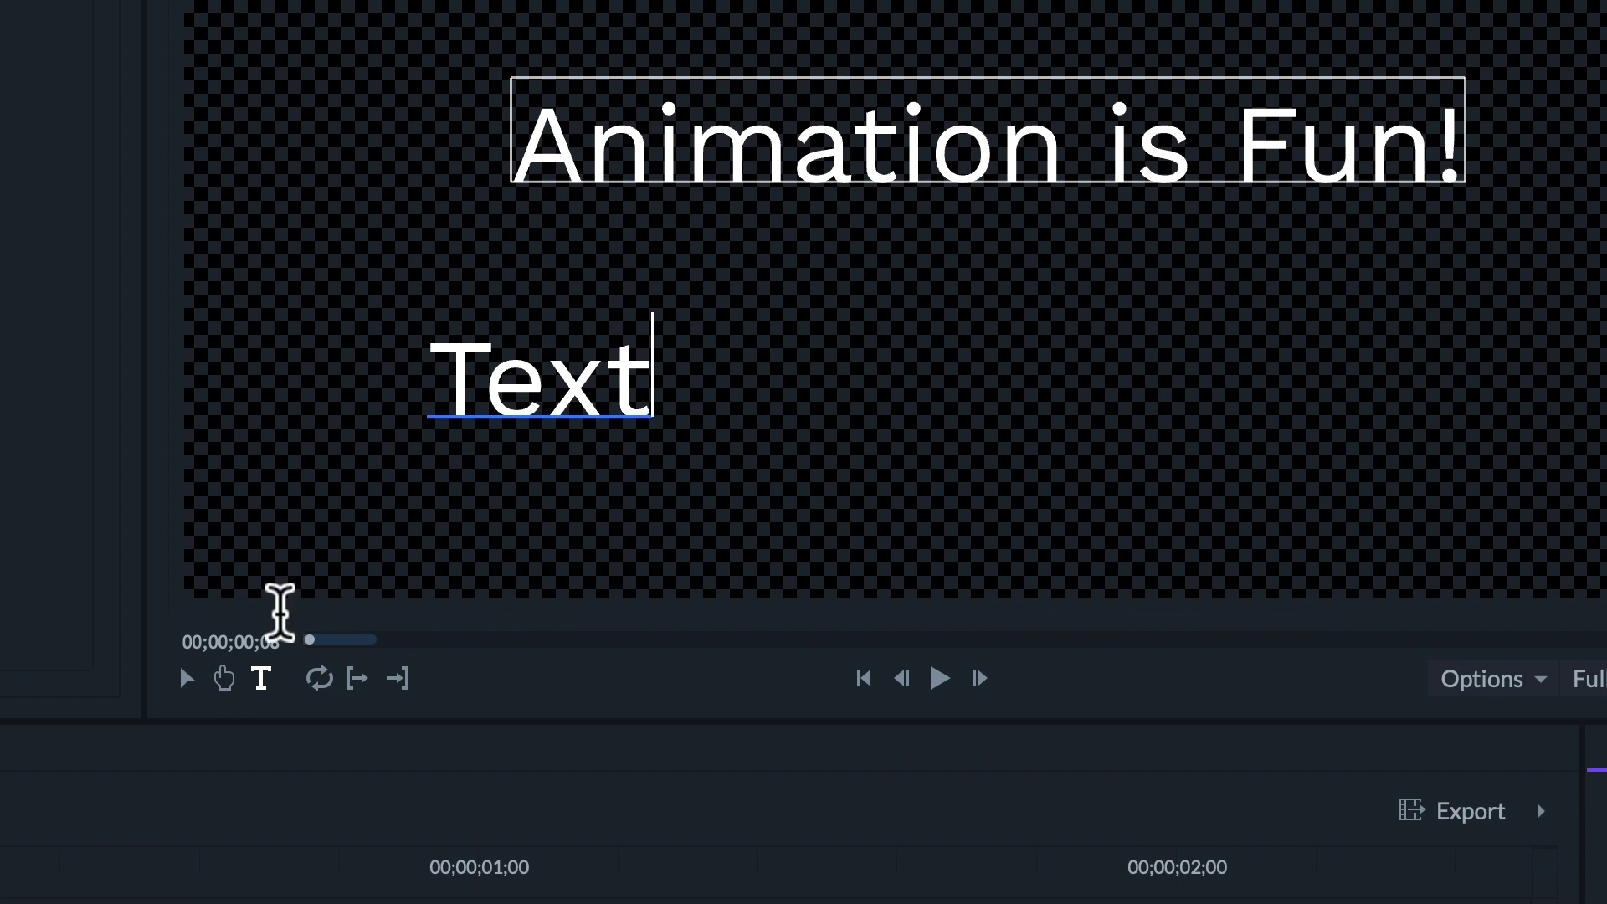
click(186, 678)
key(space)
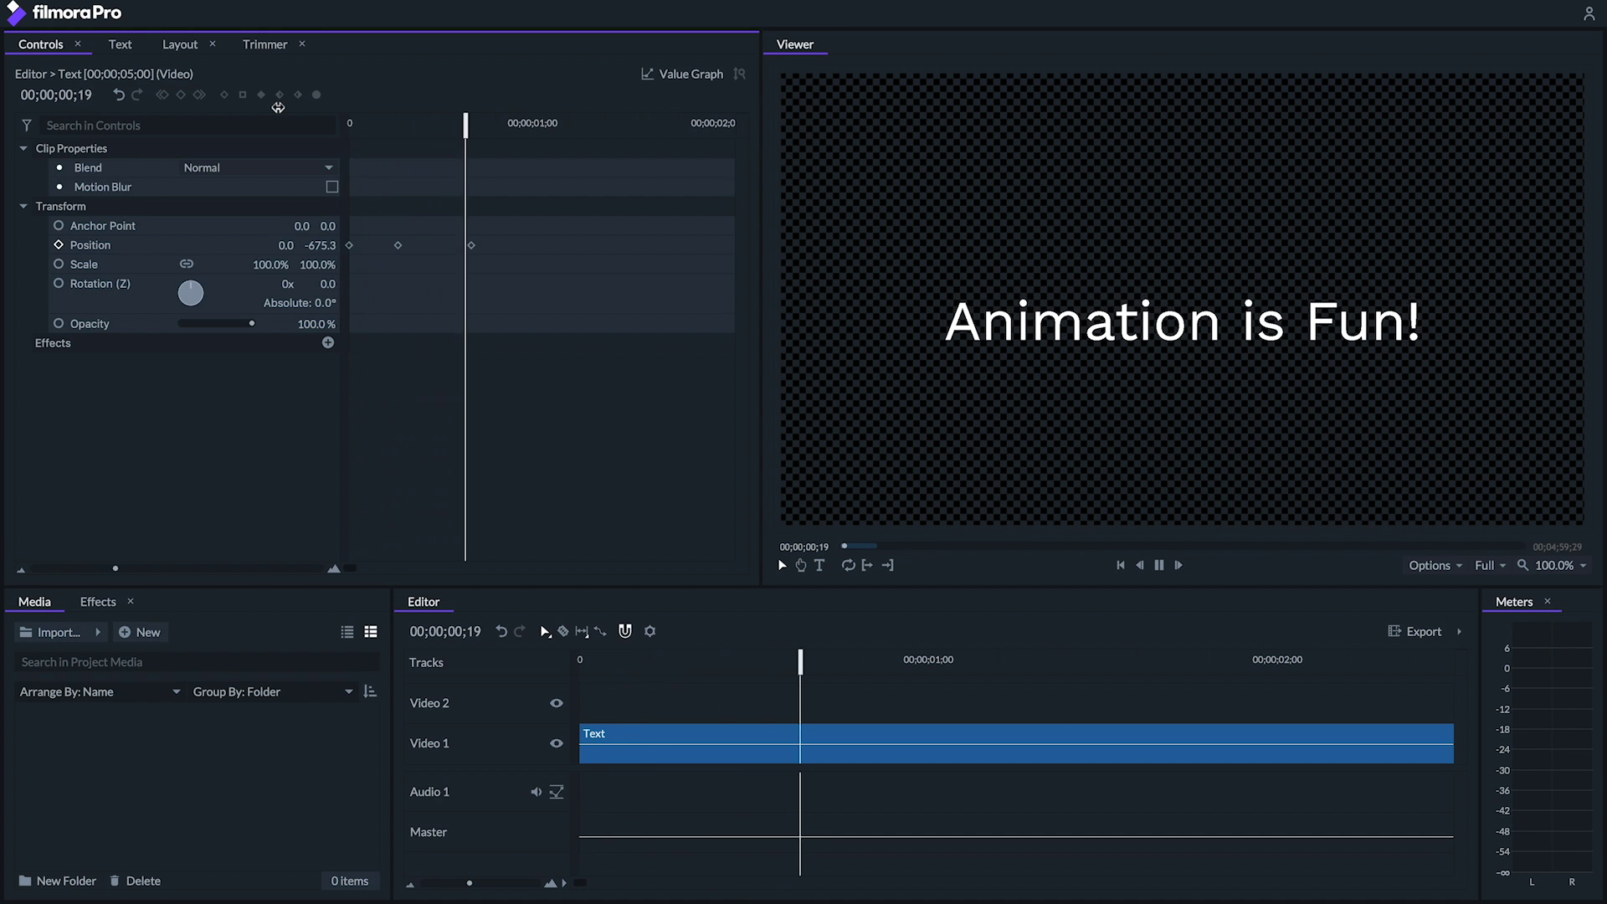
key(space)
drag(402, 124, 388, 117)
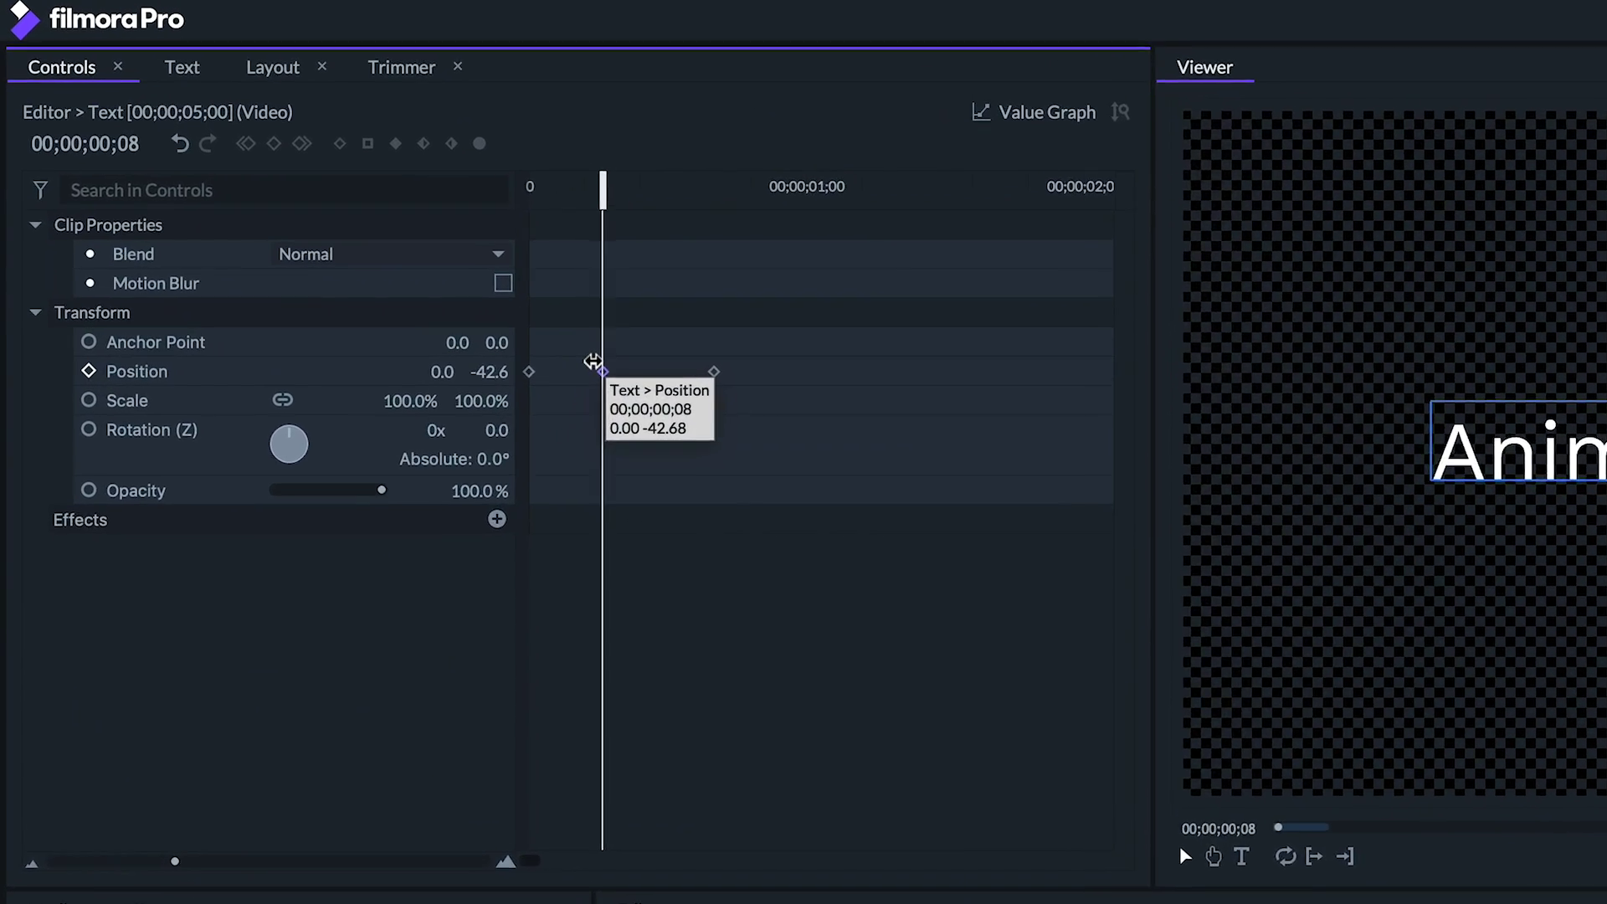
Step: Set the frame-8 Position keyframe to smooth, replay from frame 0, then view the value graph
click(397, 245)
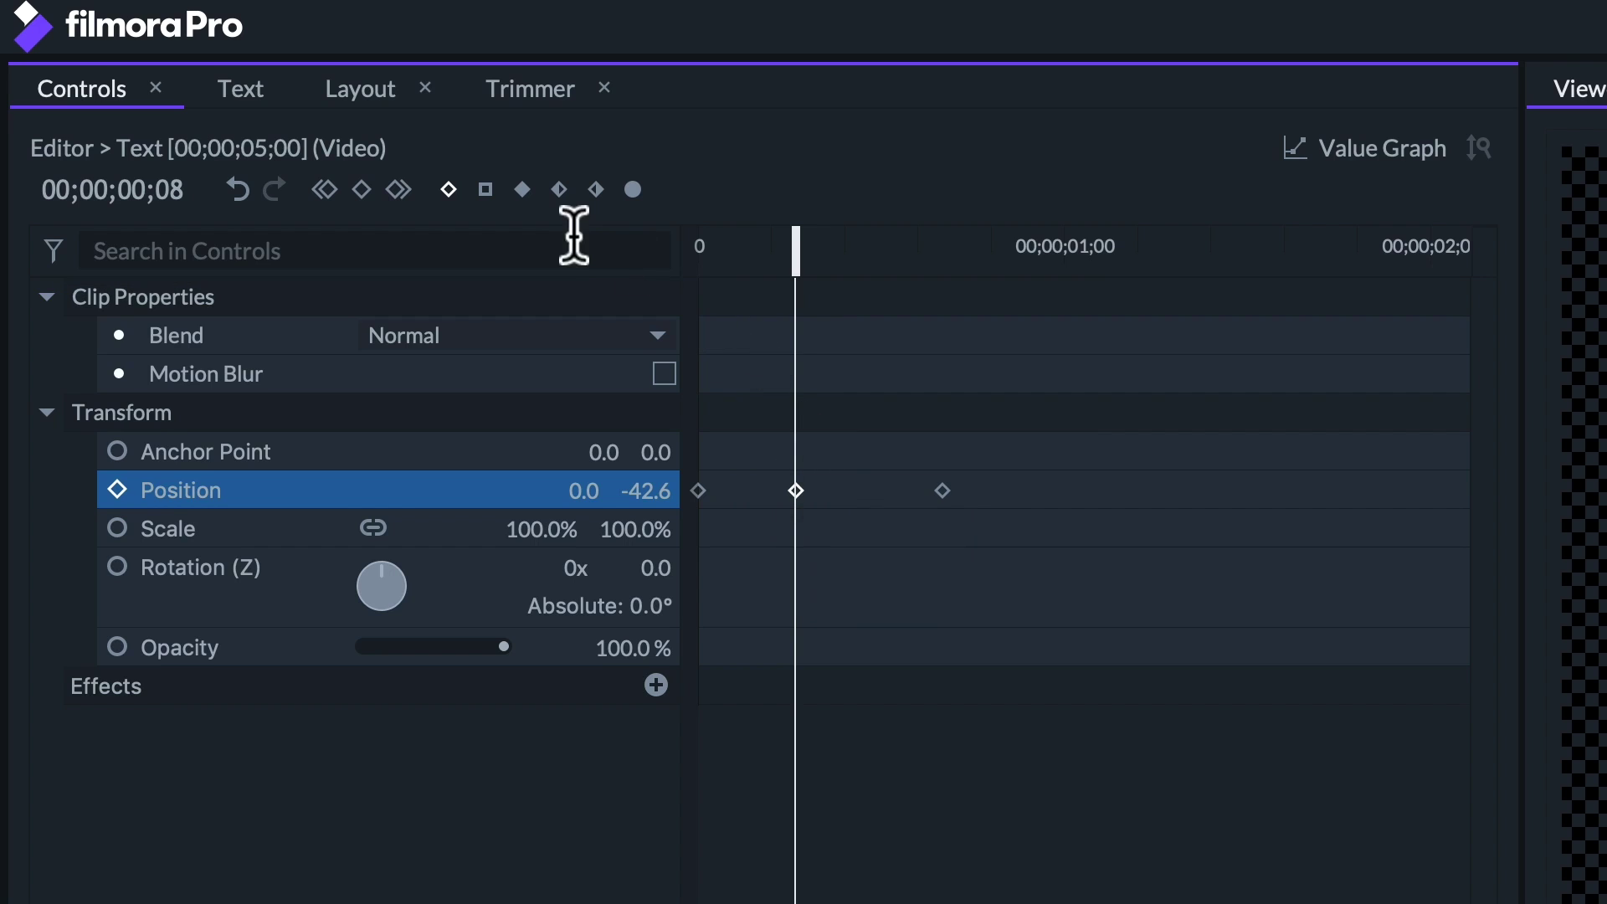
click(522, 189)
drag(717, 251, 695, 245)
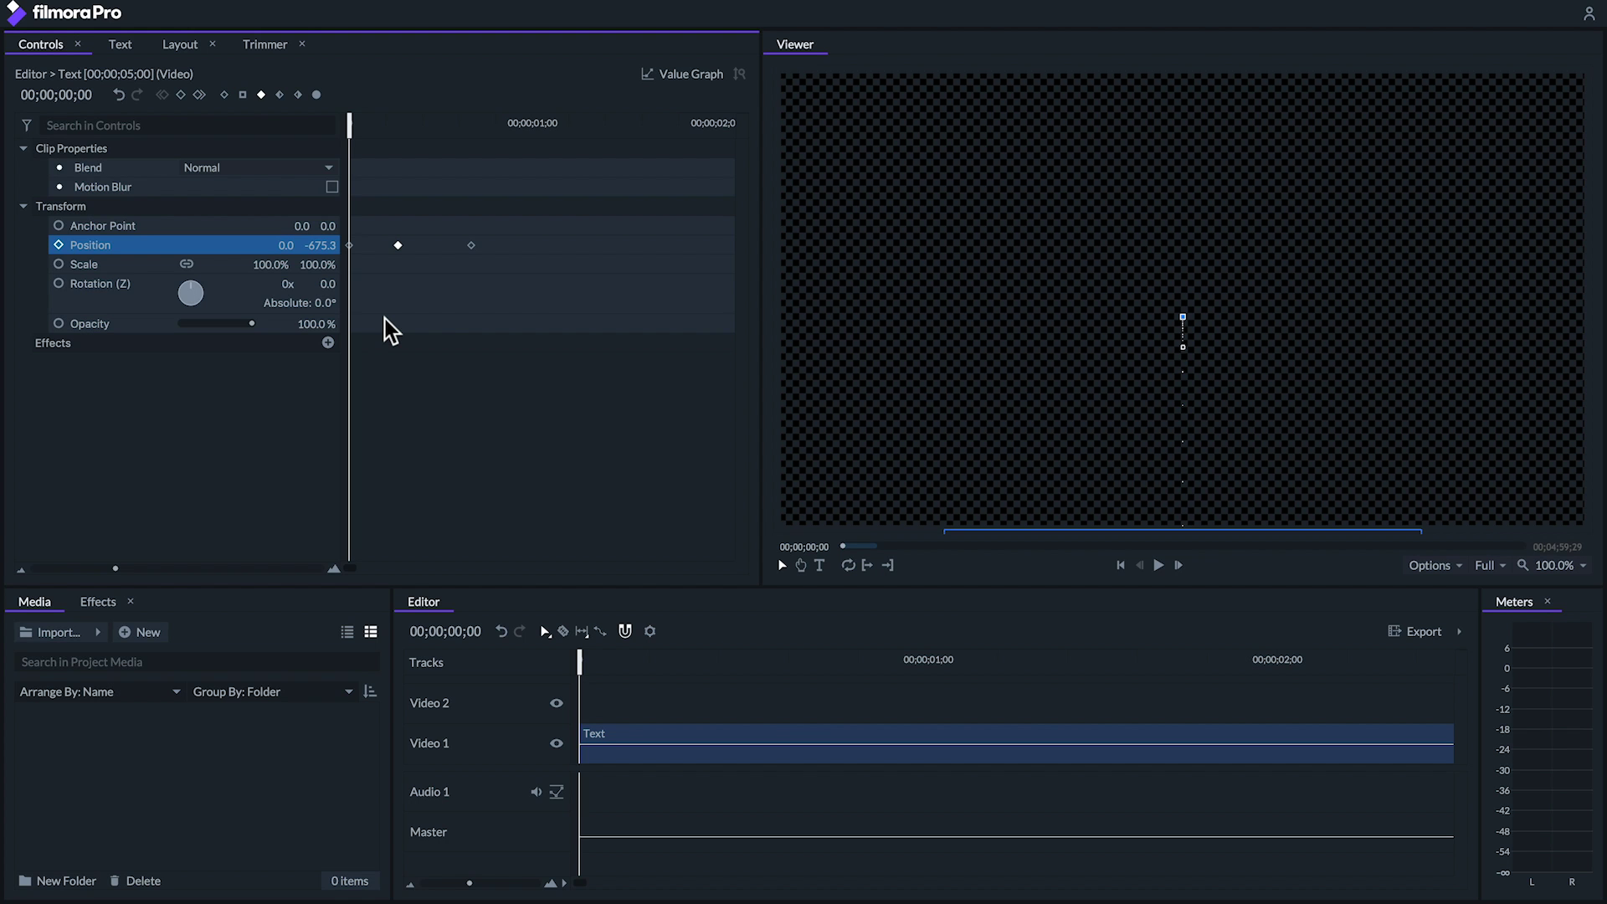
key(space)
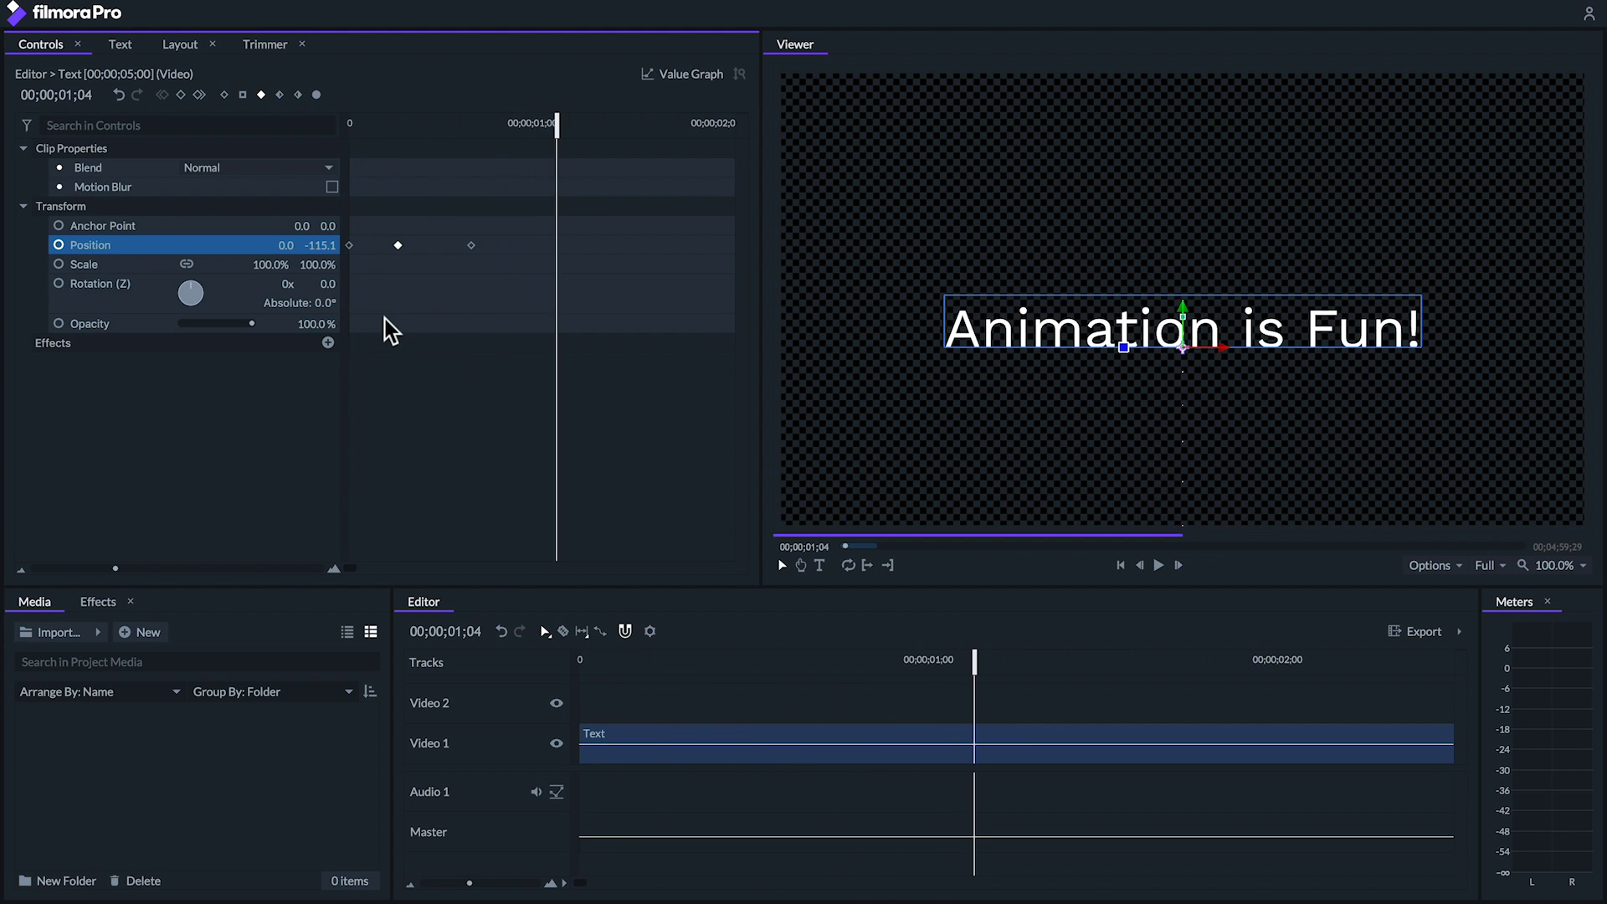
click(666, 77)
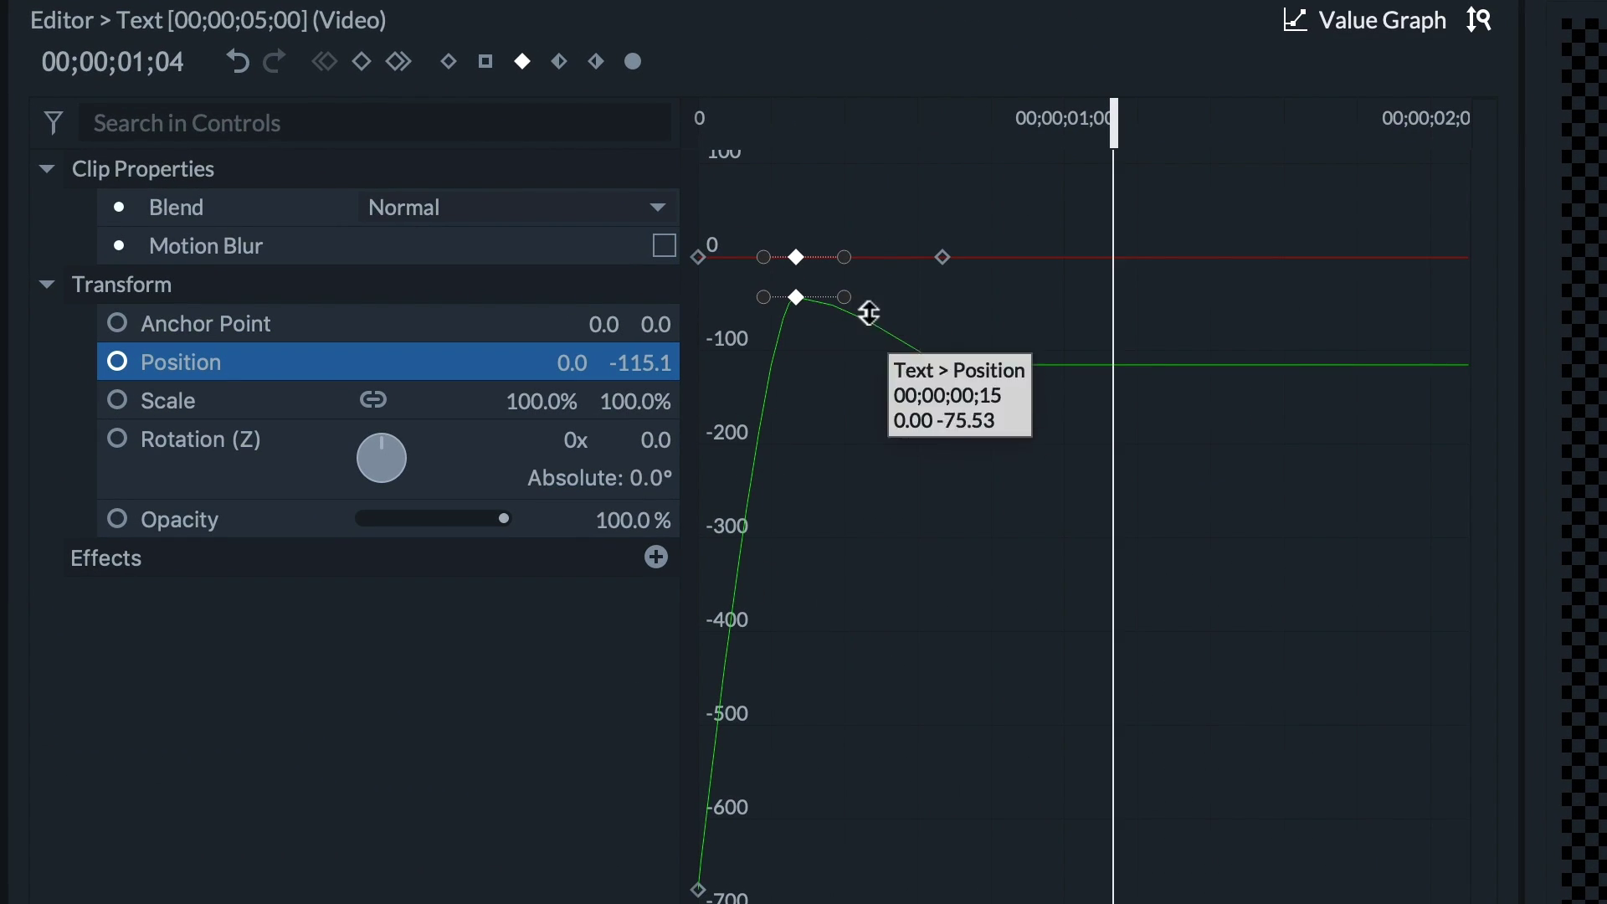
Step: Apply Smooth In to the last Position keyframe at frame 20 so the text settles gently
drag(761, 294, 680, 276)
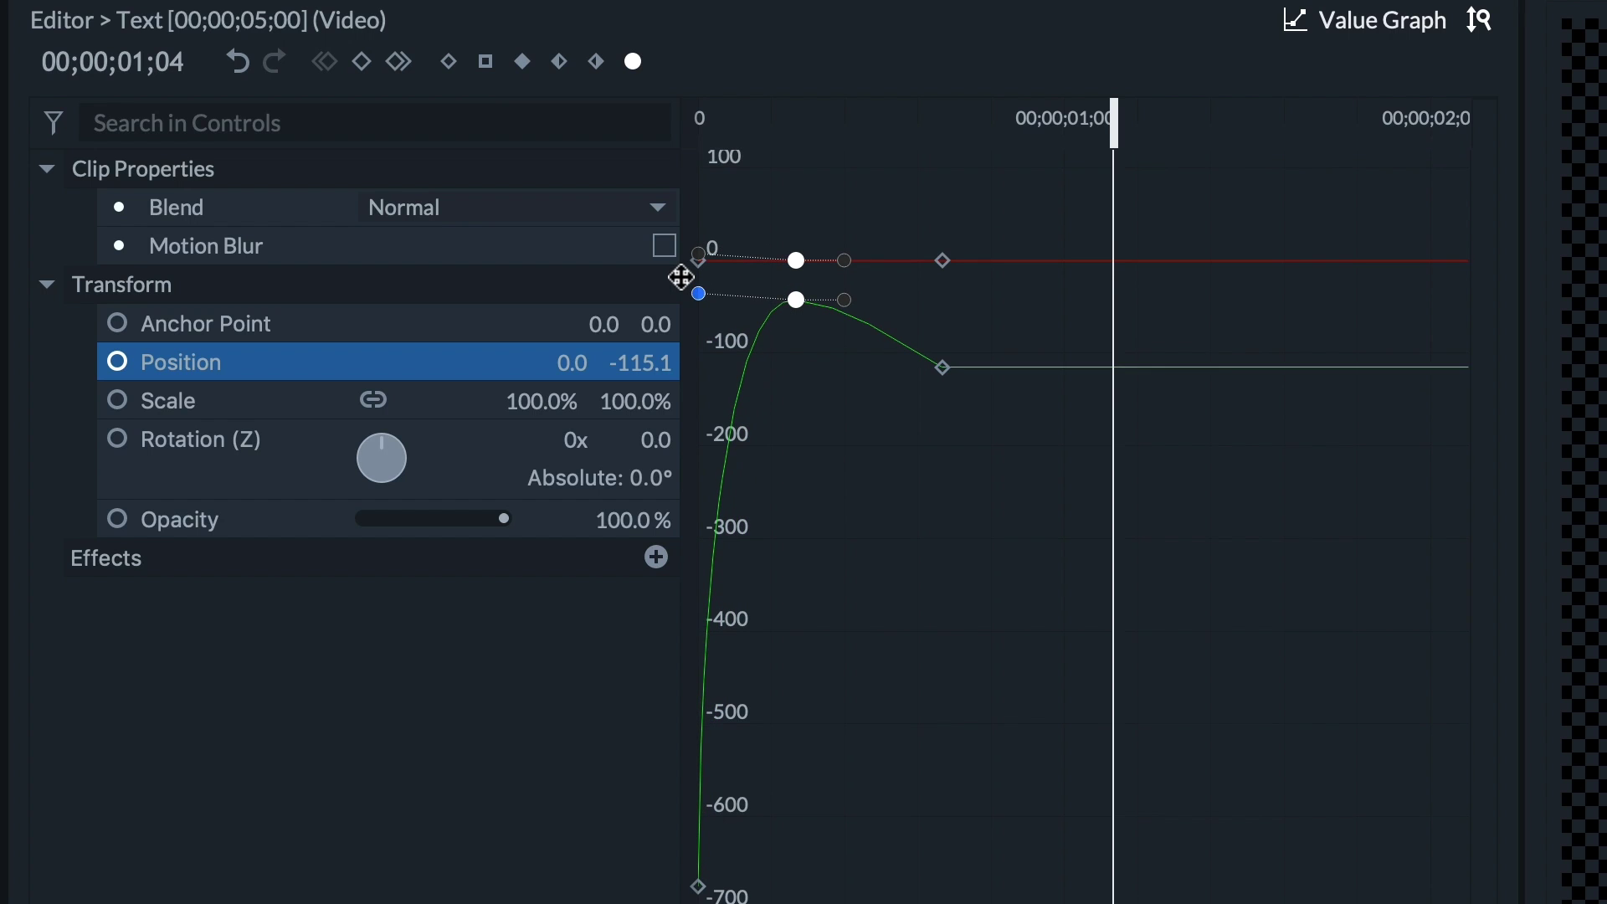
key(ctrl+z)
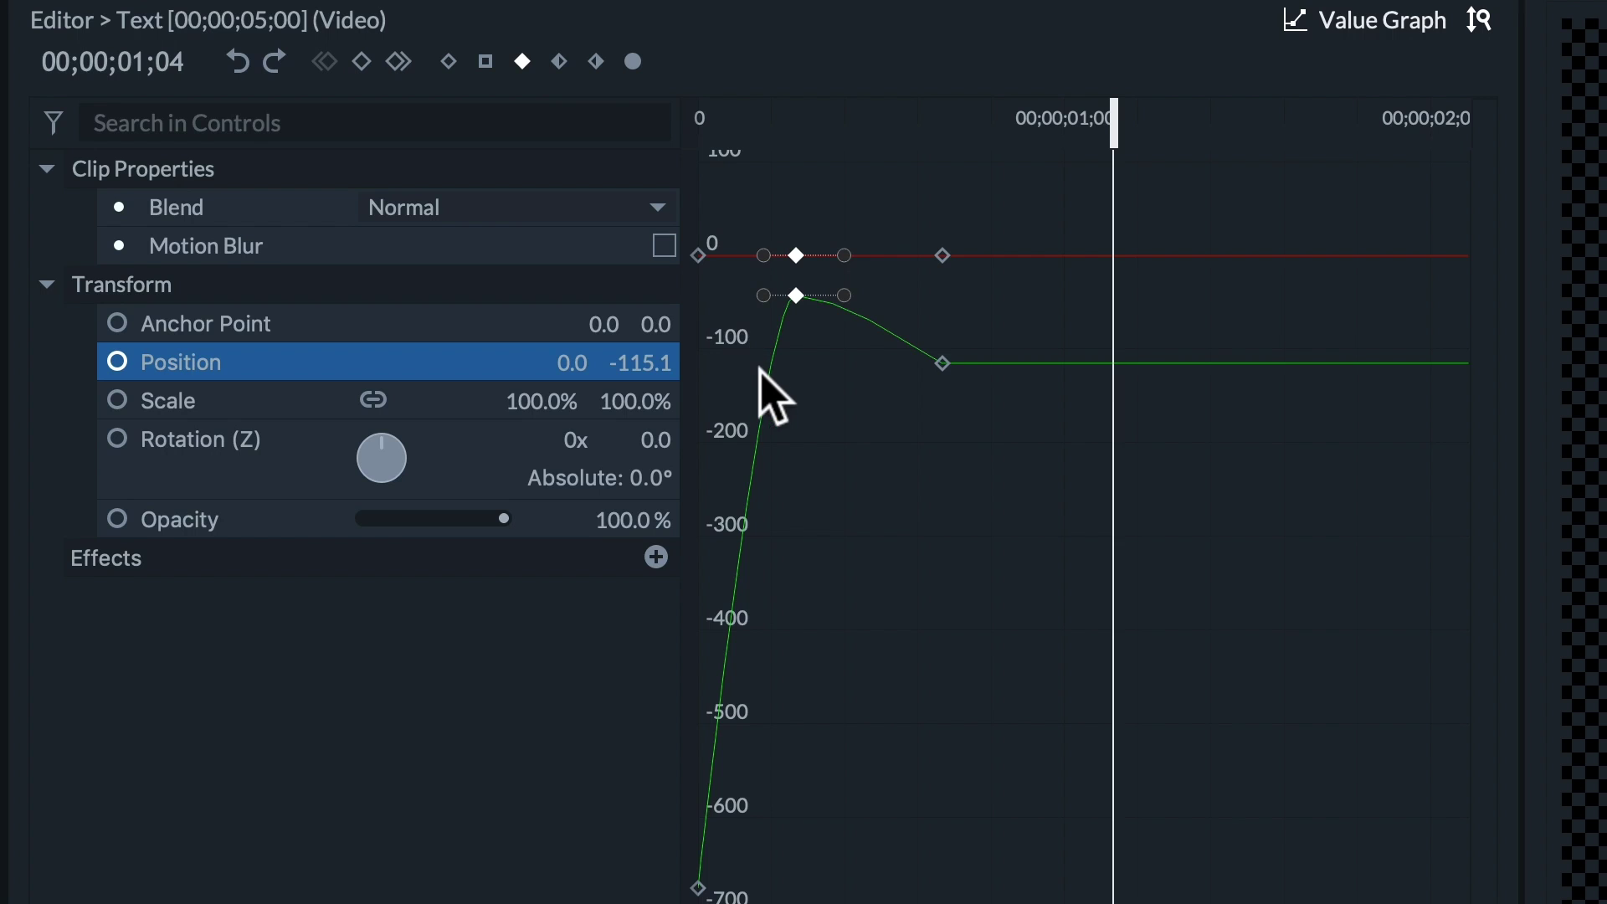
click(931, 355)
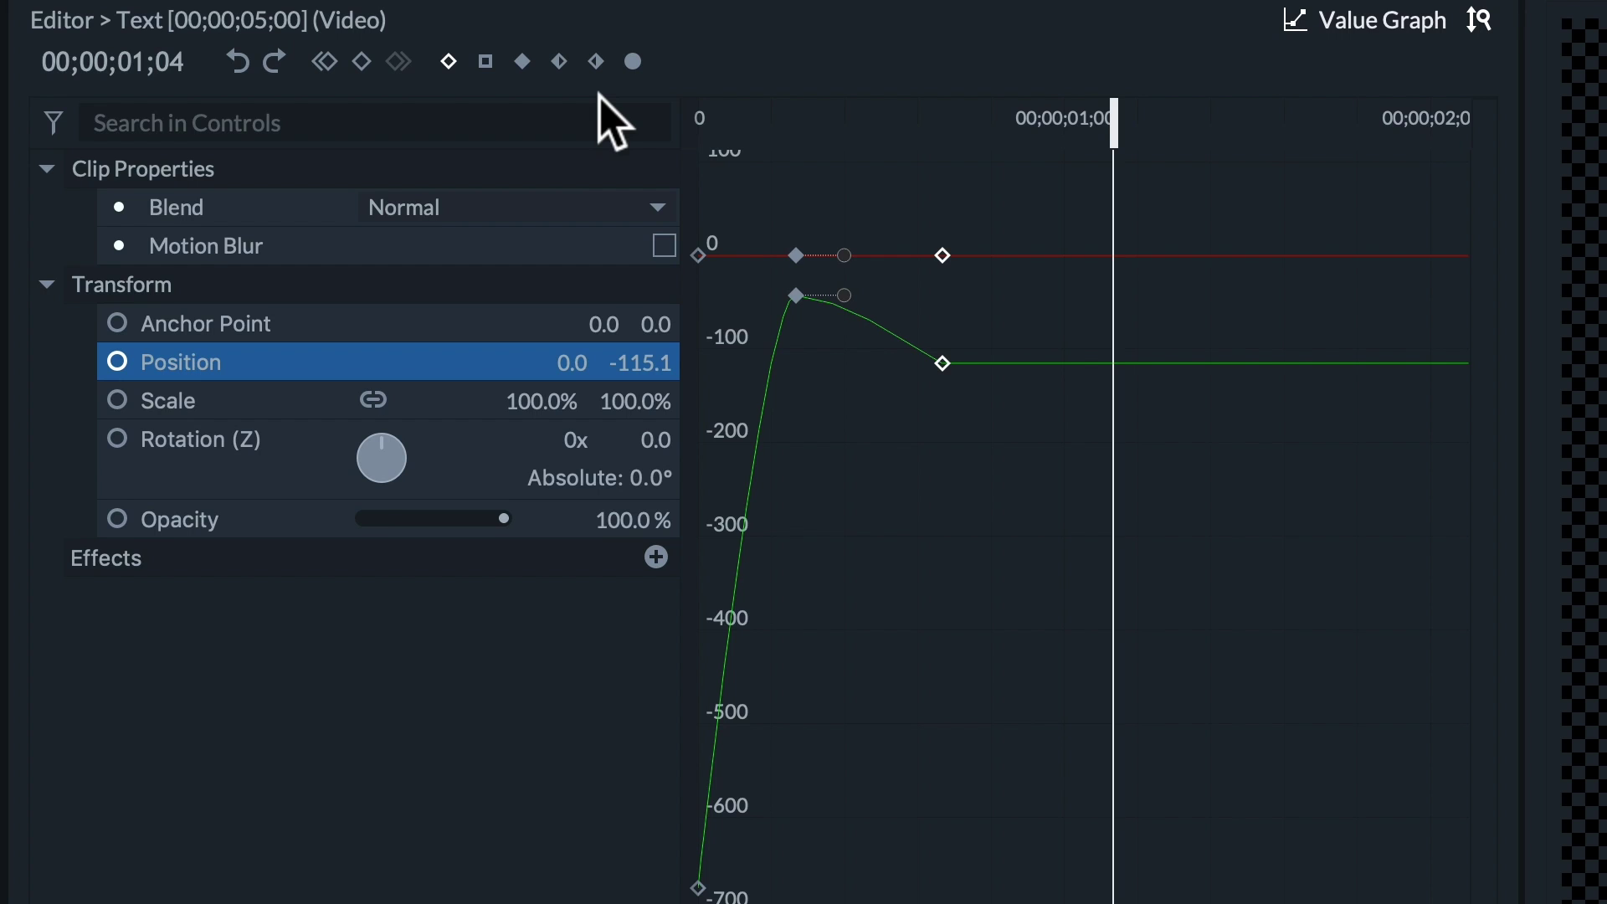
click(559, 63)
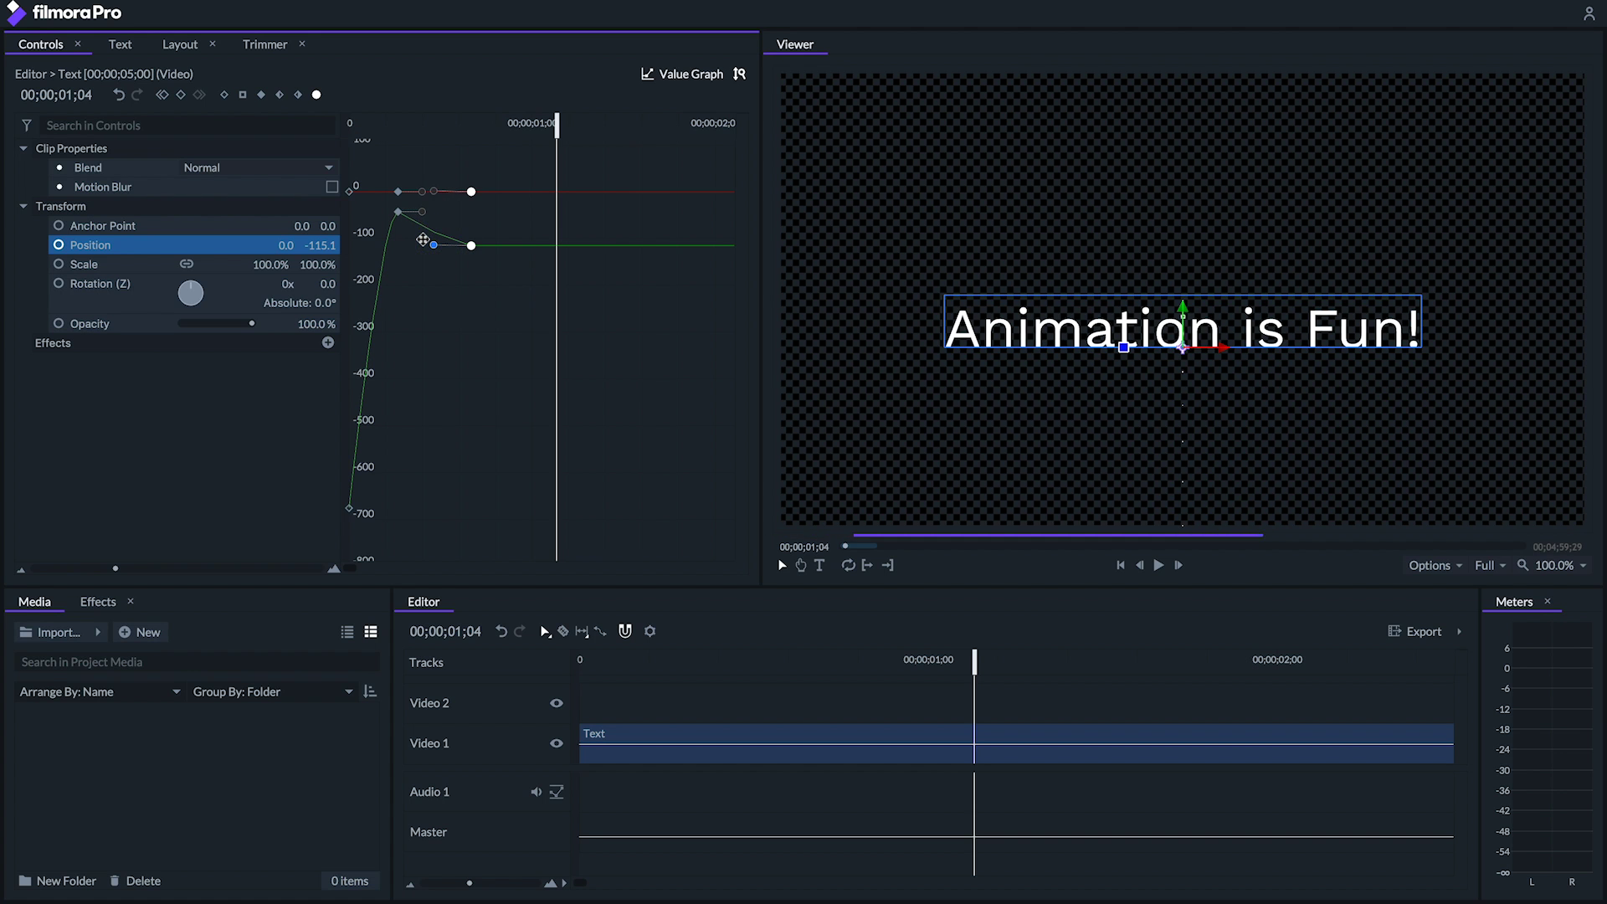
Step: Stretch the easing handle to soften the text's settle, then replay the animation from the start
drag(444, 242, 418, 245)
key(Home)
key(space)
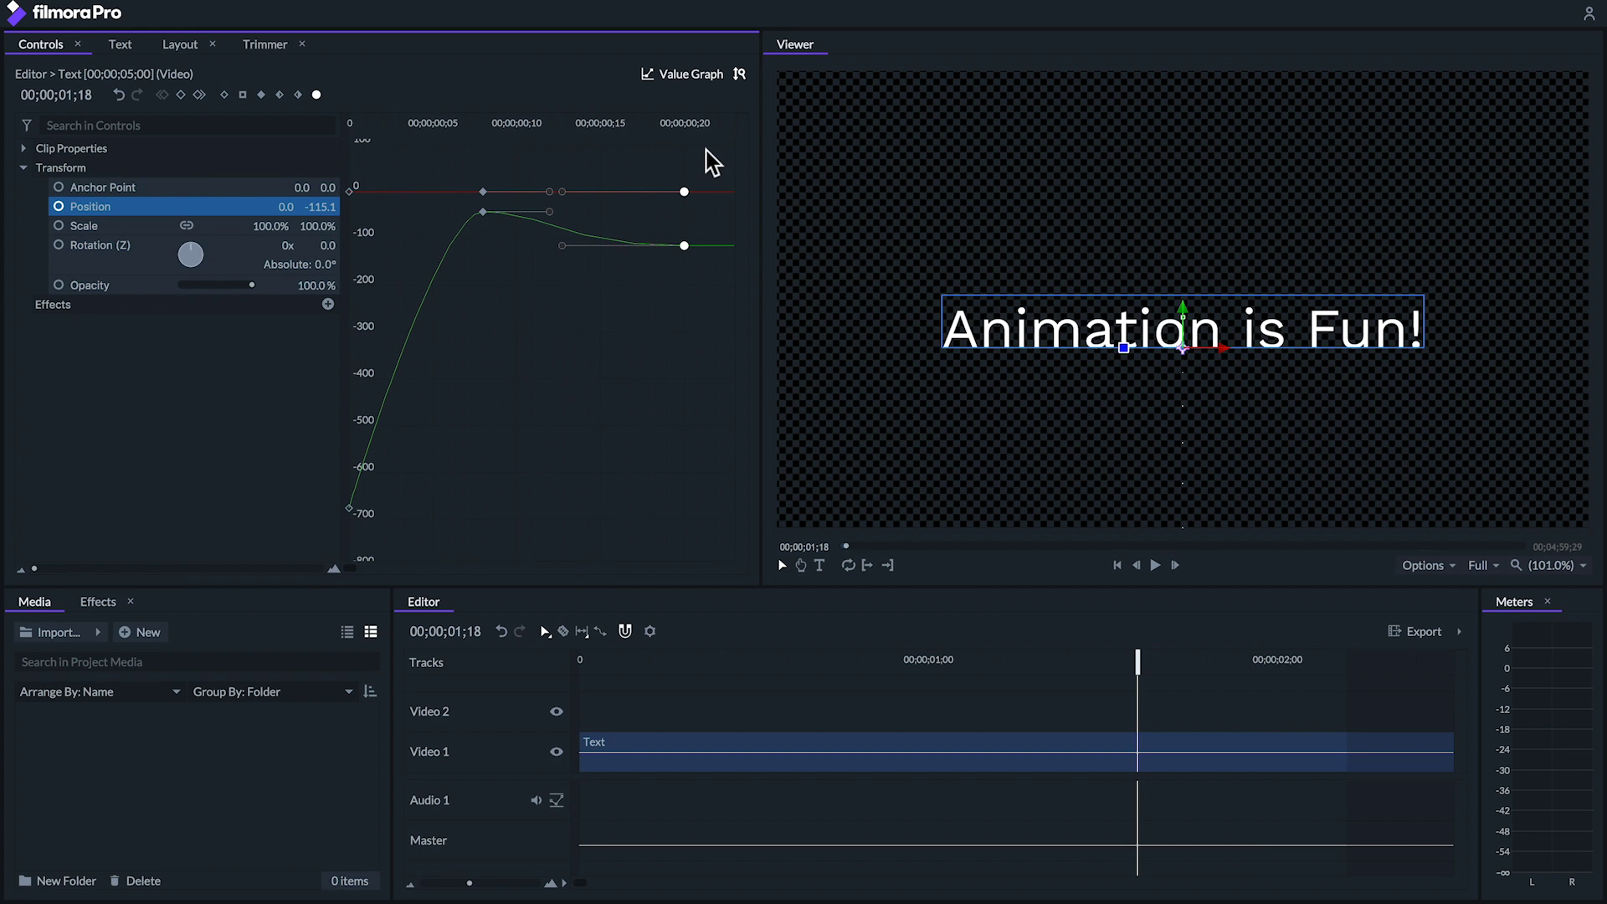
Step: Select all the text's Position keyframes in the Value Graph and make them Linear
drag(706, 150, 321, 494)
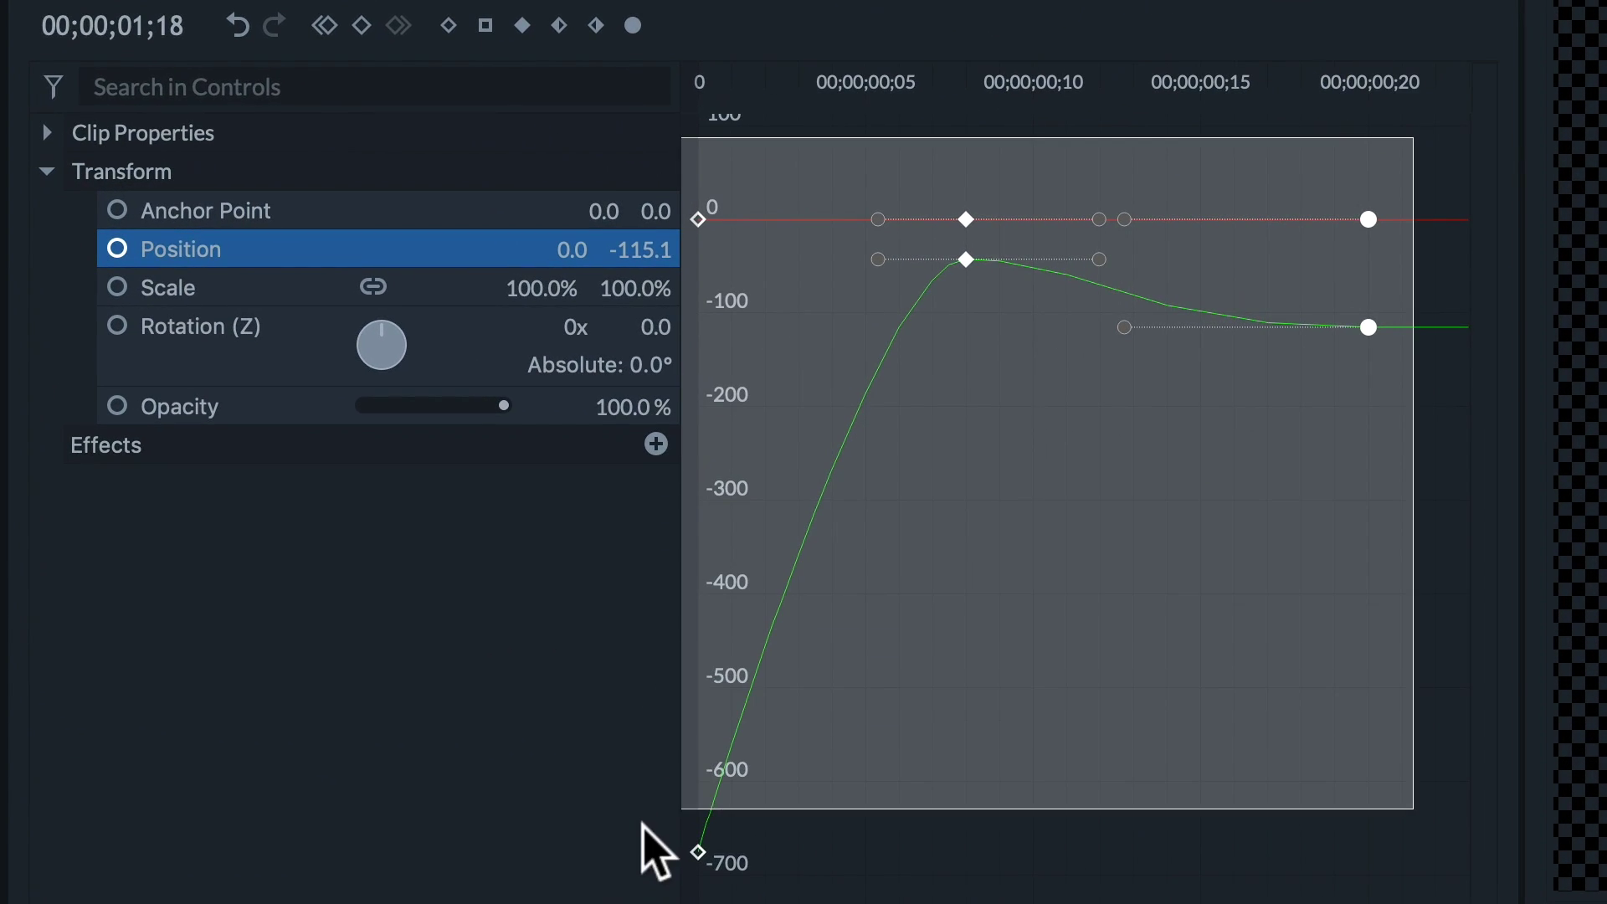
drag(657, 850, 657, 876)
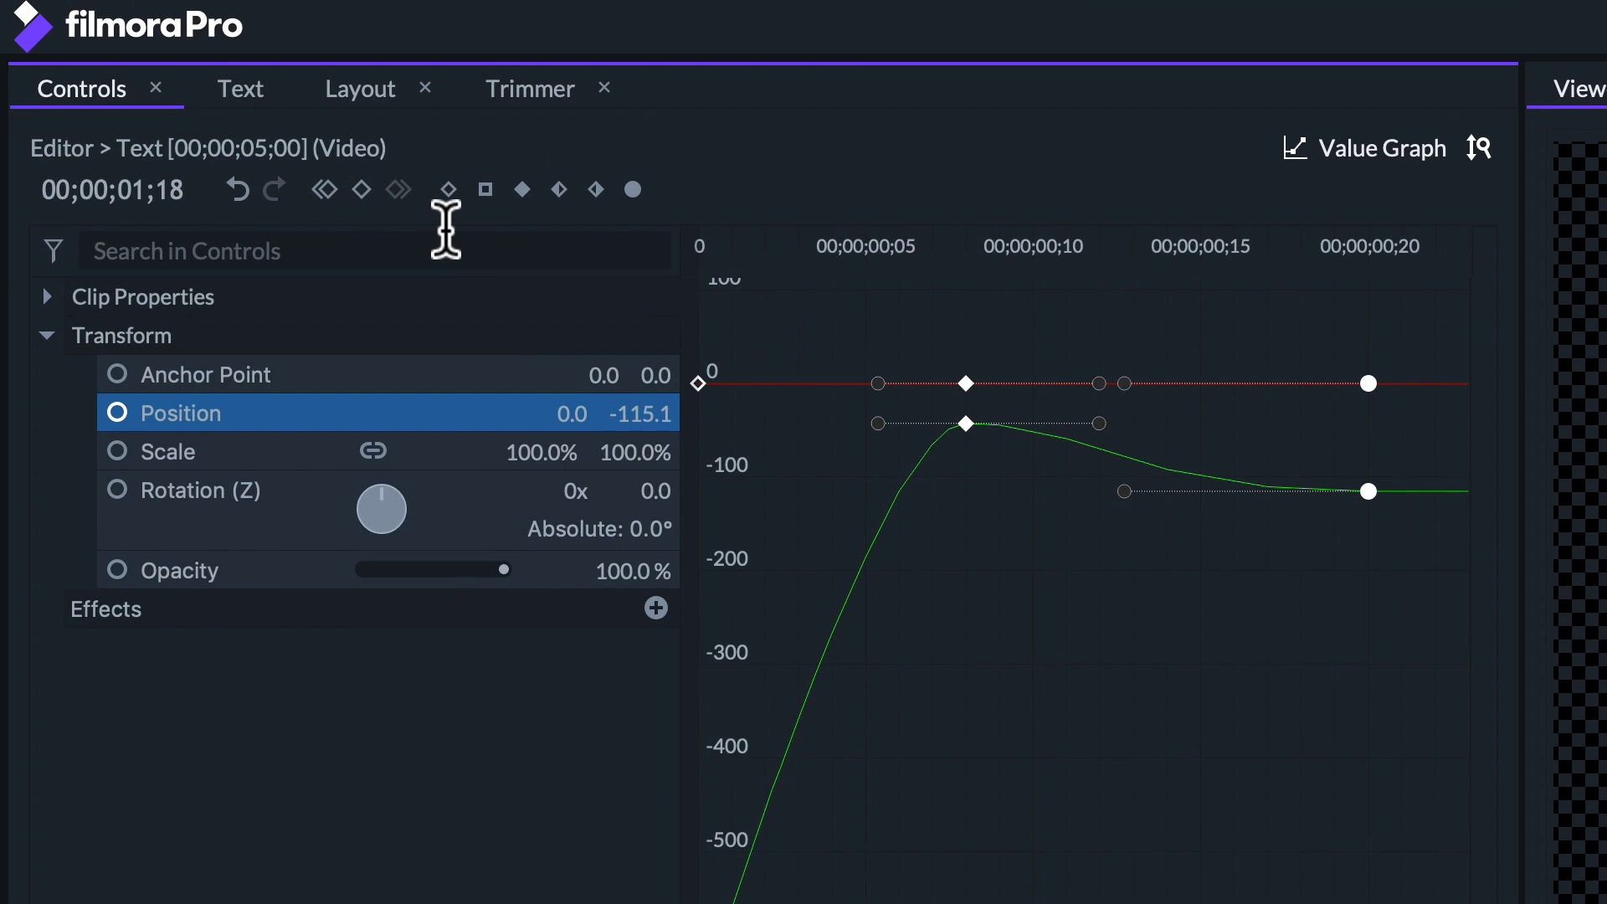
click(449, 189)
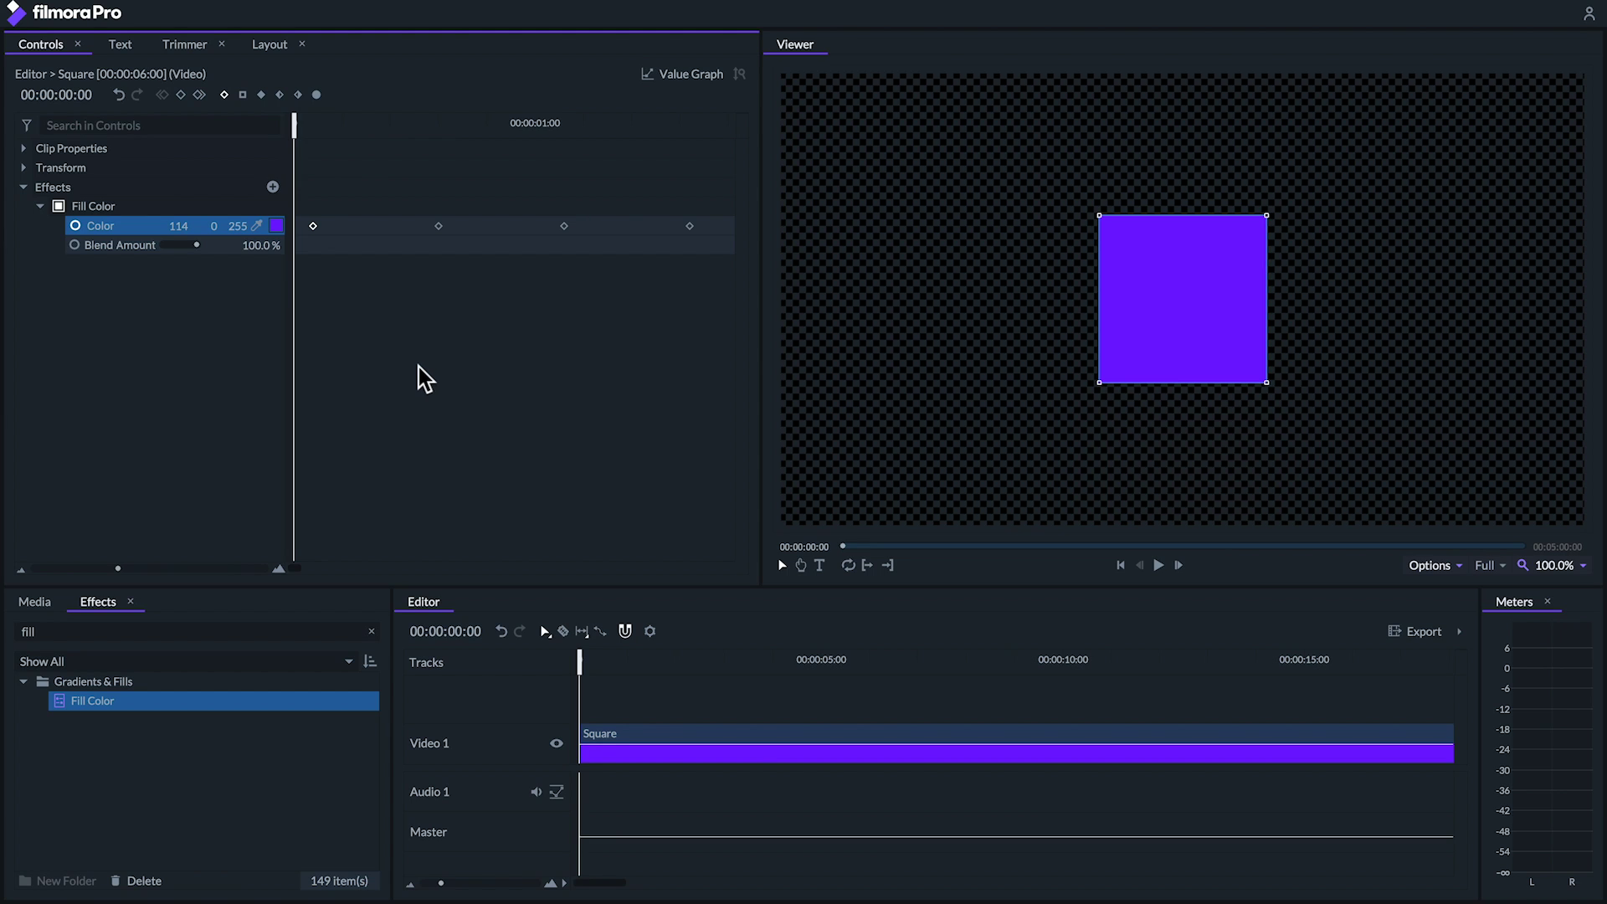
Step: Preview the square's blending colour animation and return to the clip start
key(space)
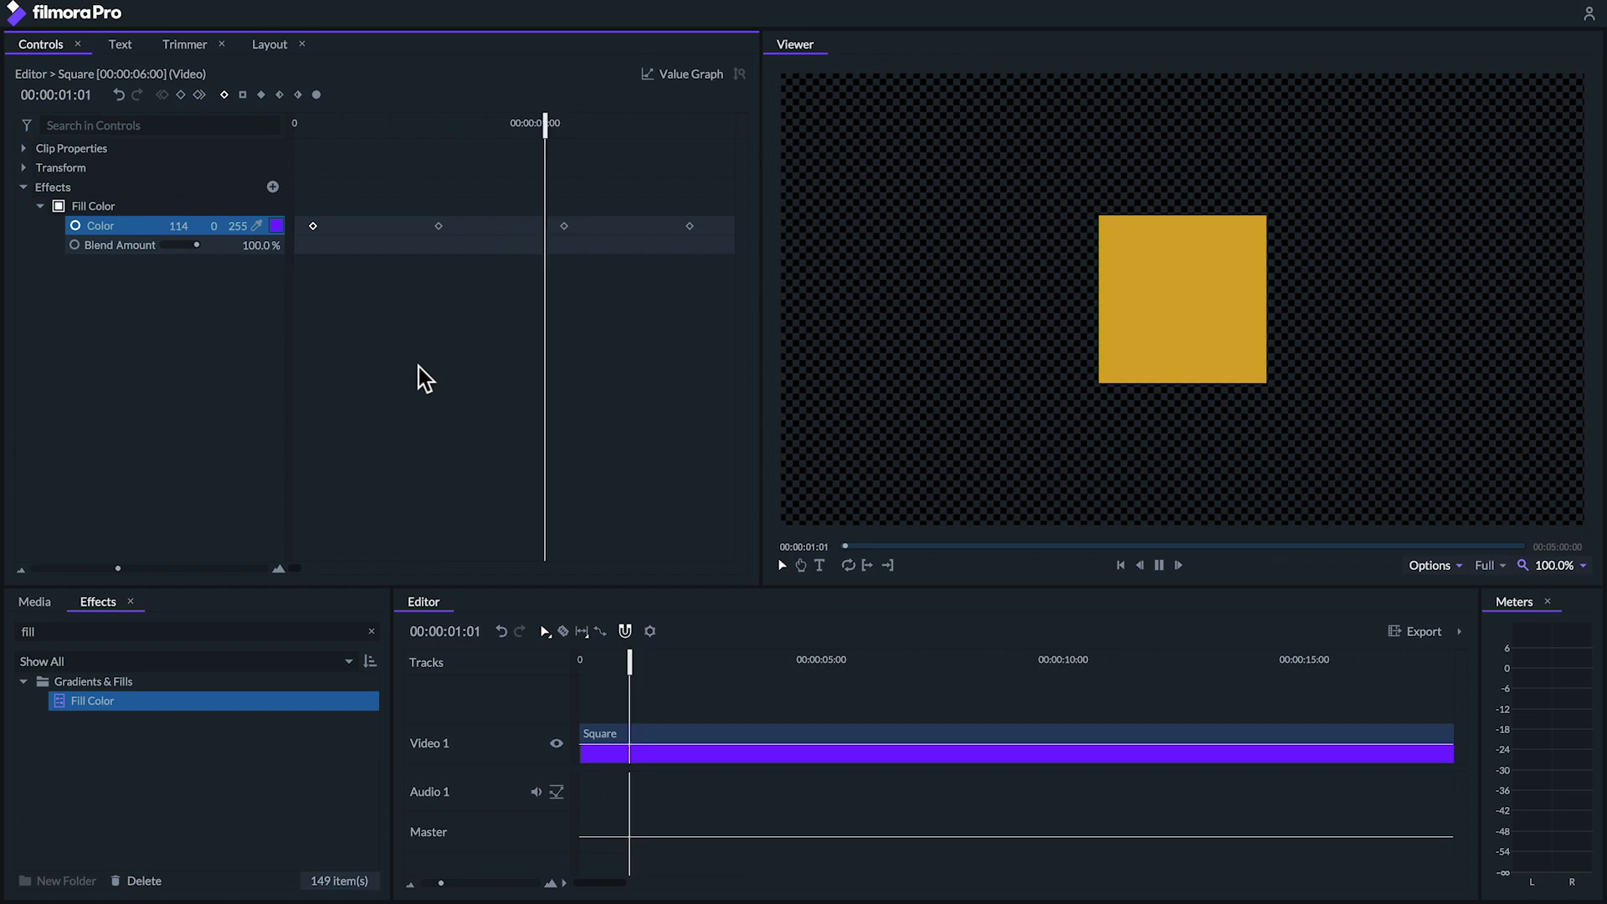
key(space)
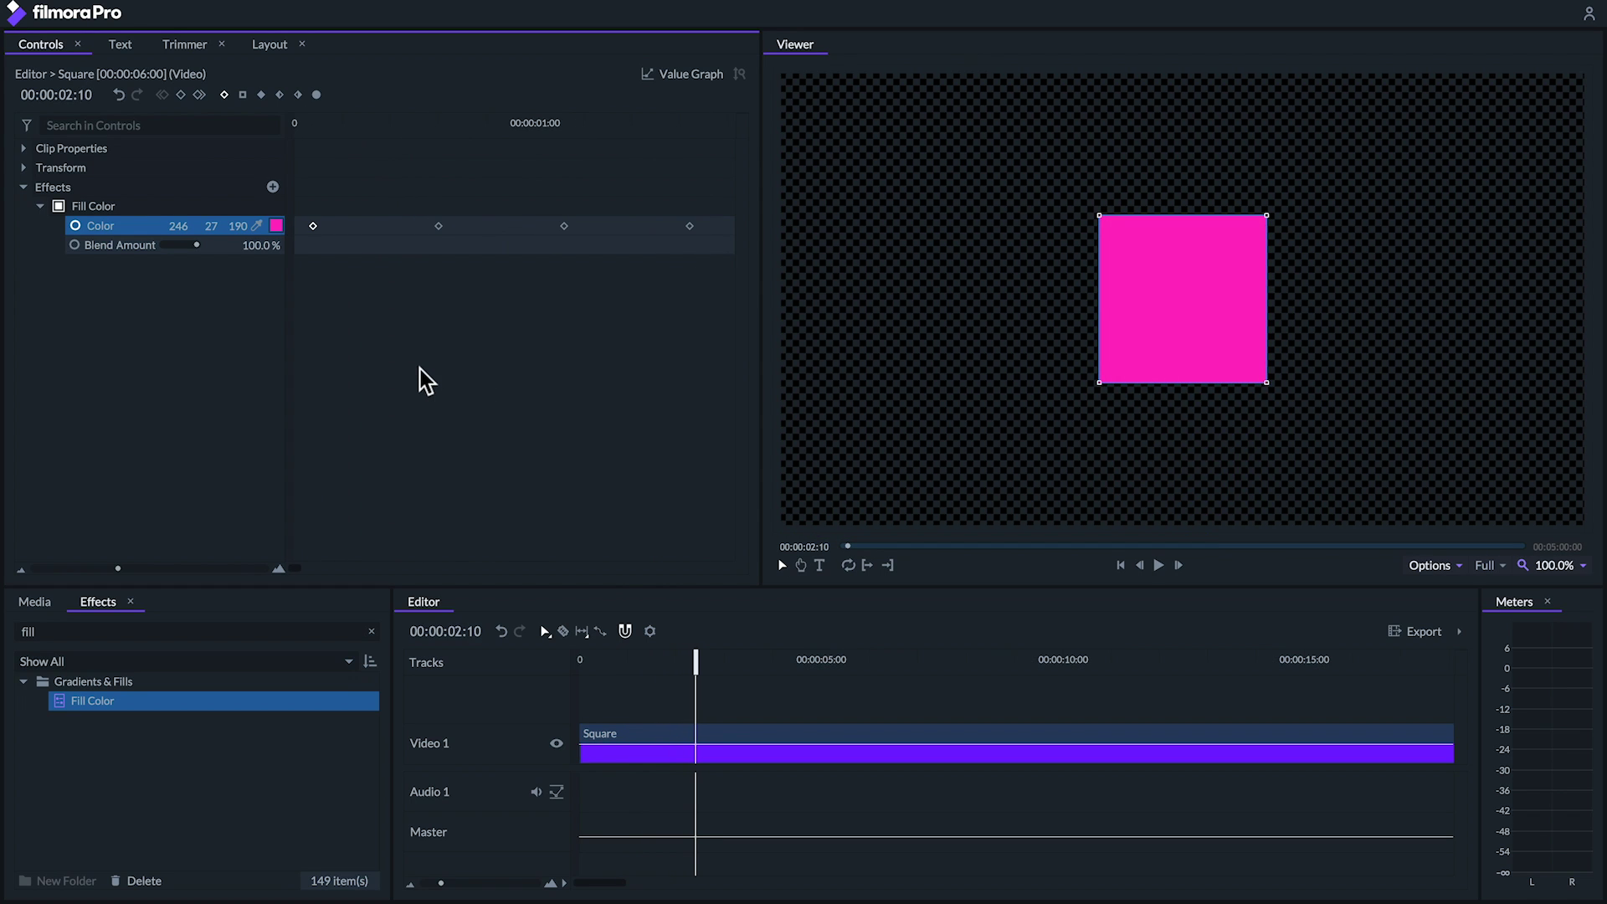
click(314, 123)
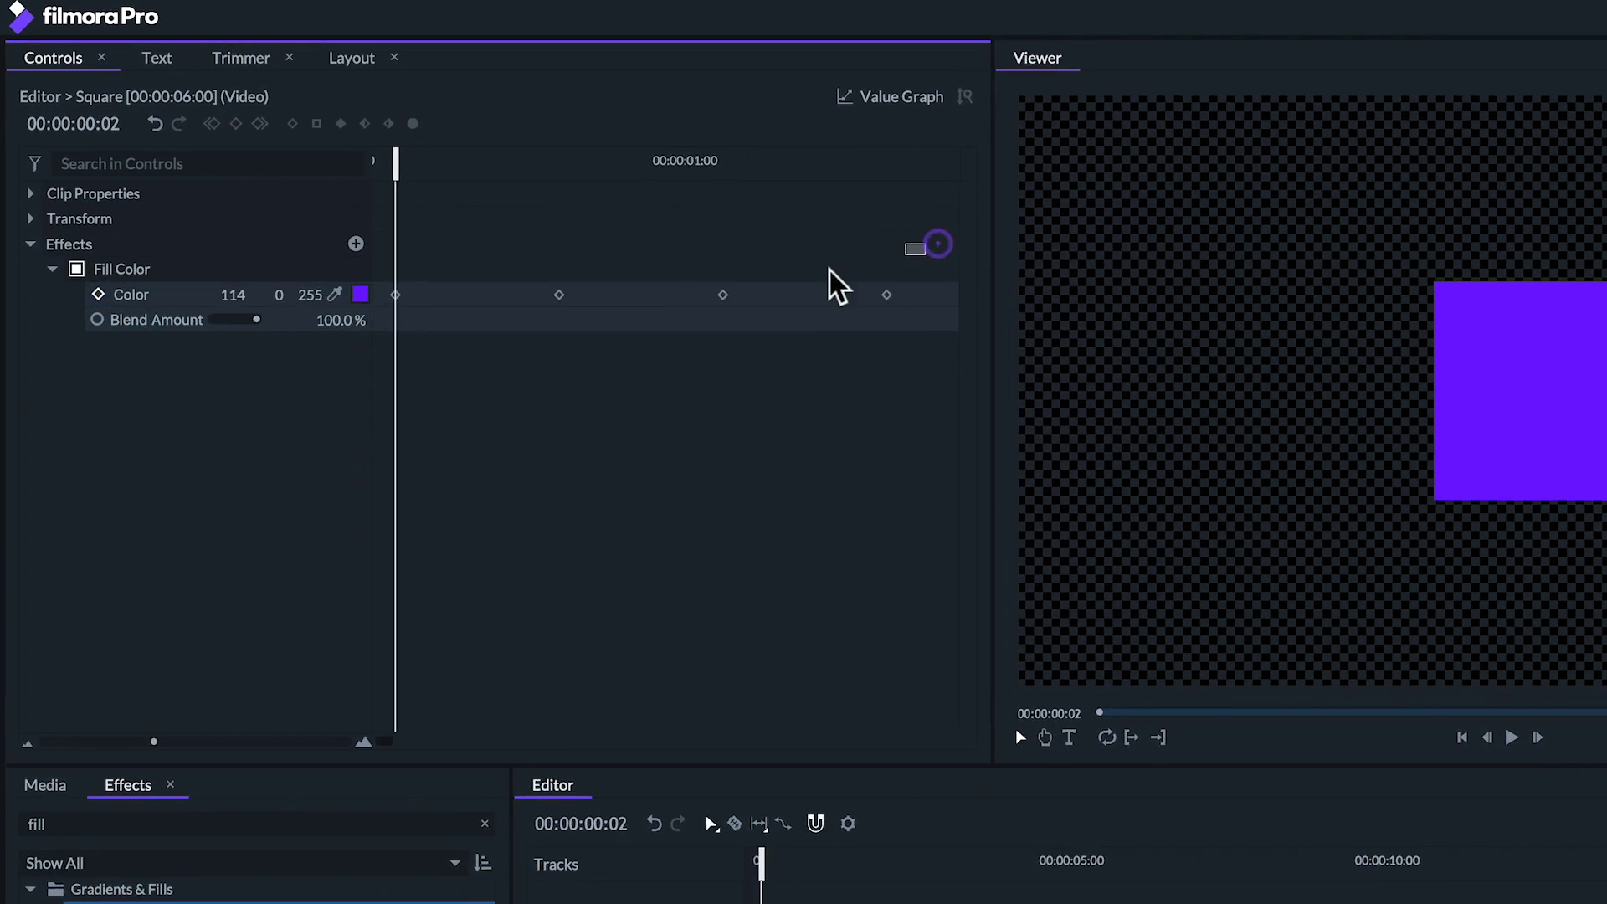
Step: Set the four Fill Color keyframes to Constant holds and play to check the jumps
drag(719, 186, 270, 266)
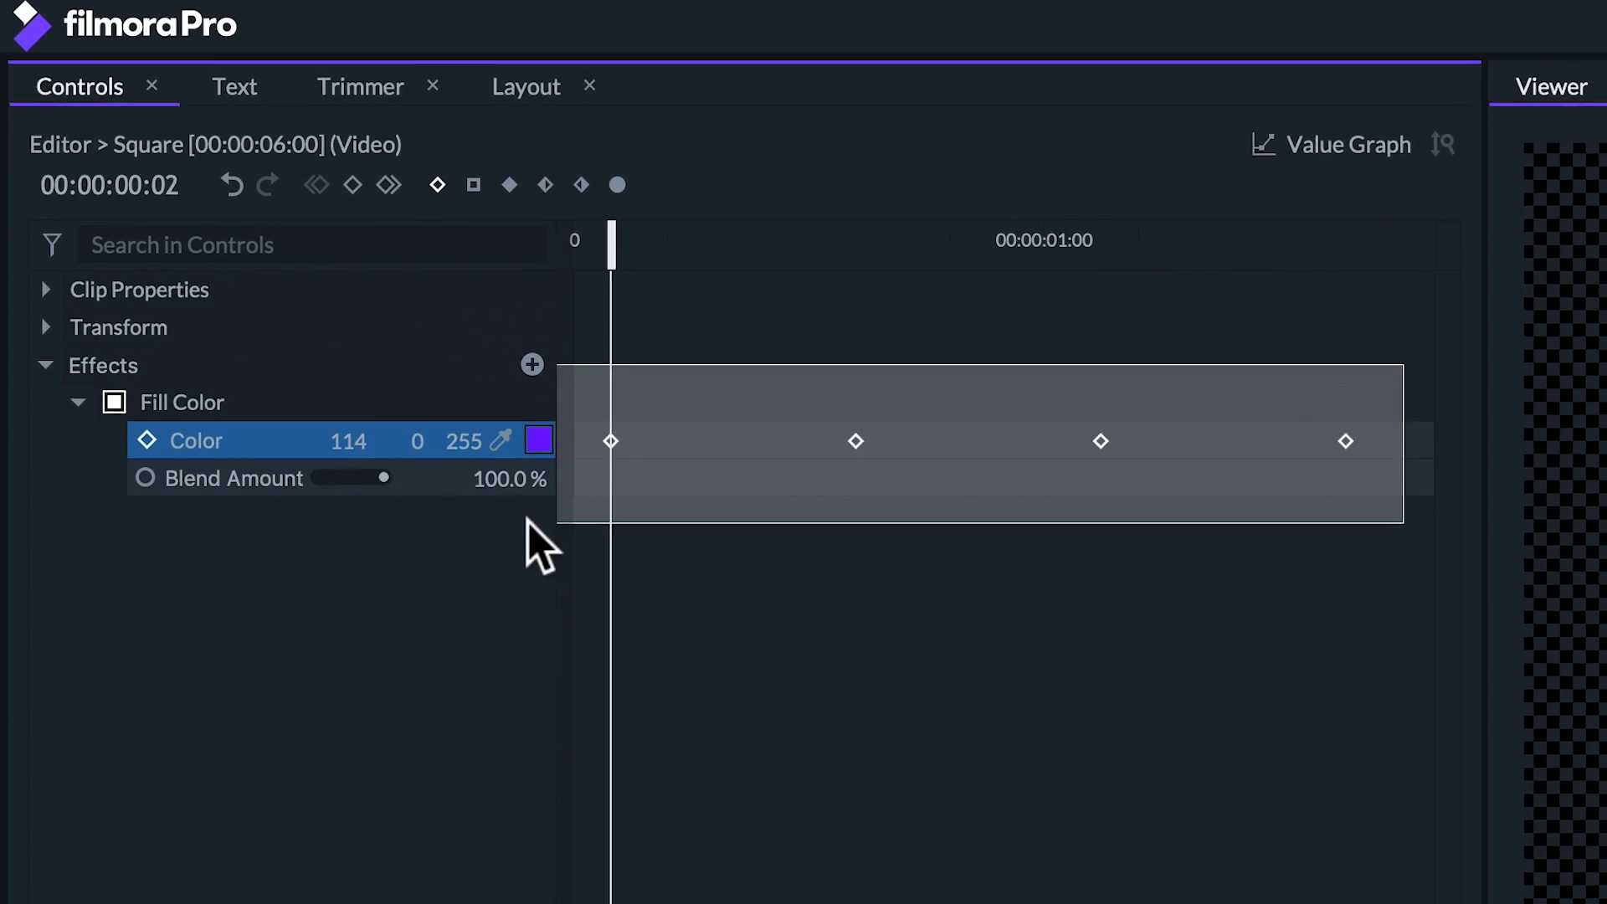
drag(528, 519, 552, 535)
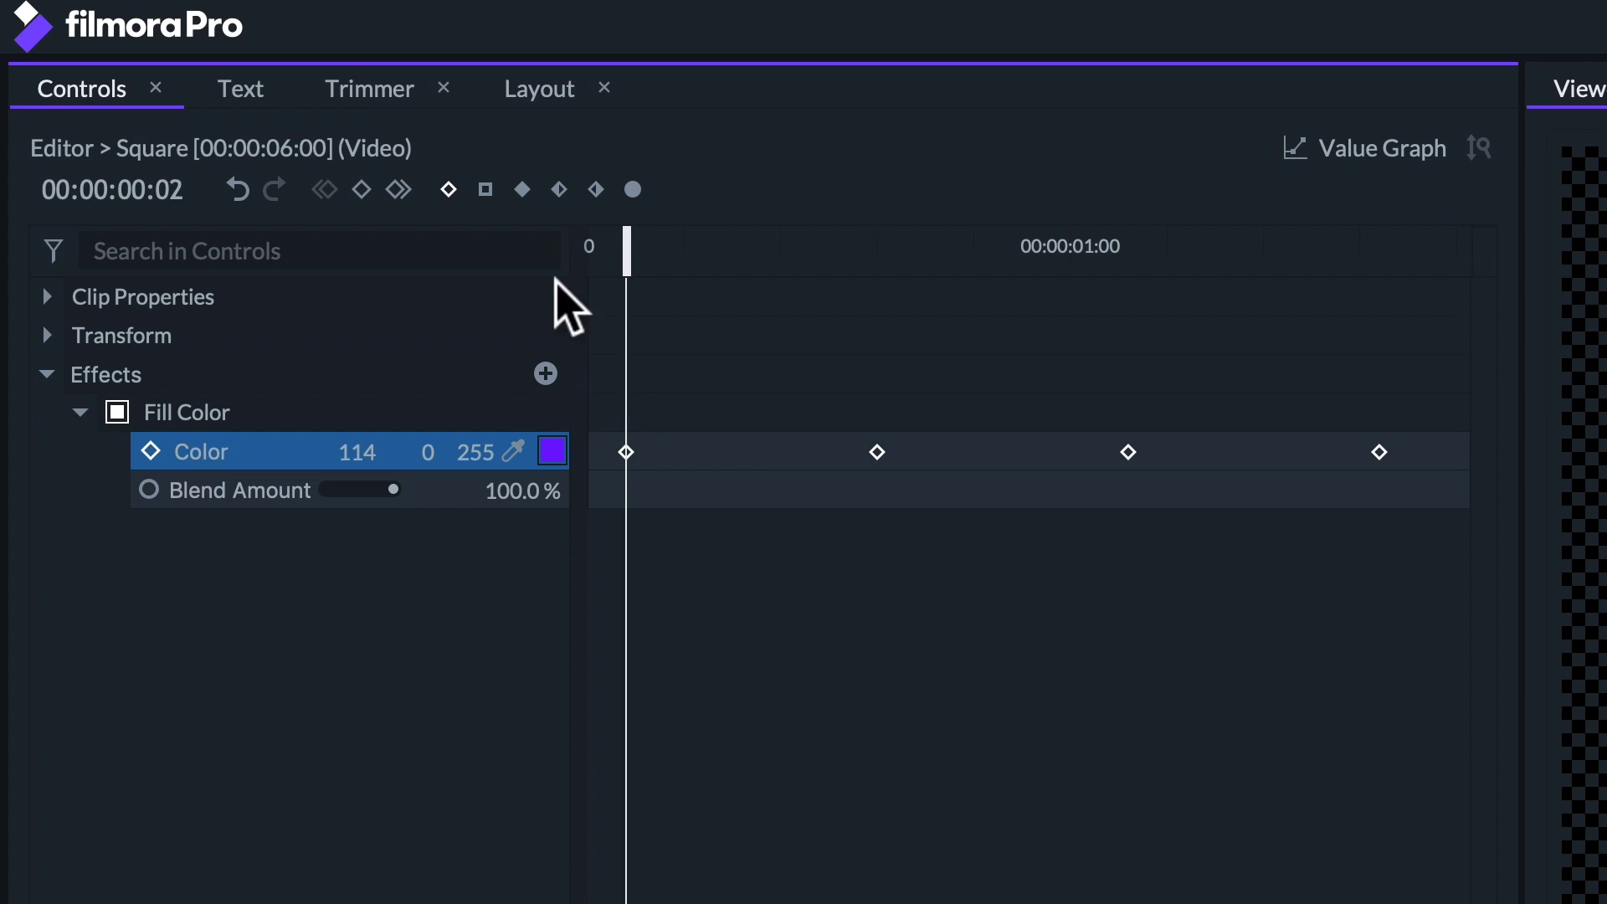
click(485, 190)
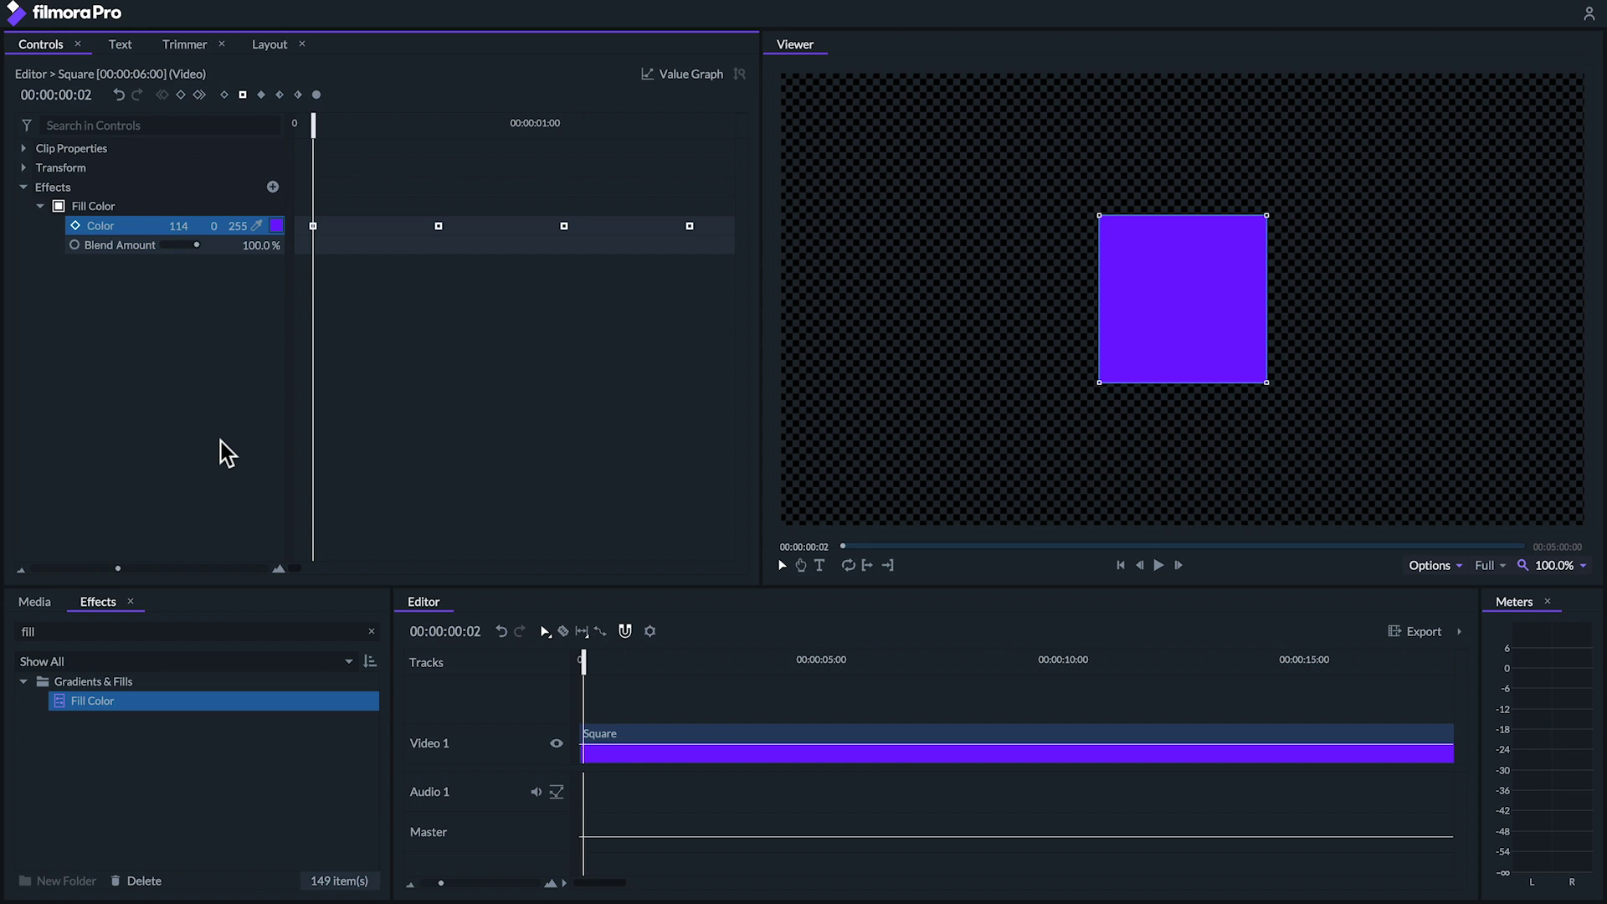
key(space)
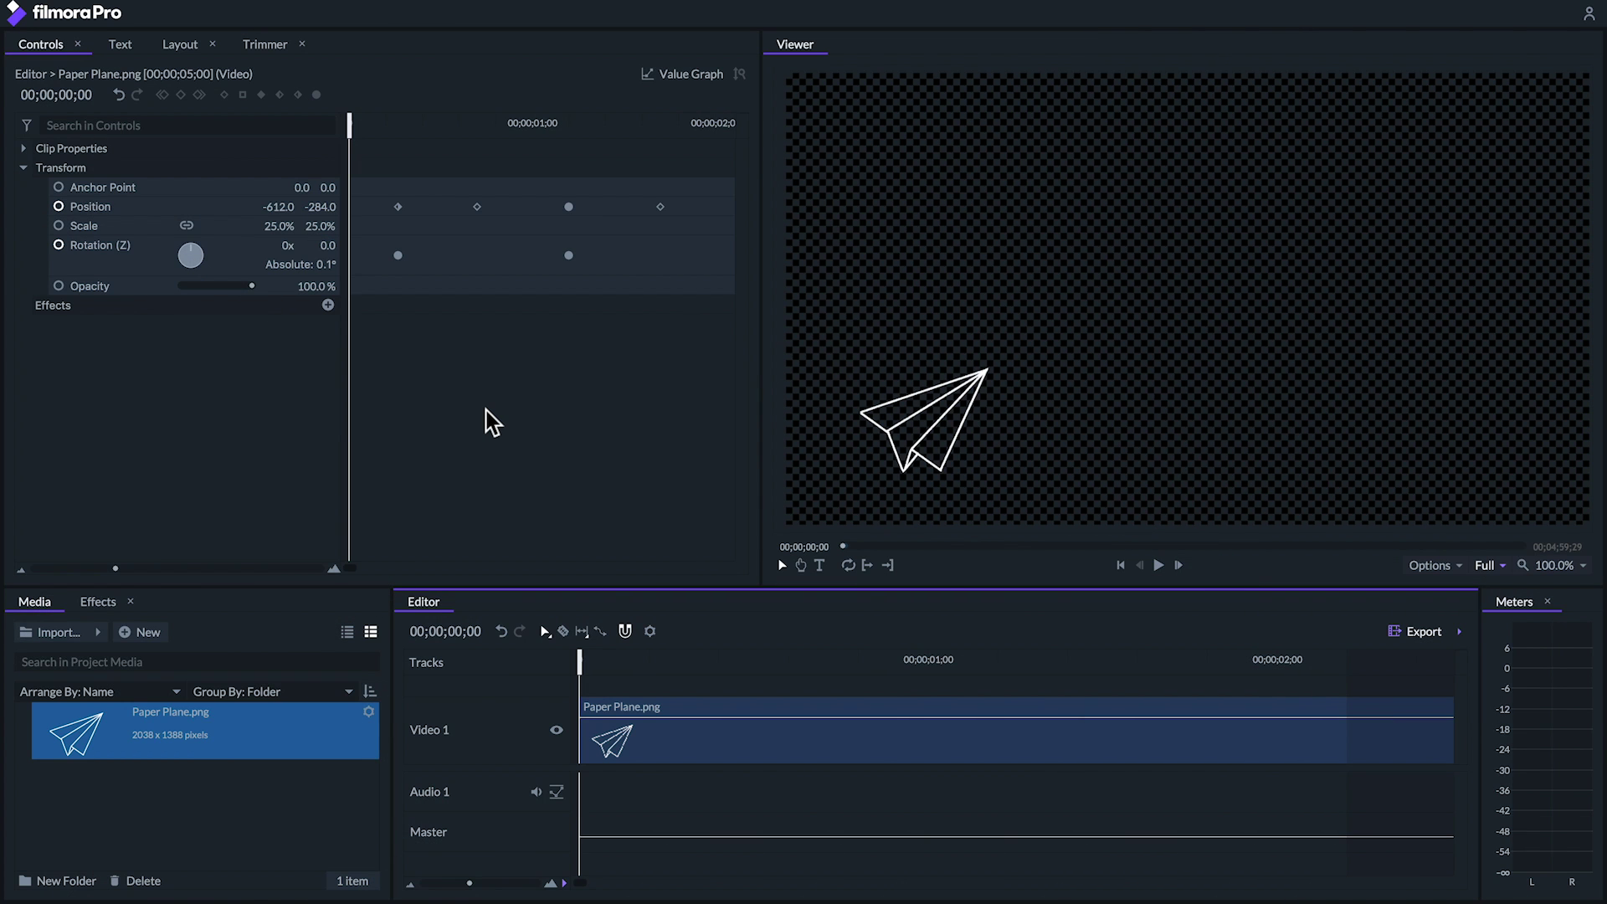
Step: Preview the paper plane animation and enable Motion Blur in its Clip Properties
key(space)
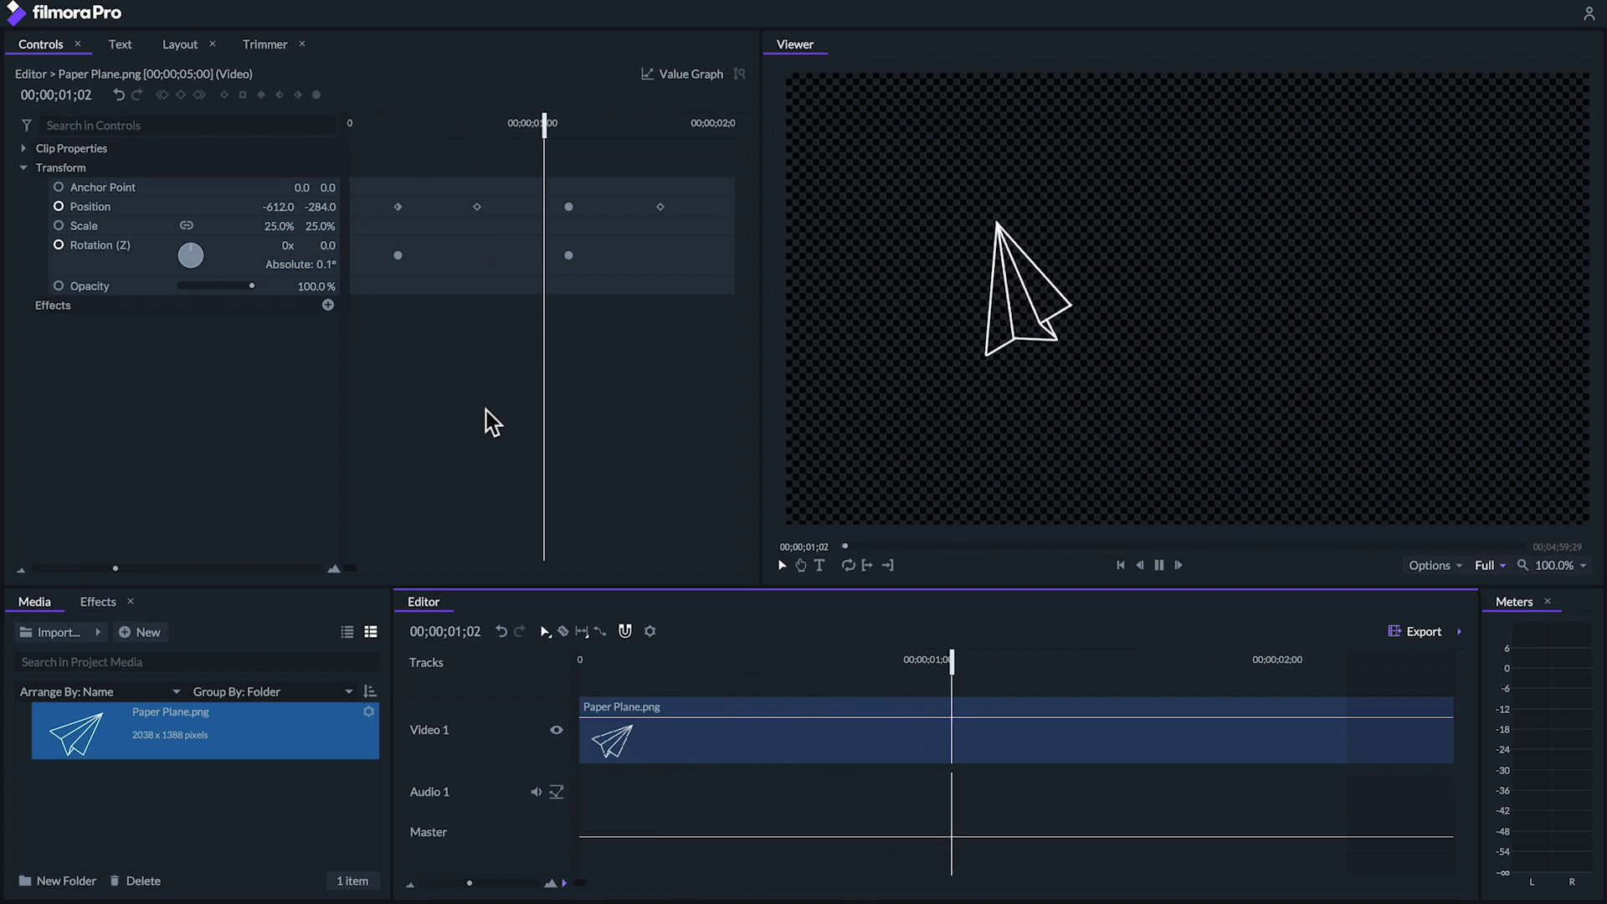
key(space)
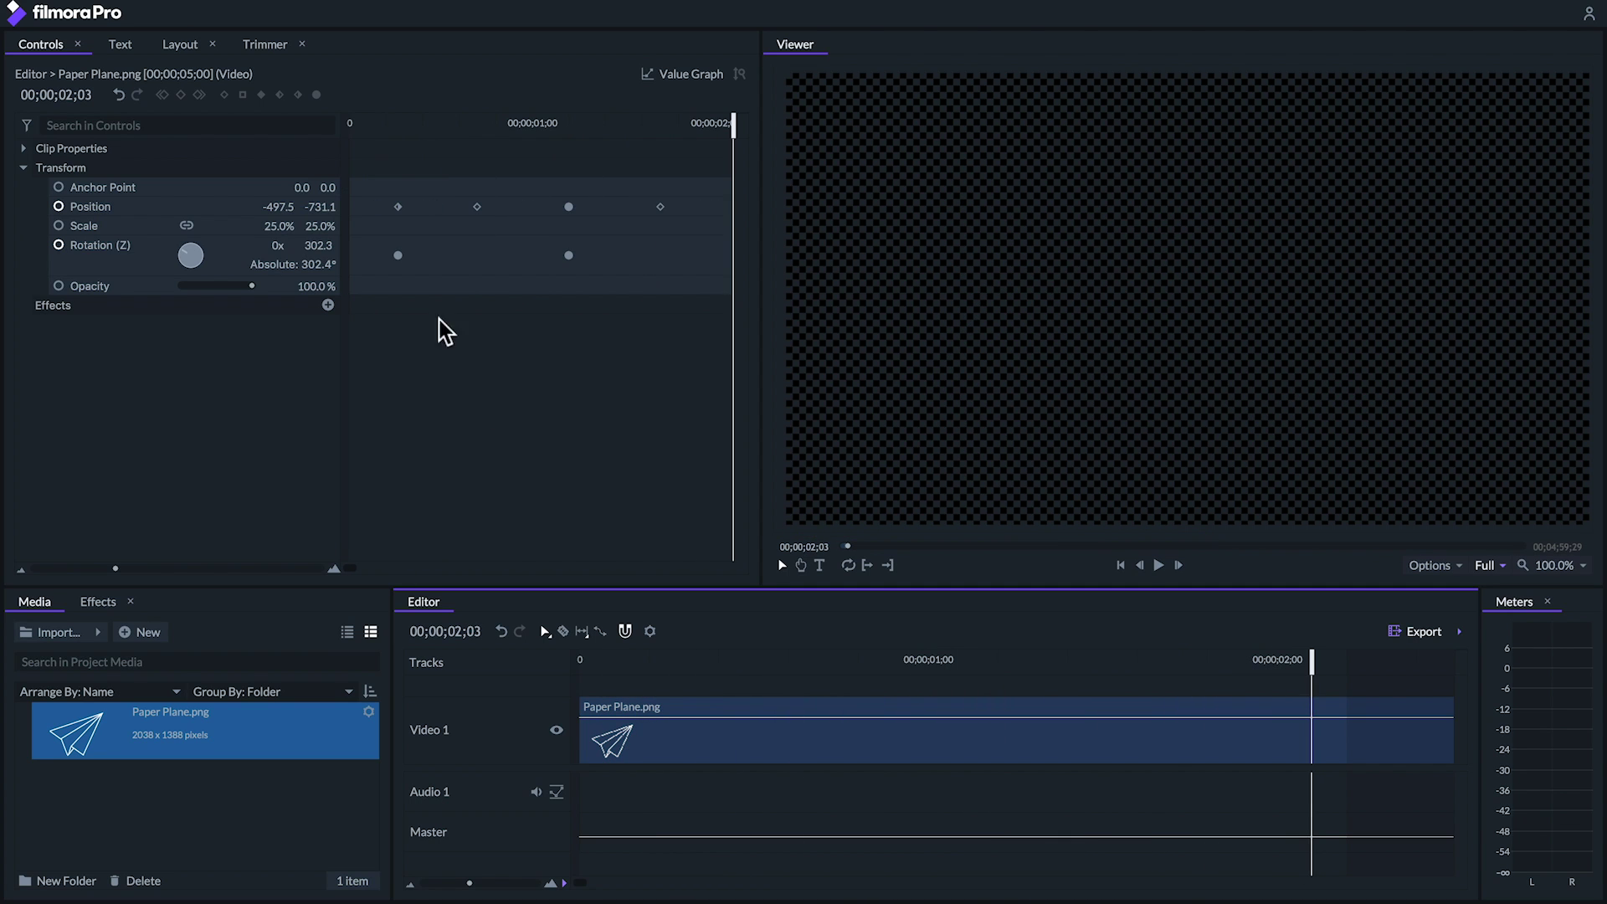
click(353, 125)
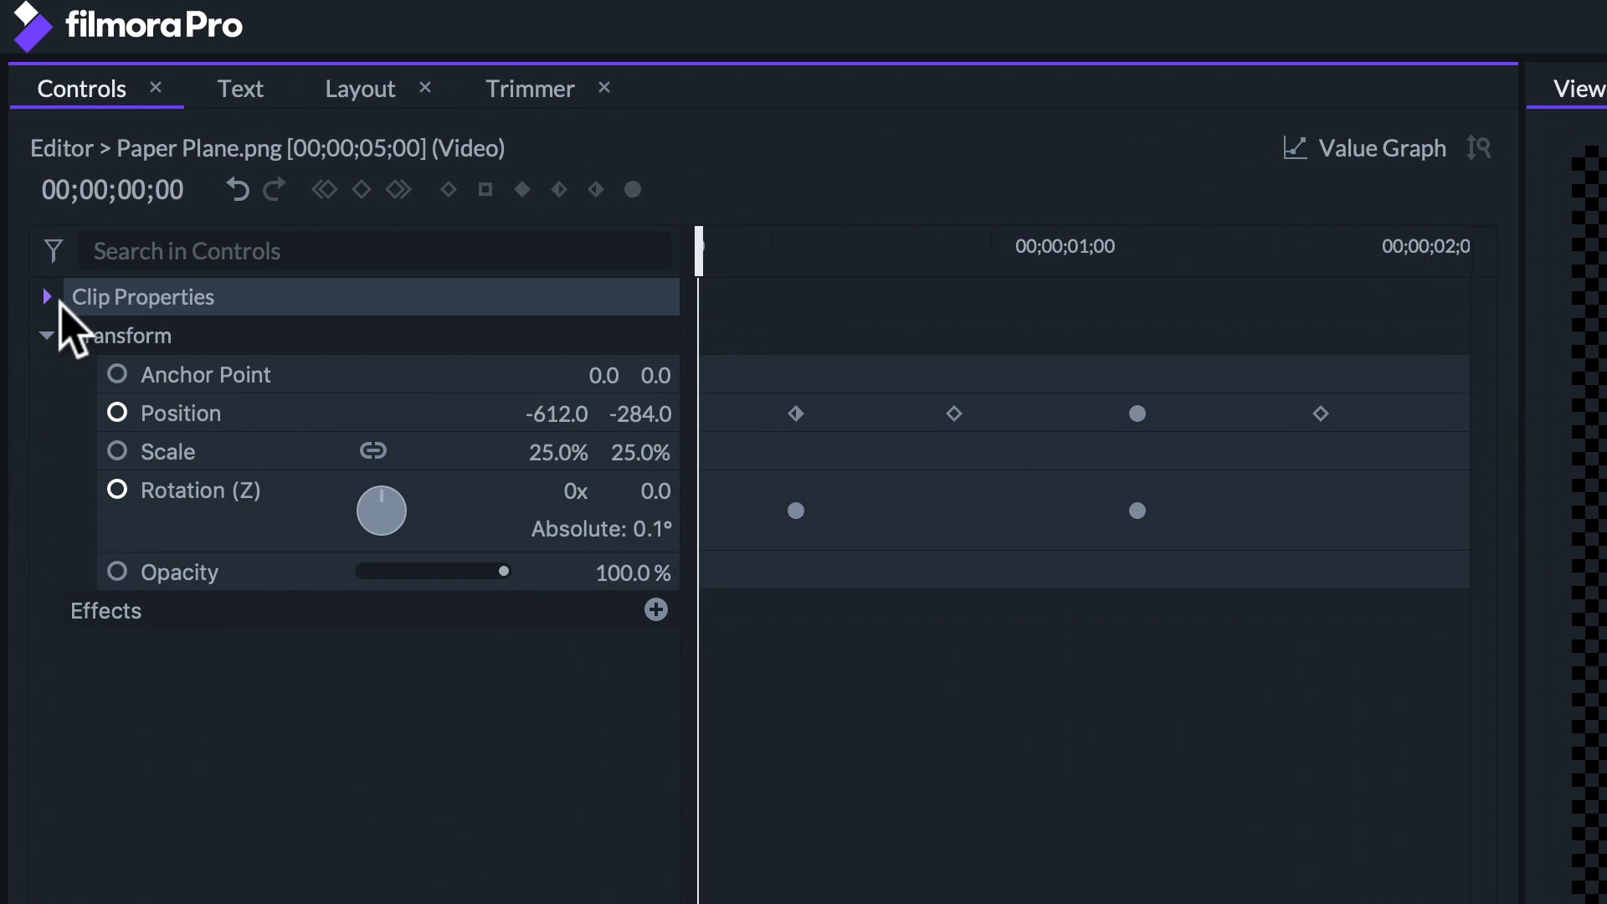
click(39, 241)
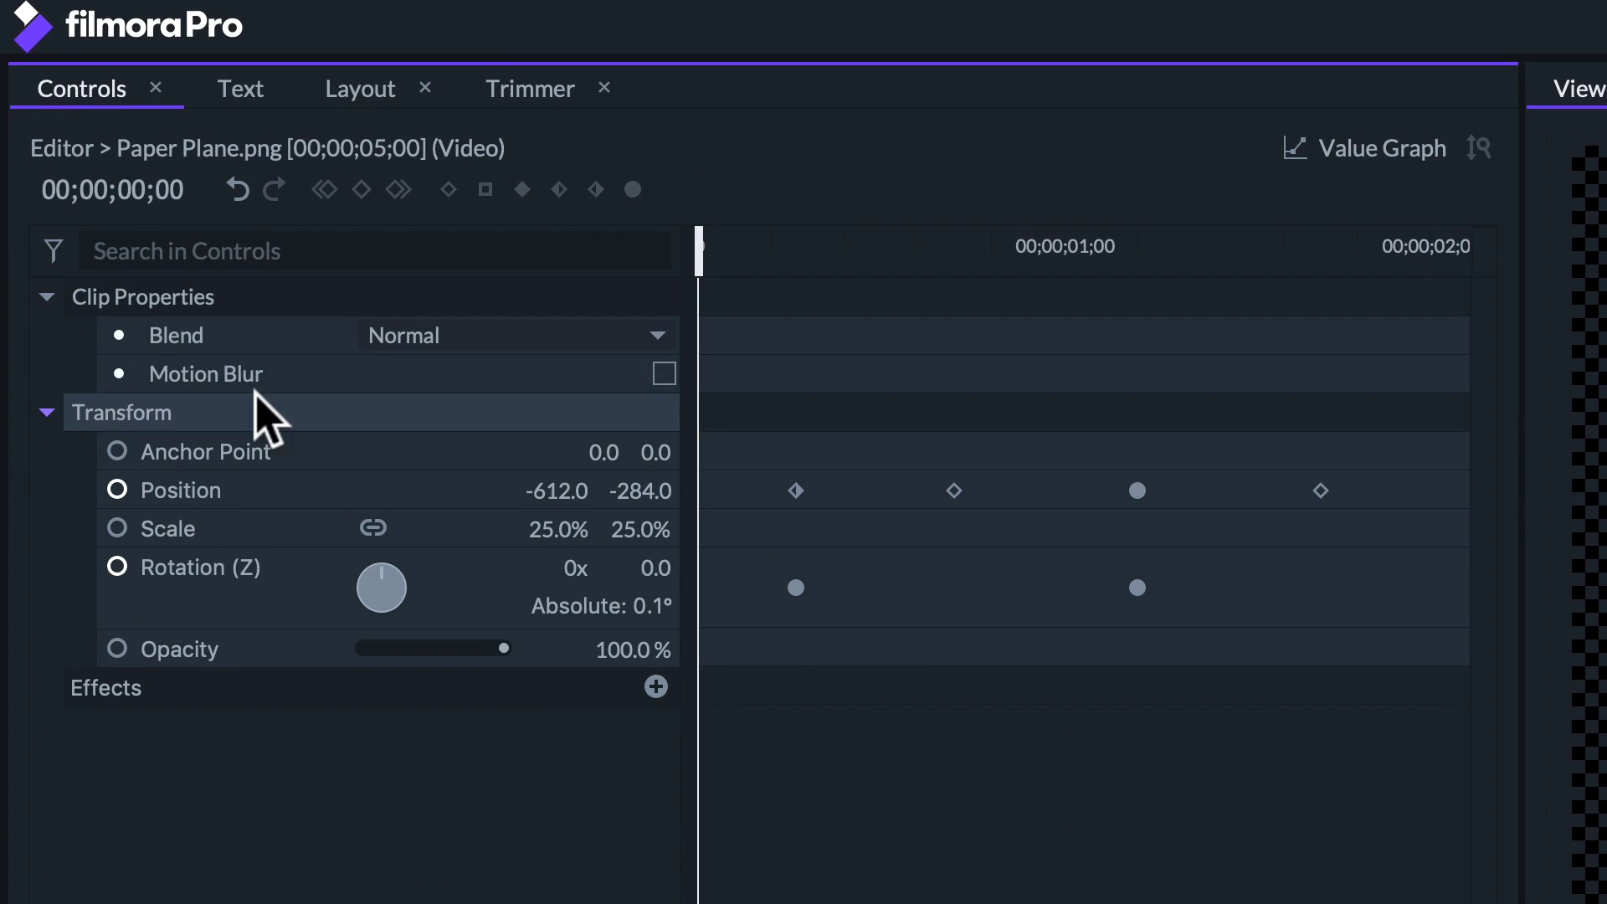
click(659, 375)
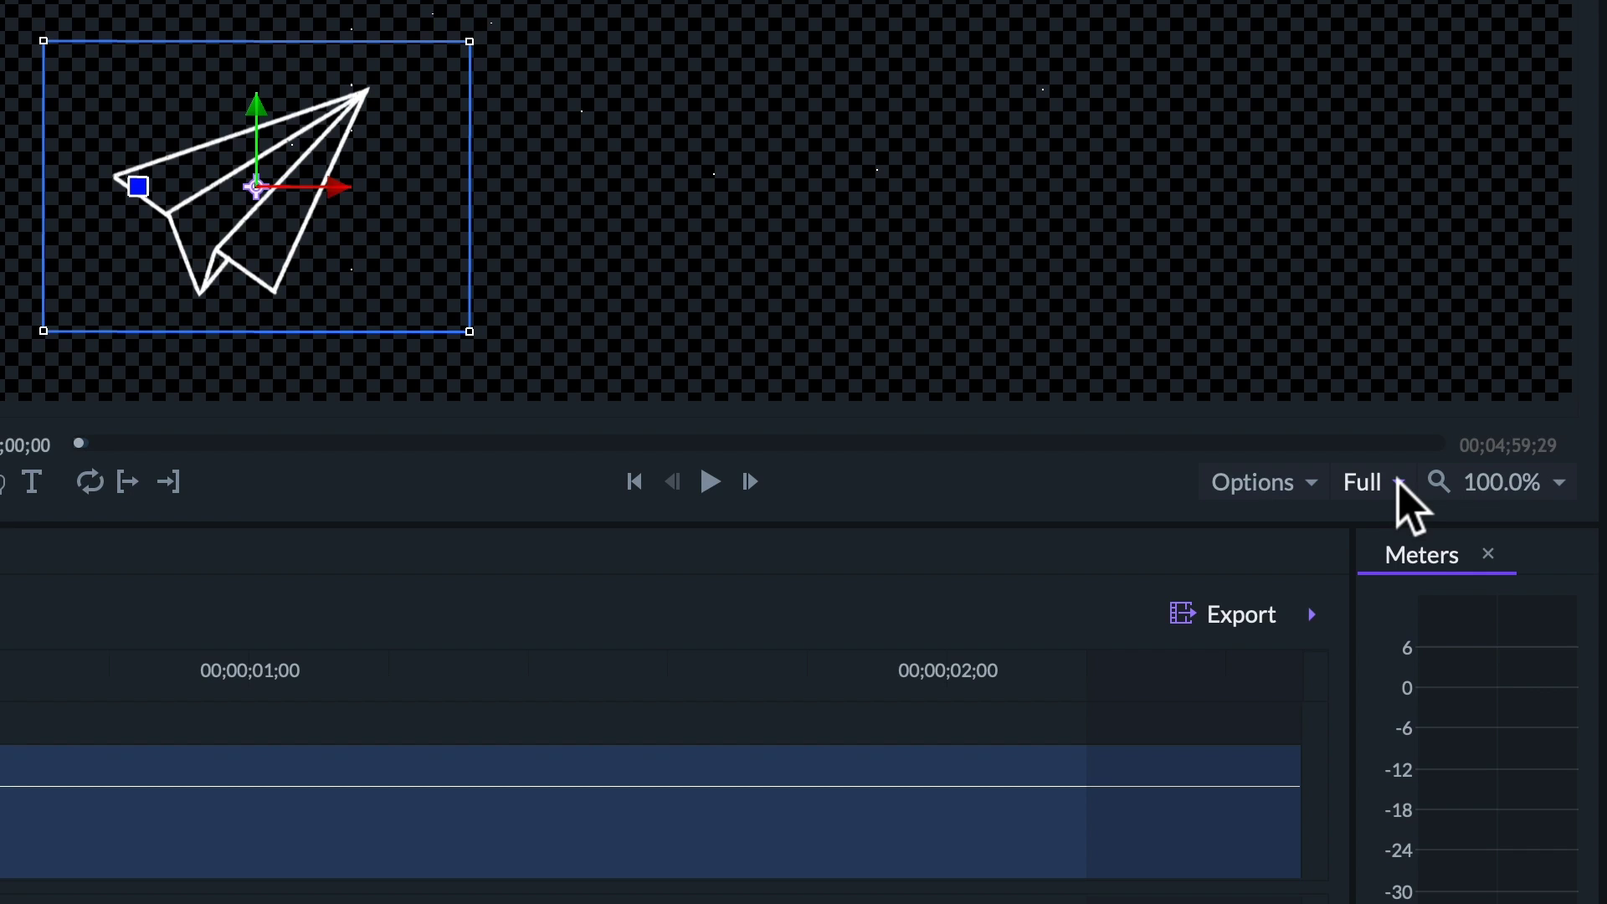
Step: Set the Viewer to 1/4 resolution with Final playback quality and play the blurred plane
click(1398, 483)
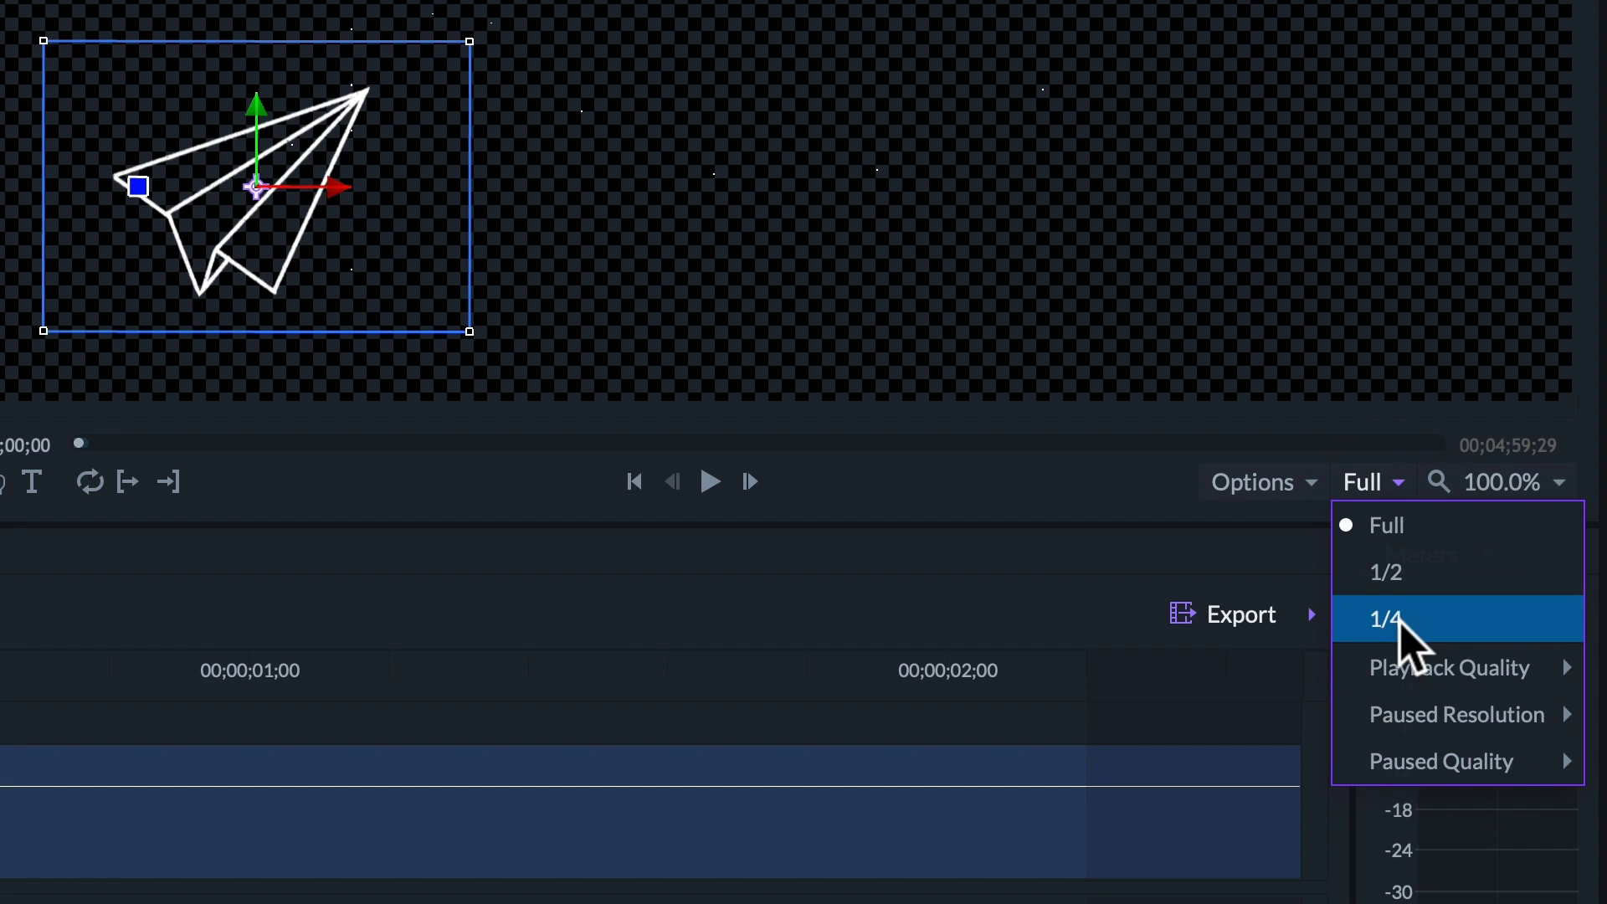
mouse_move(1456, 666)
click(1277, 674)
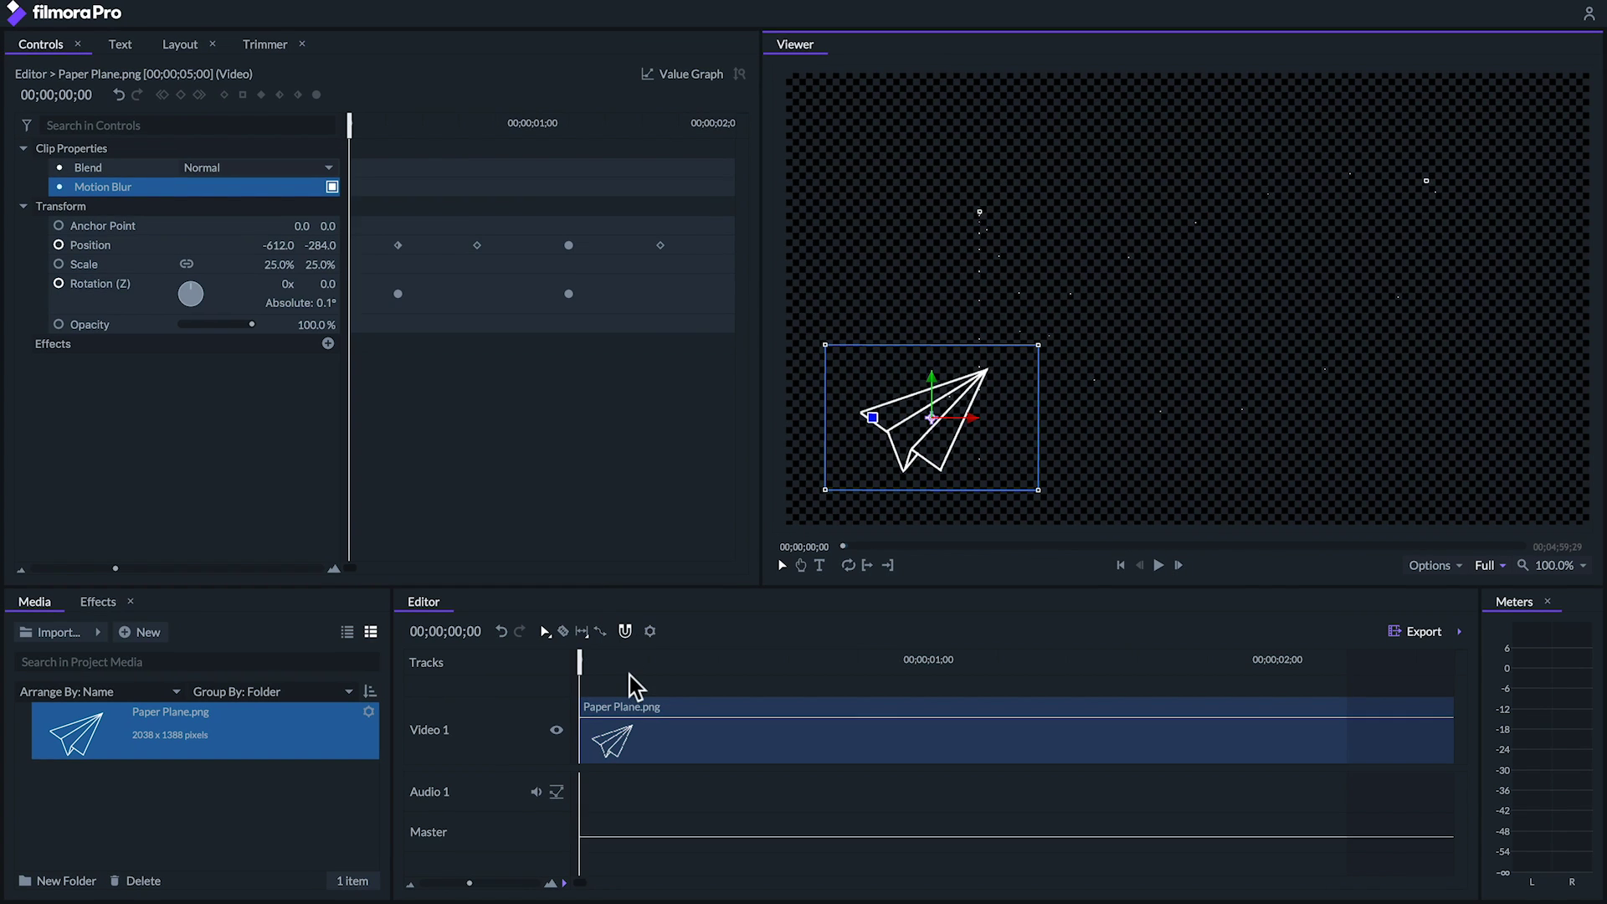
key(space)
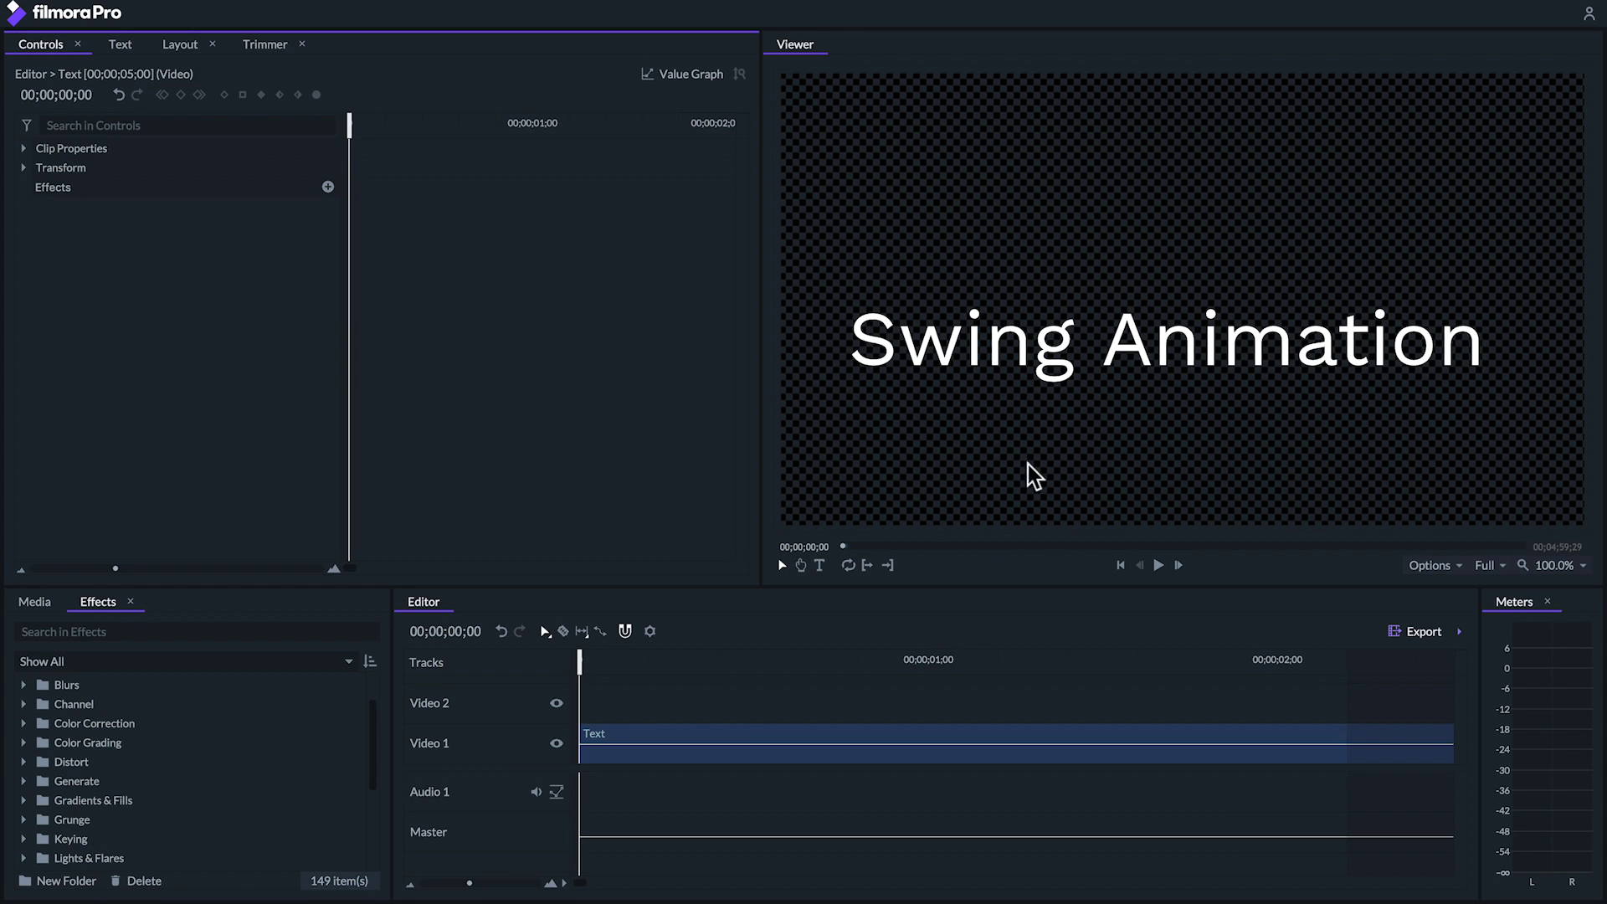
Step: Add Warp > Perspective Warp to the Swing Animation text and centre it at 960, 540
click(328, 188)
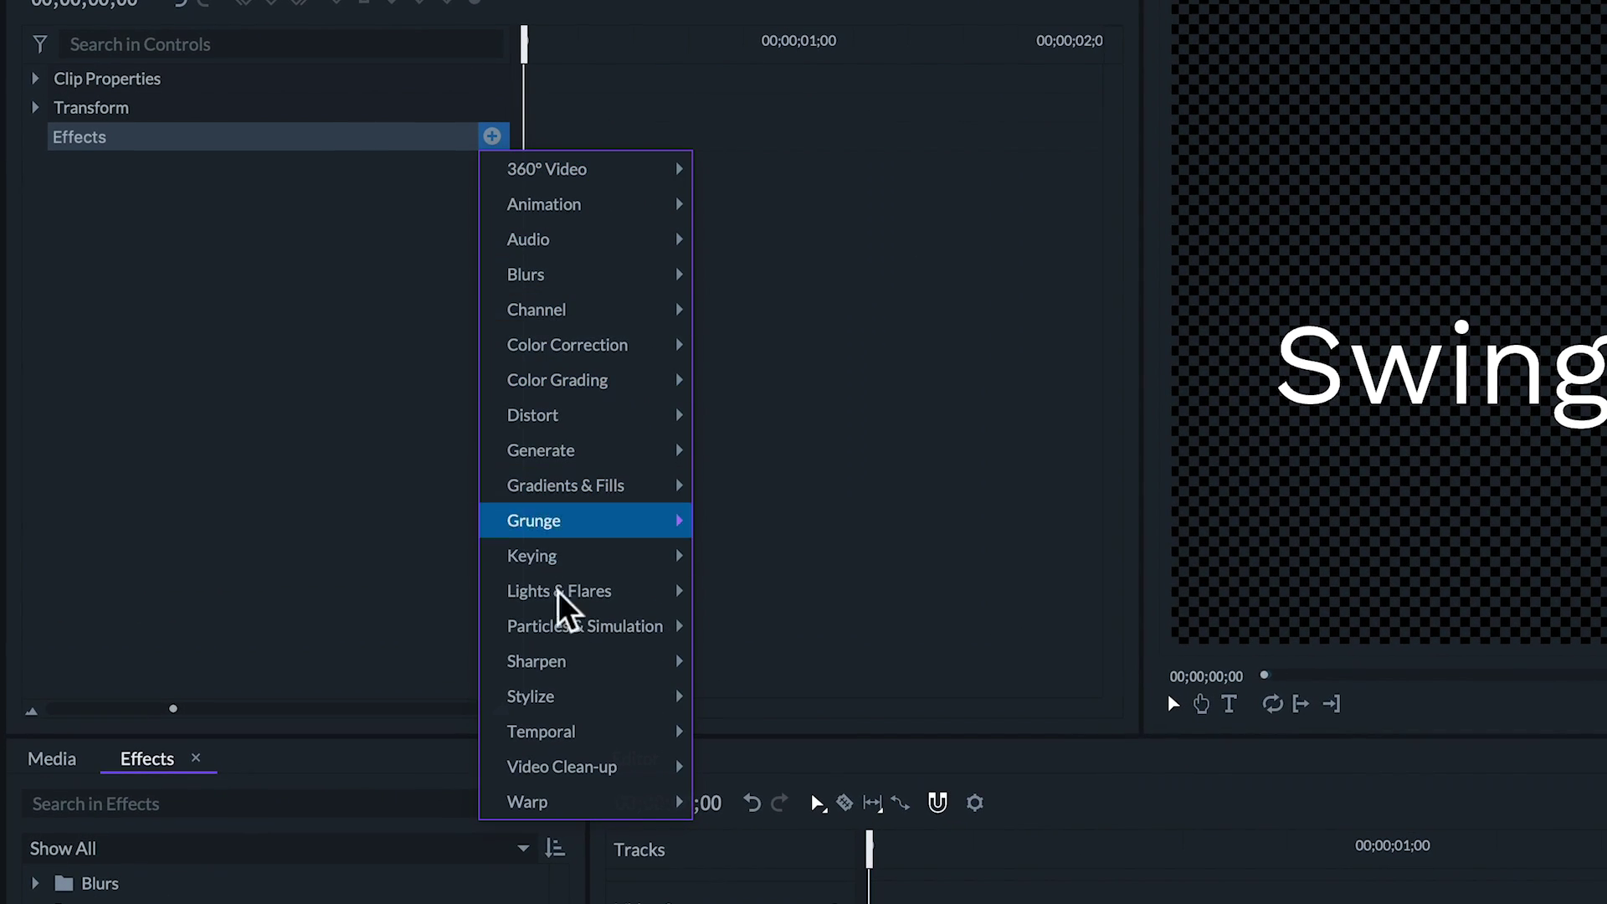
mouse_move(540, 681)
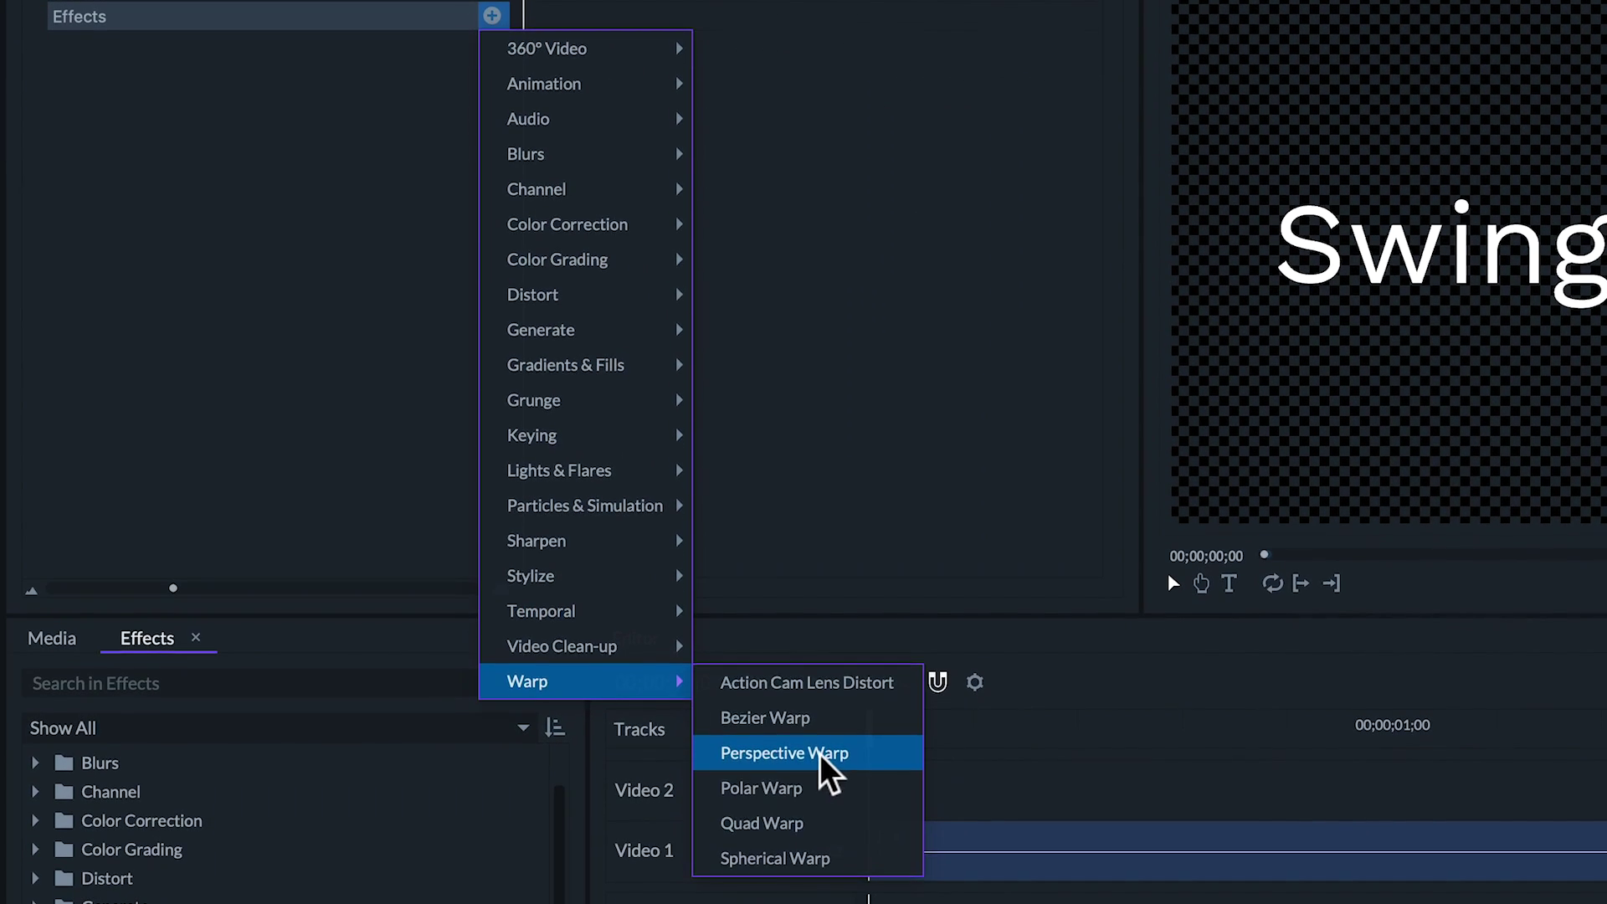
click(820, 755)
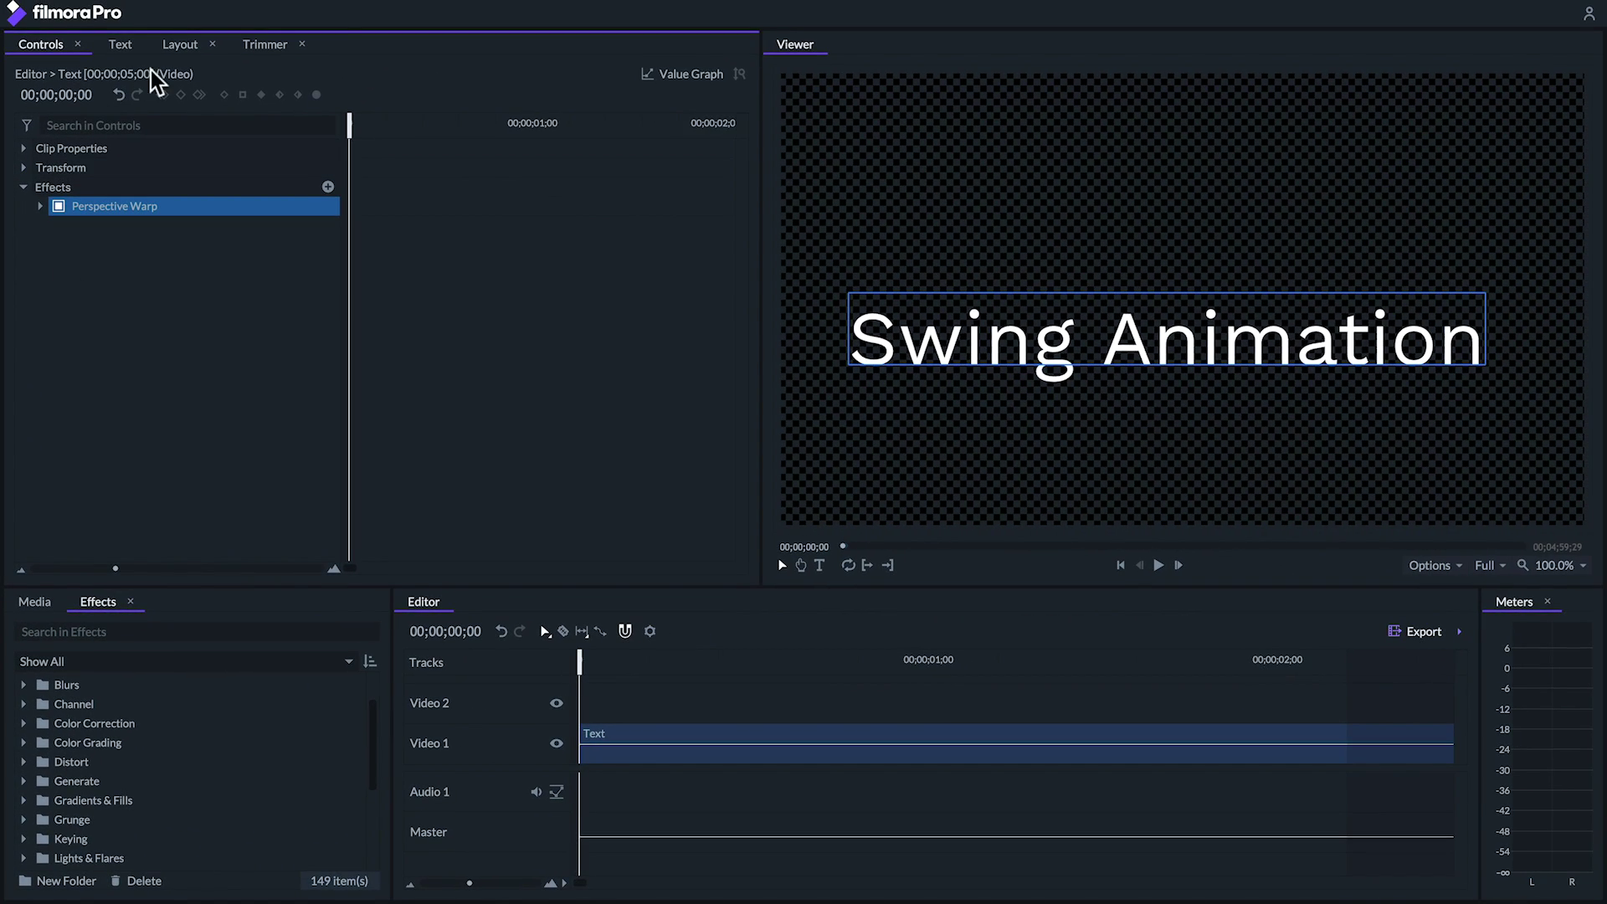
click(188, 47)
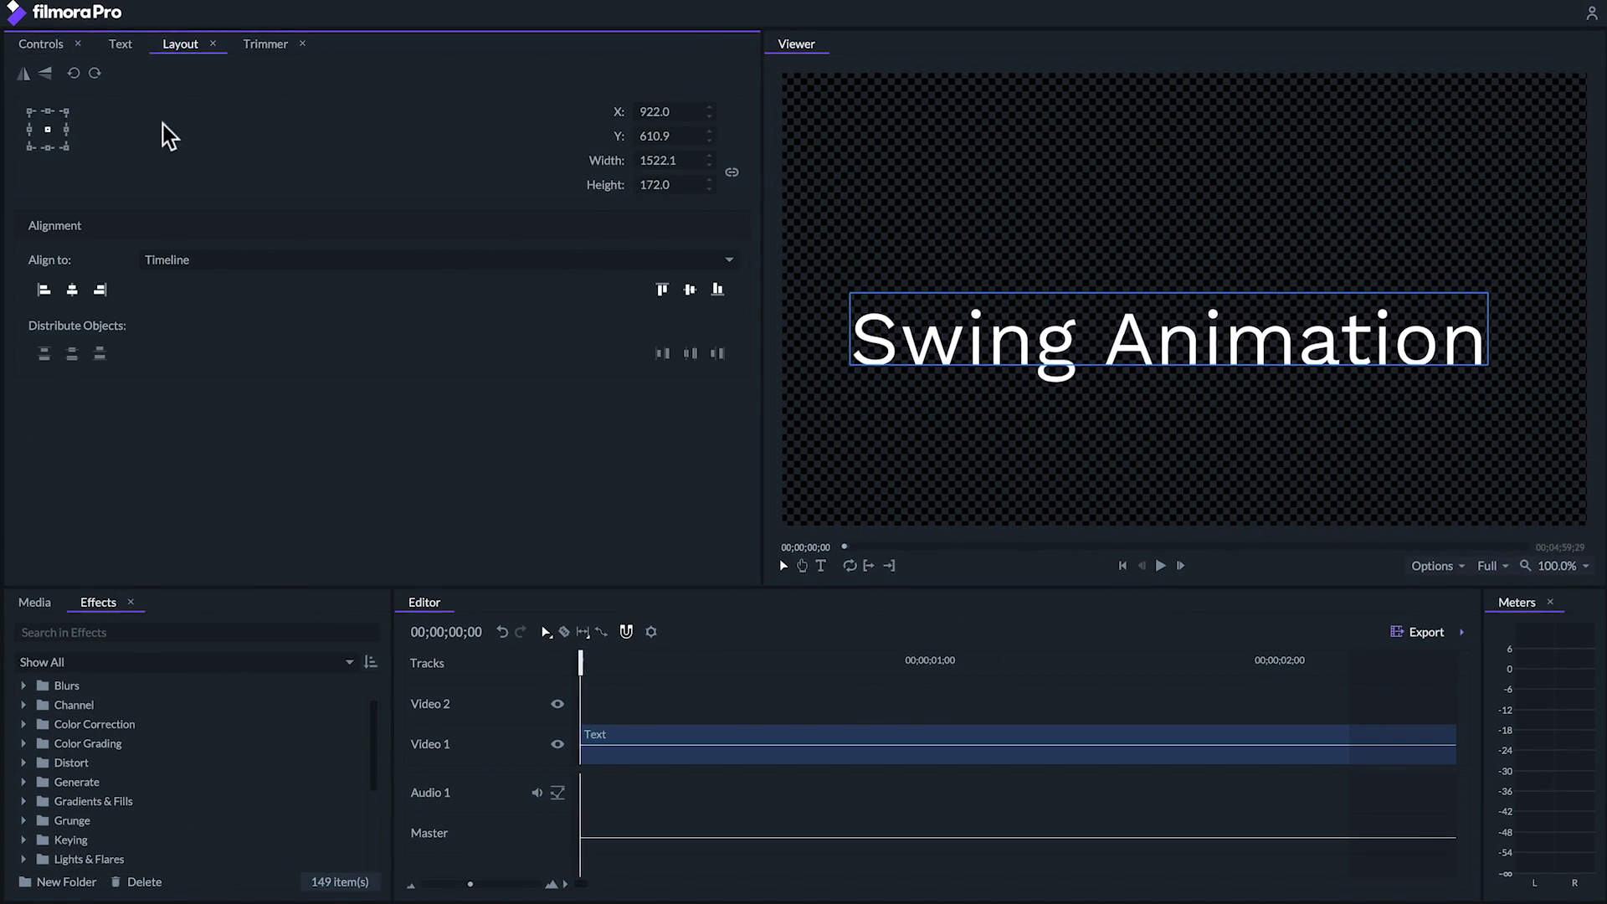
click(95, 295)
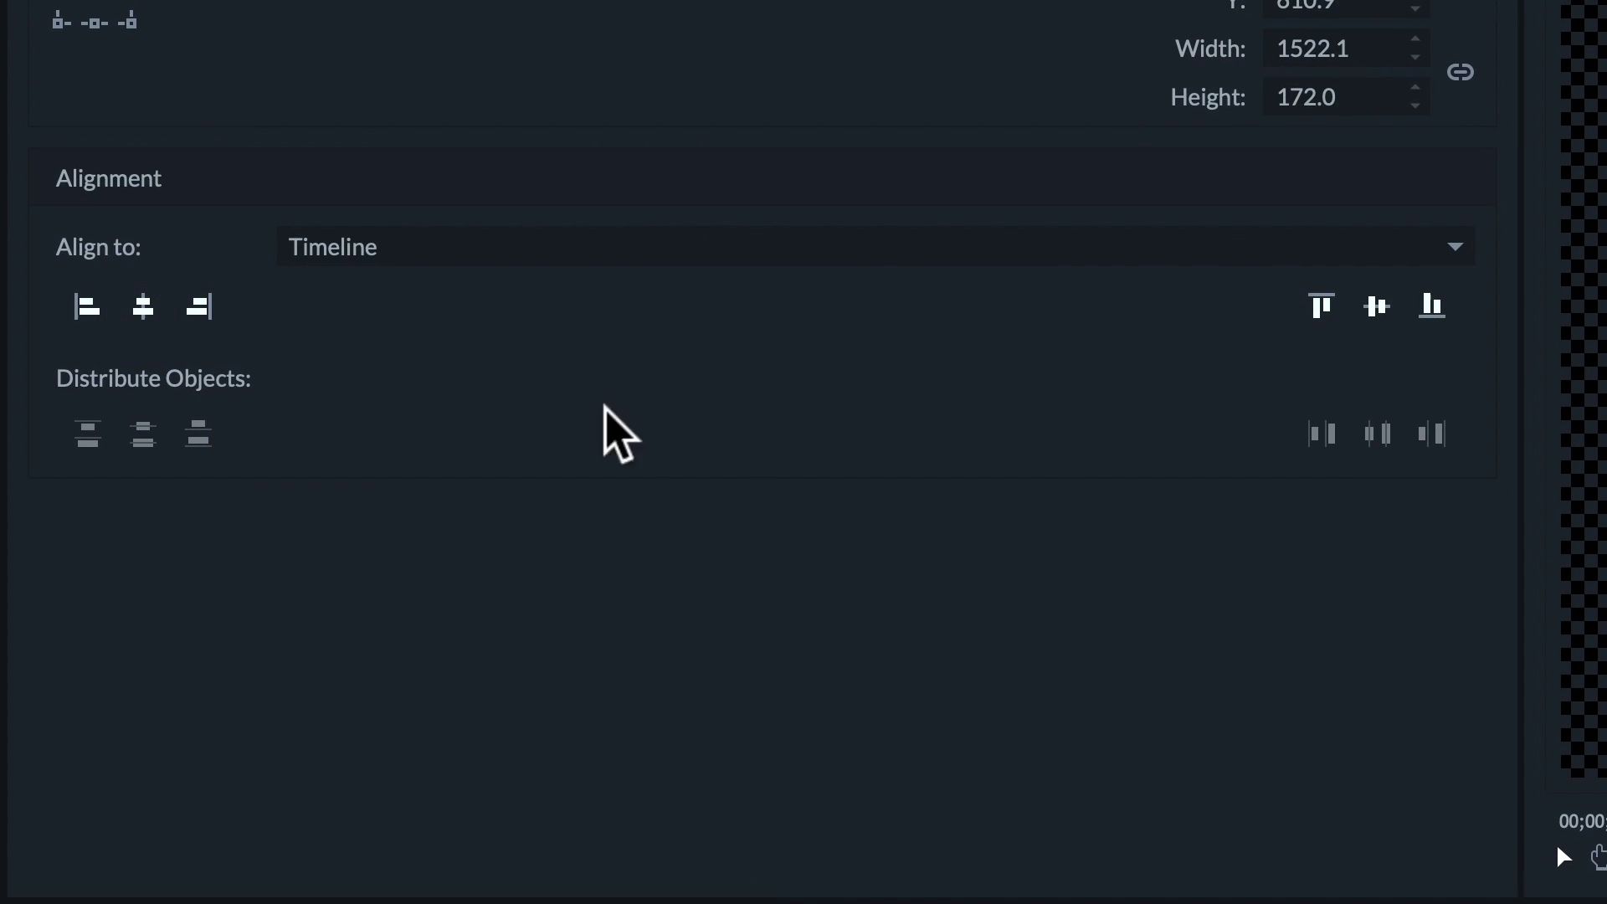
click(1379, 308)
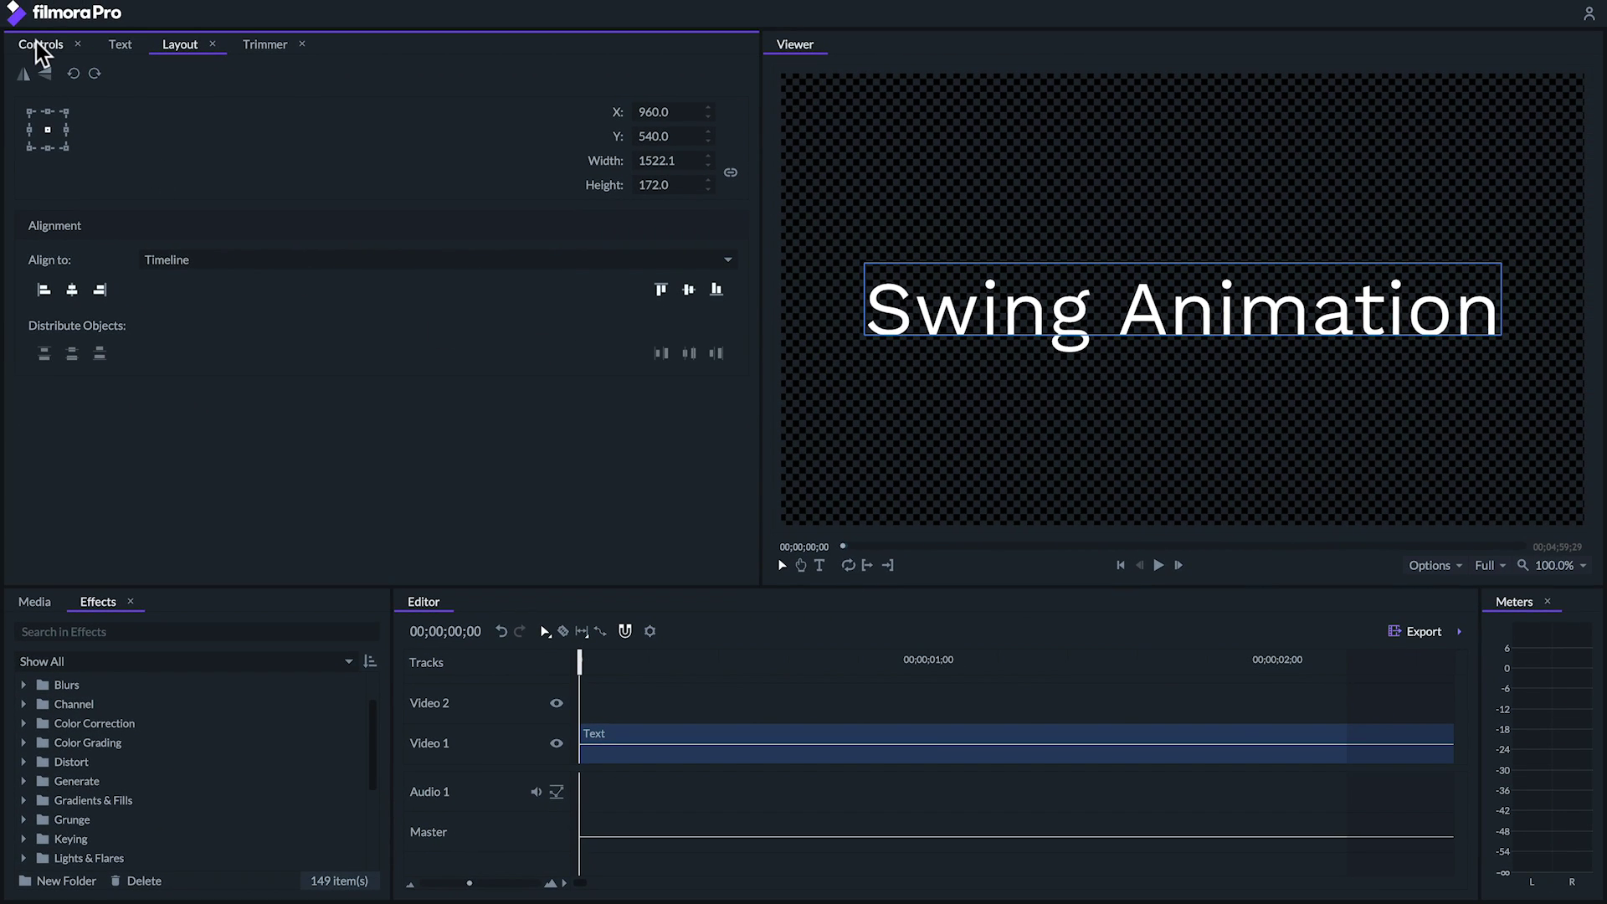
click(41, 48)
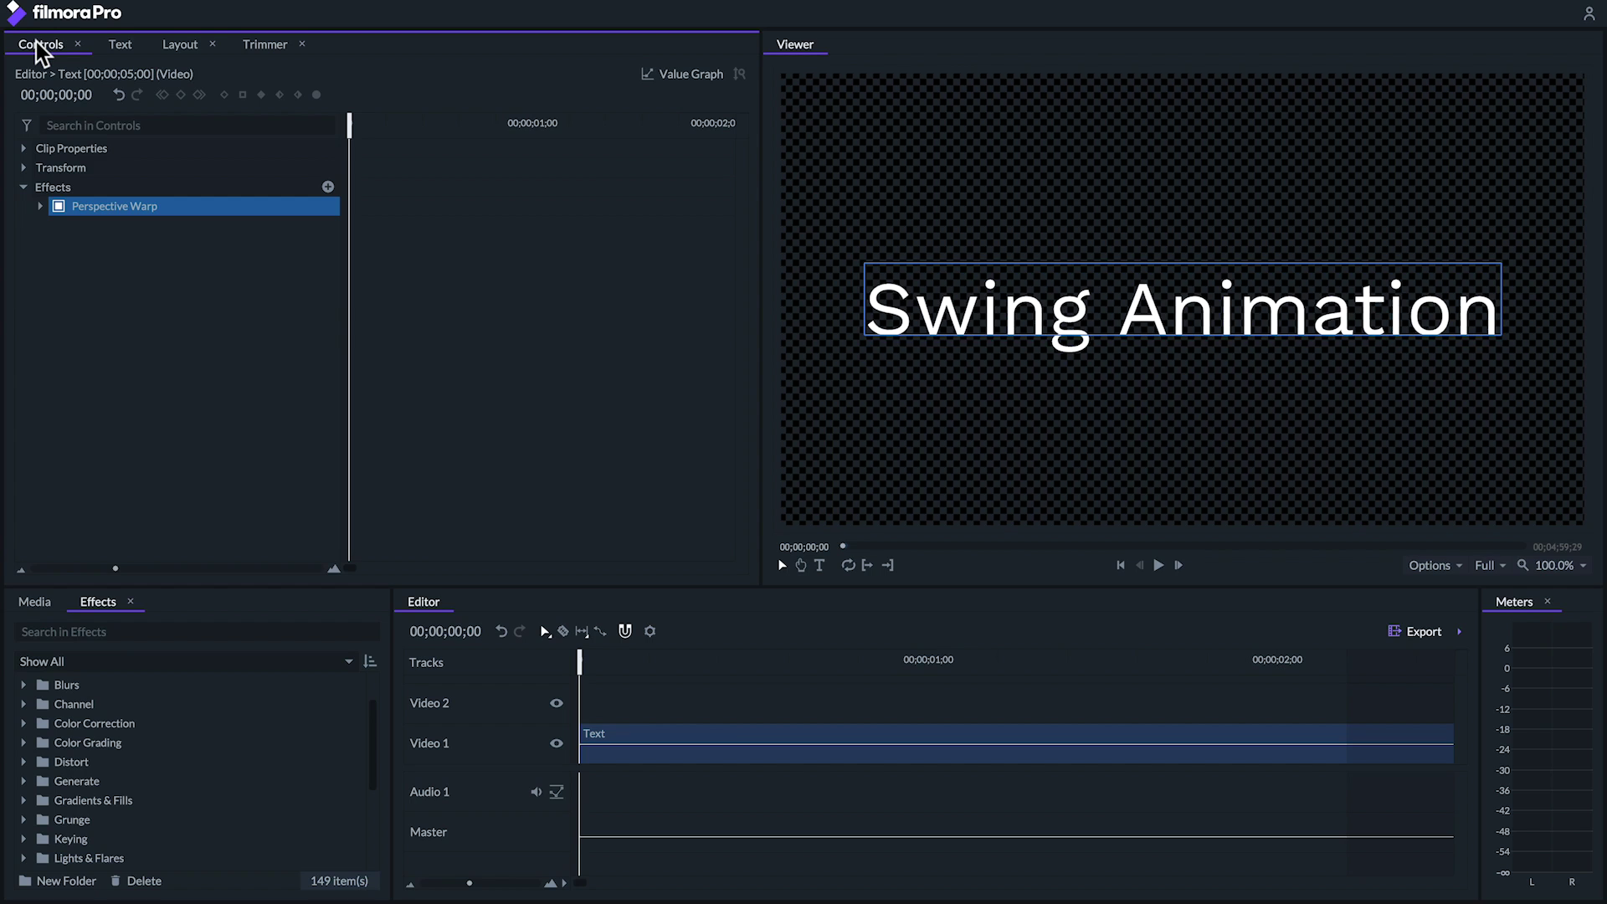
Step: Set the Perspective Warp's Wrap X to No and test the tilt and swing sliders
click(40, 207)
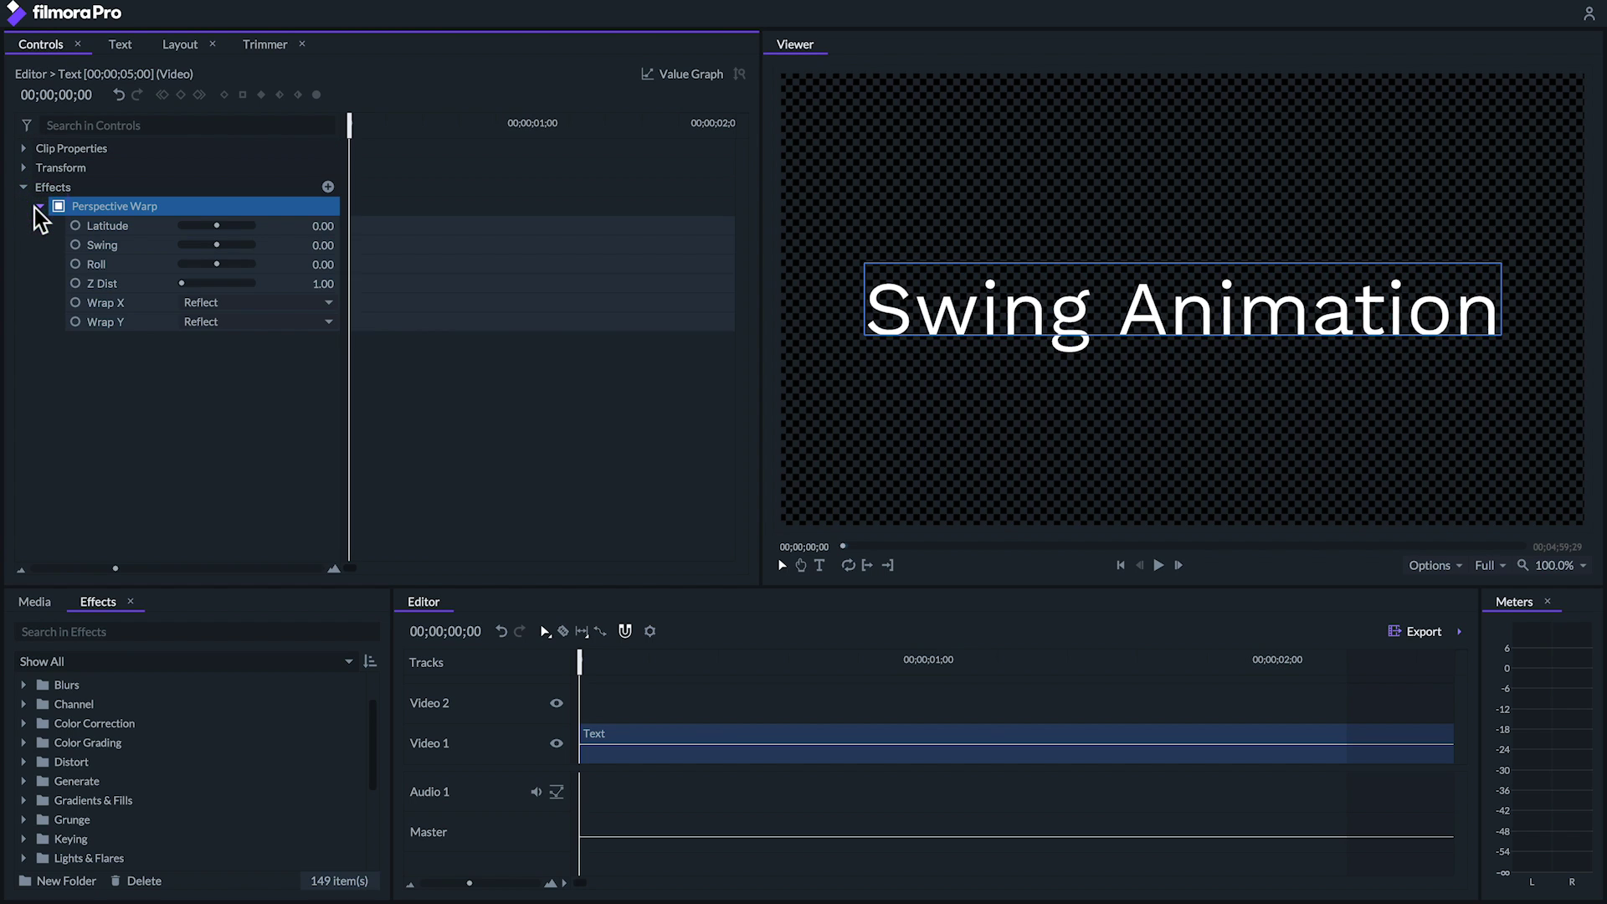
click(216, 305)
click(216, 306)
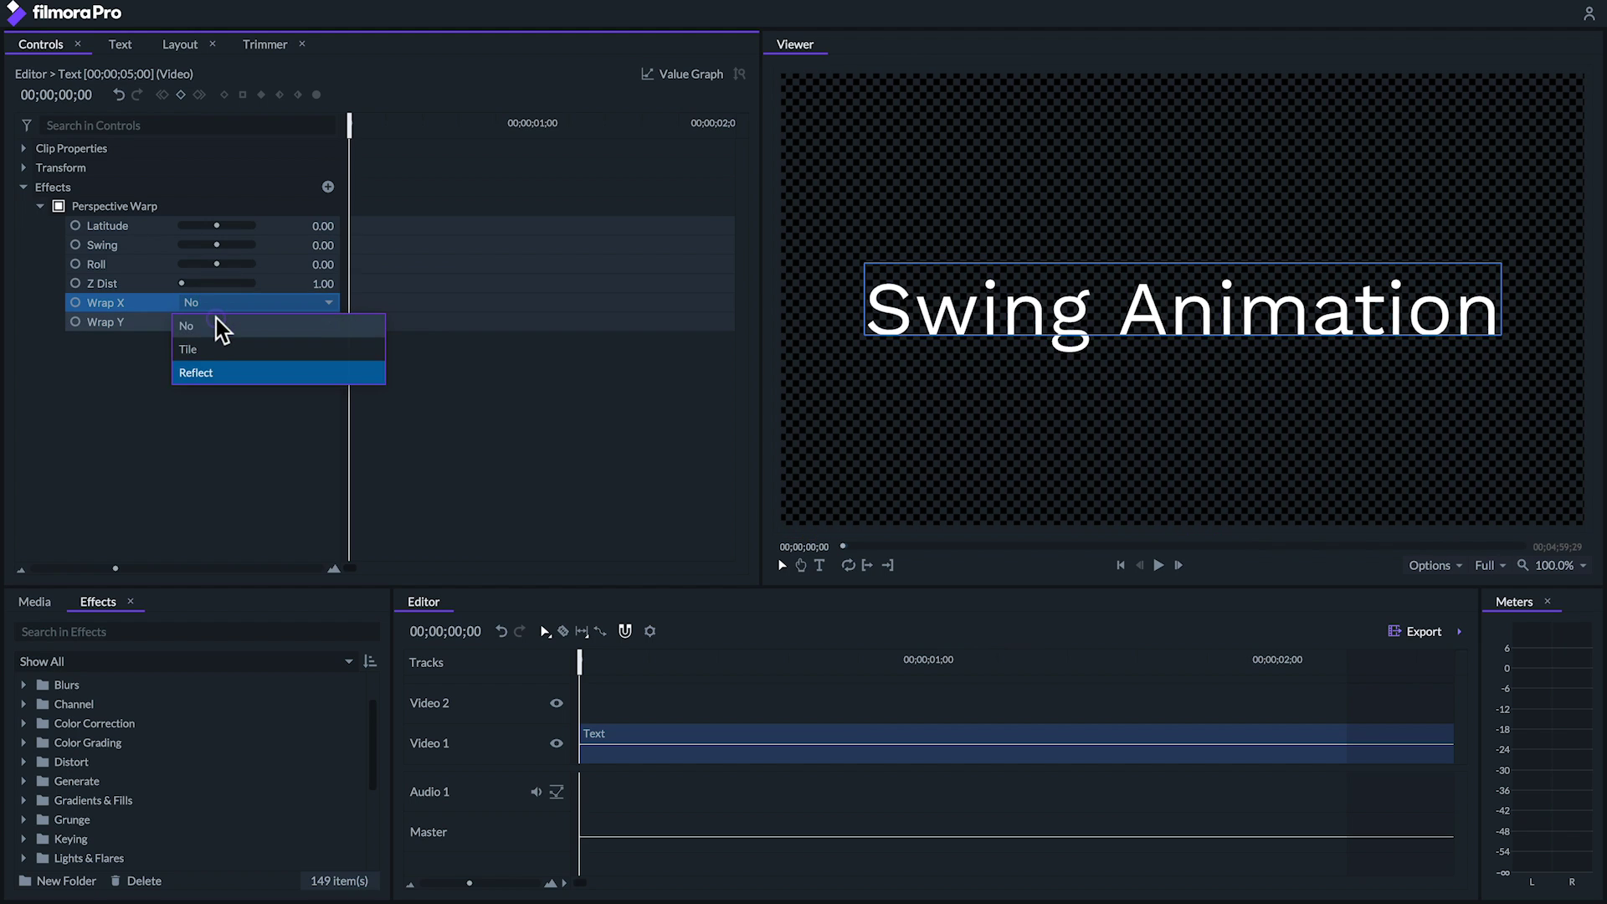
click(216, 327)
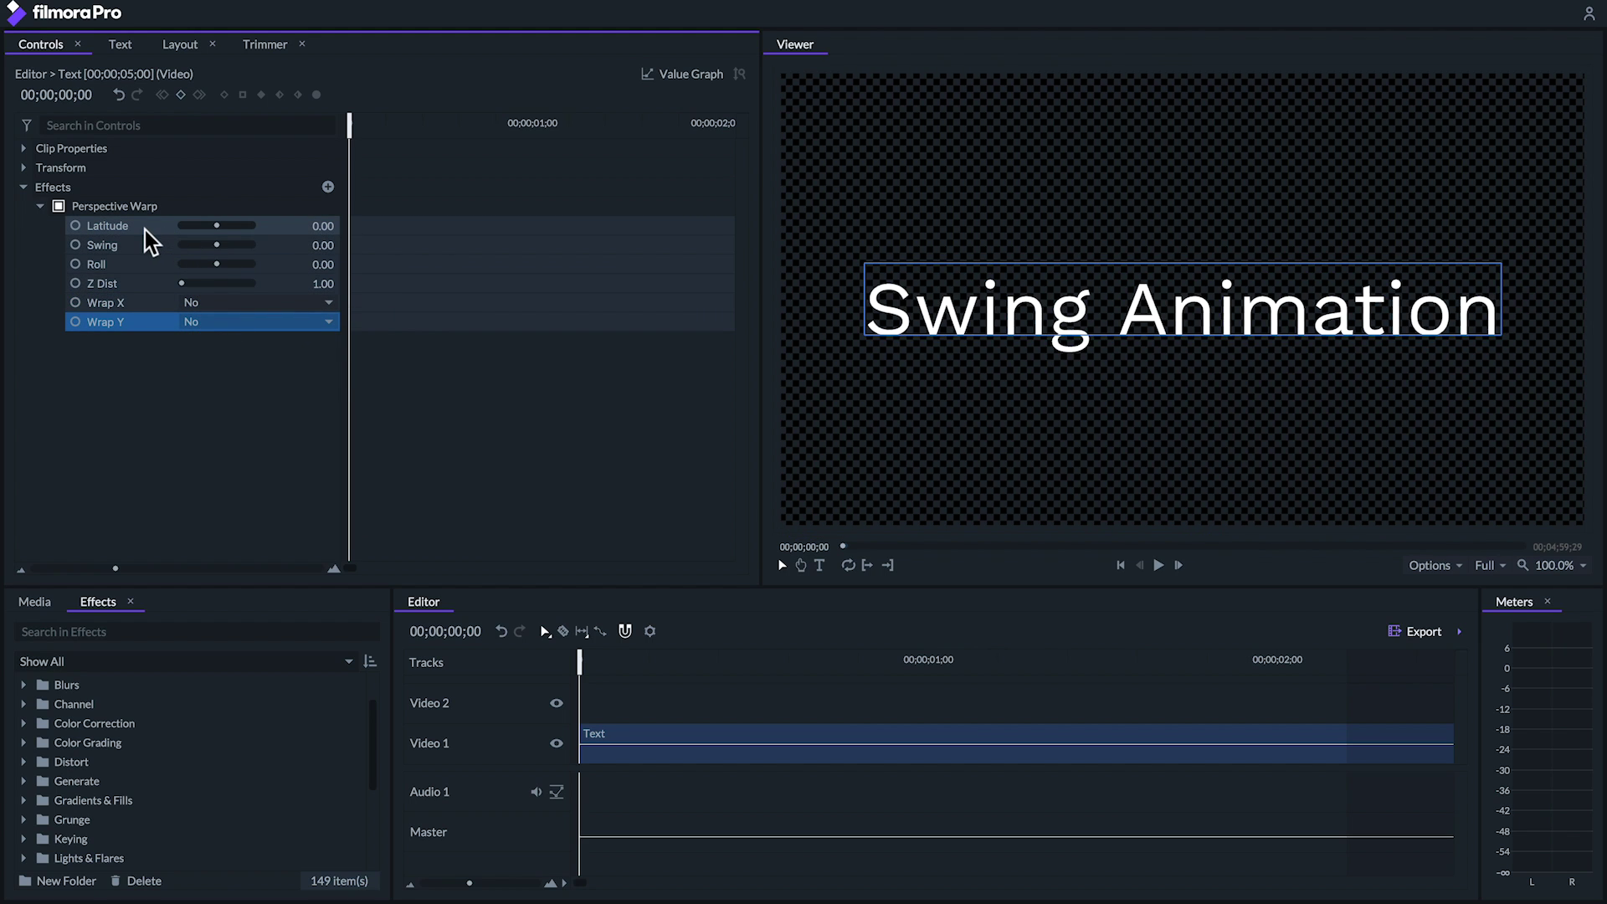
mouse_move(217, 226)
mouse_down()
mouse_move(239, 227)
mouse_move(181, 285)
mouse_move(212, 266)
mouse_move(217, 226)
mouse_up()
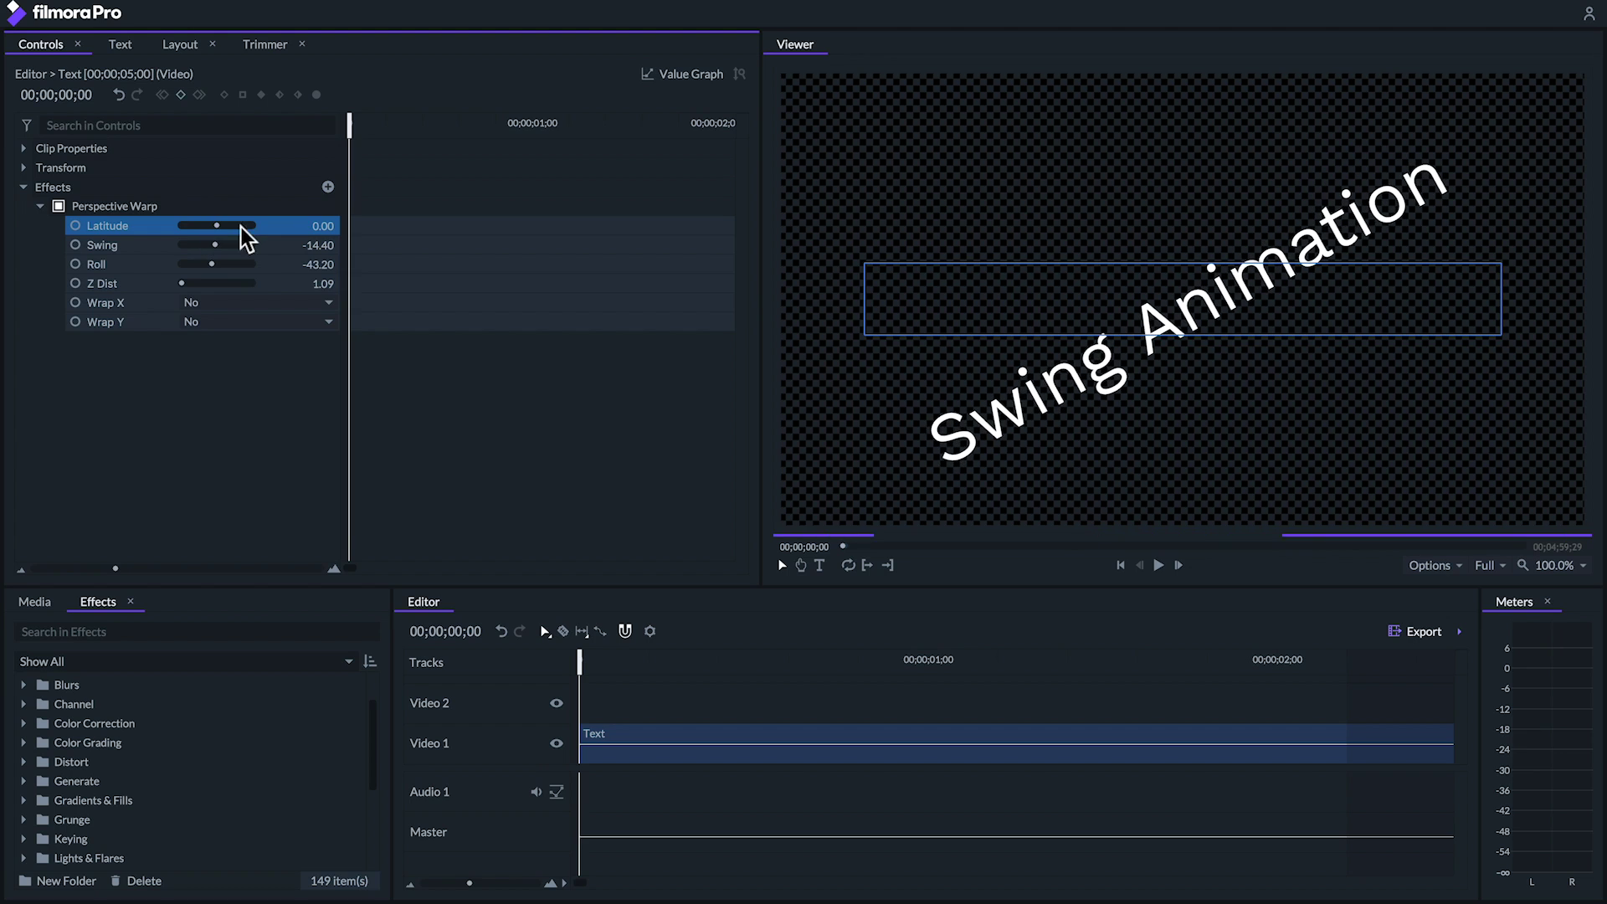
Step: Reset Perspective Warp to defaults, keep Wrap X at No, and flatten the text at Latitude -89
right_click(173, 206)
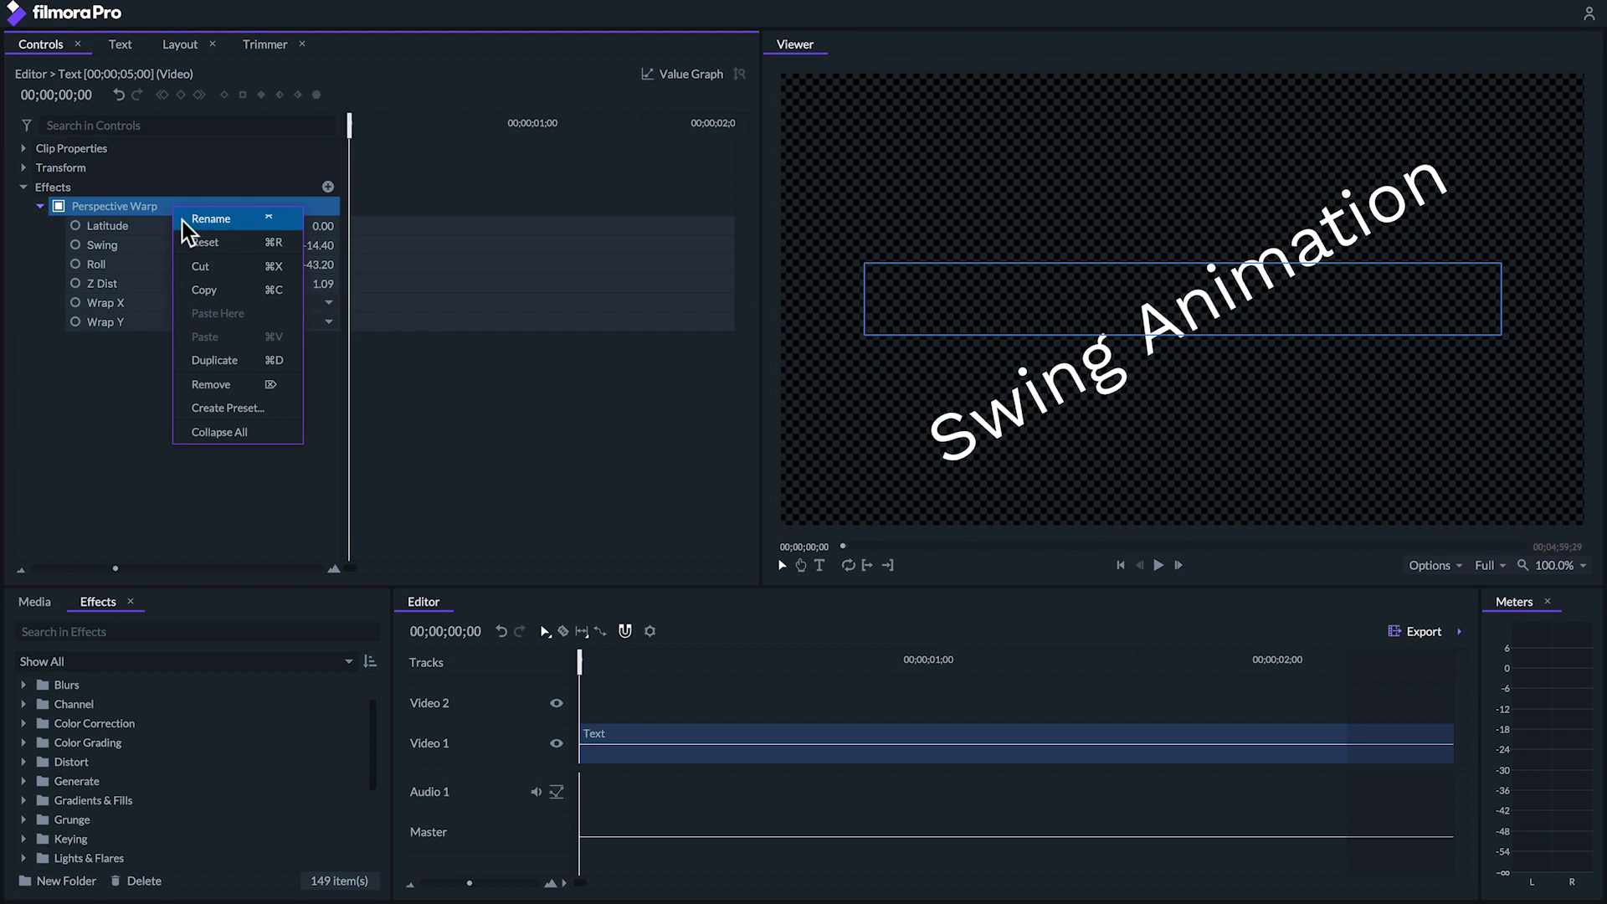
click(186, 241)
click(247, 325)
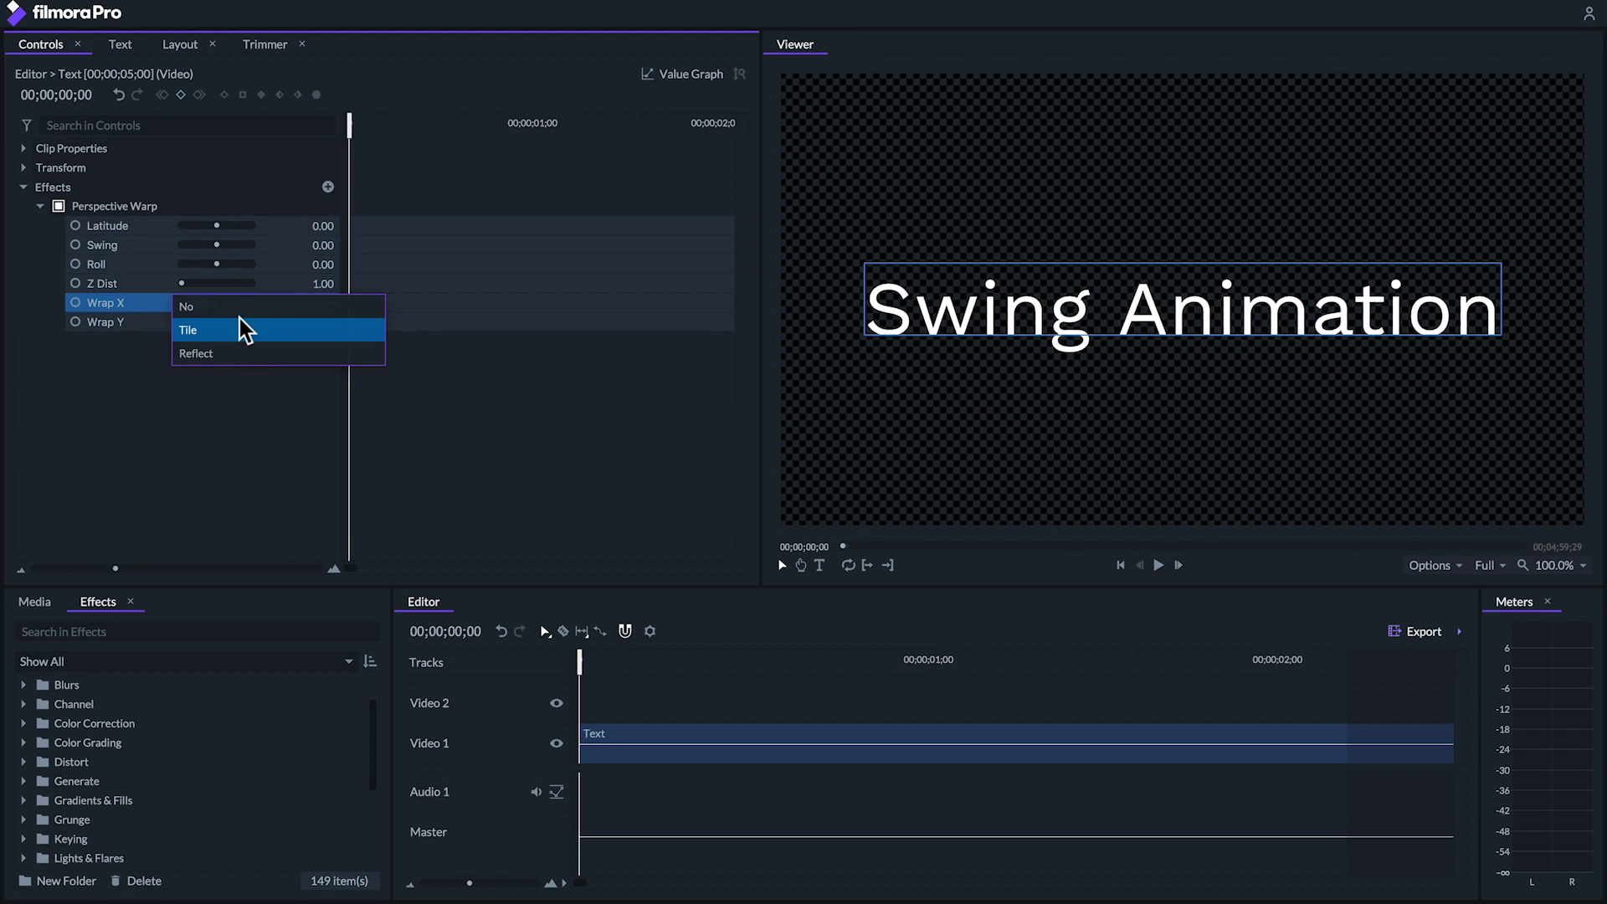
click(243, 327)
click(234, 332)
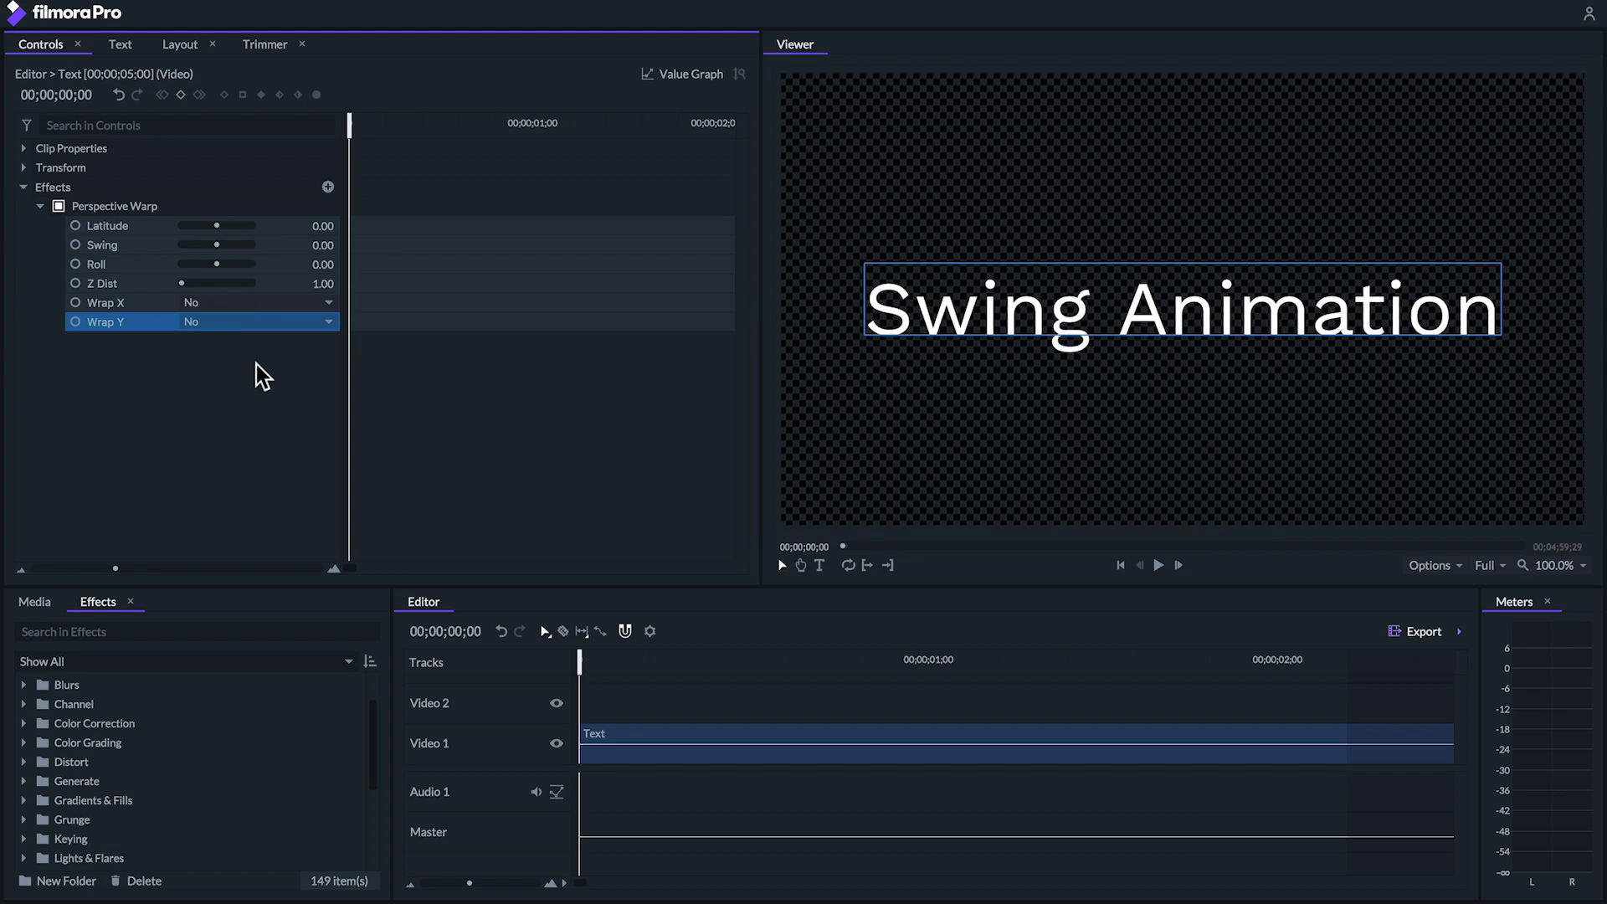
click(125, 225)
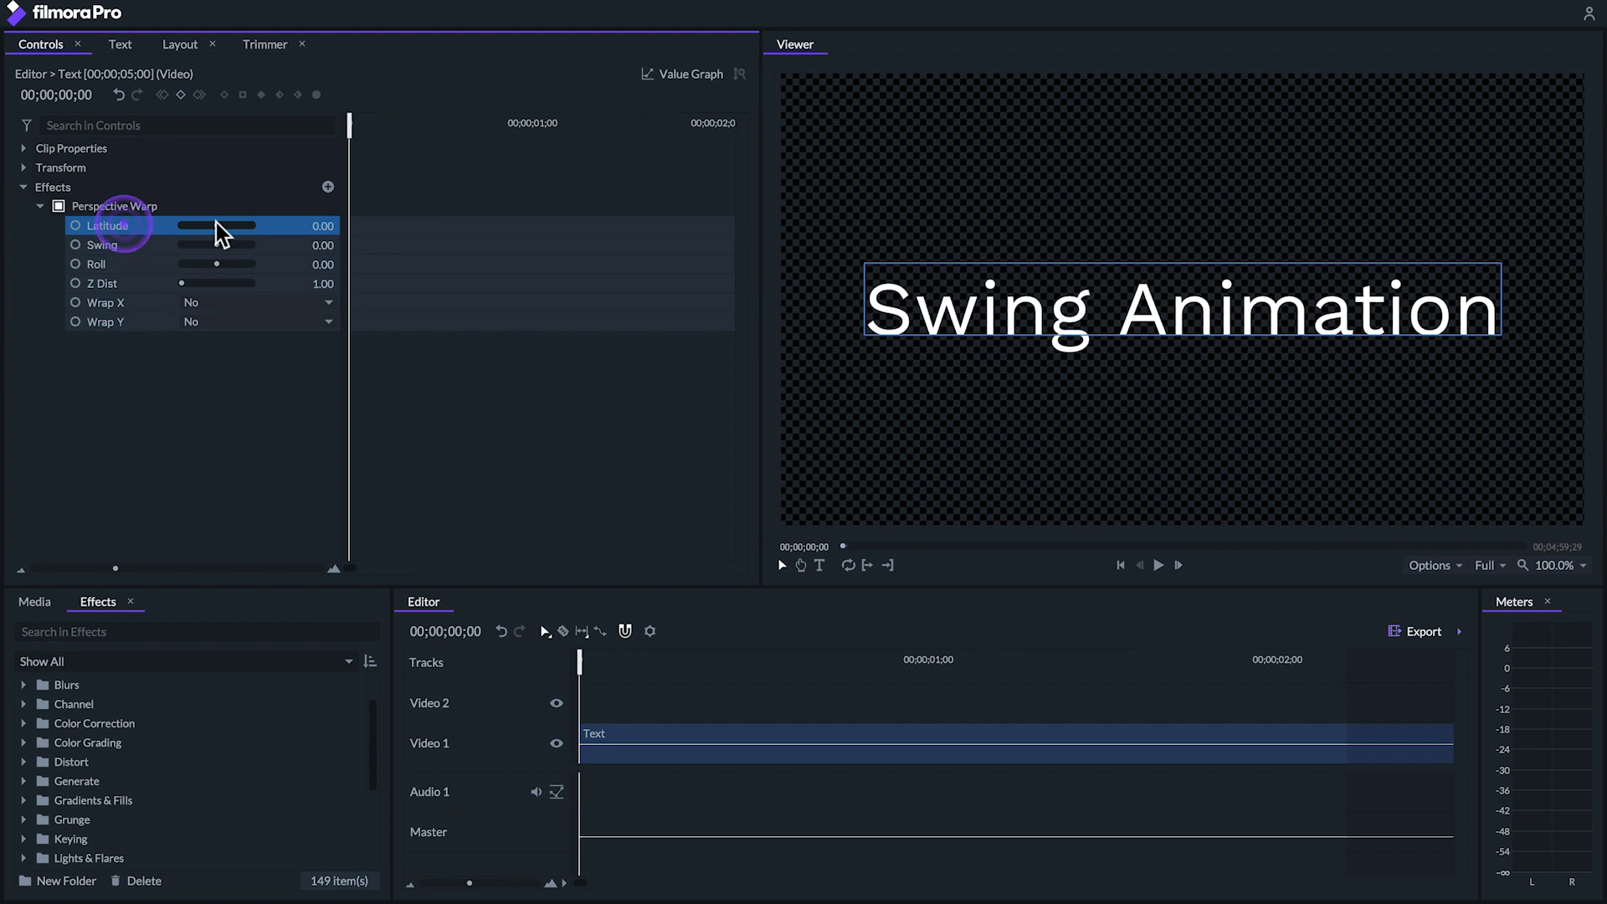
mouse_move(204, 226)
mouse_down()
mouse_move(178, 234)
mouse_move(241, 226)
mouse_move(168, 224)
mouse_up()
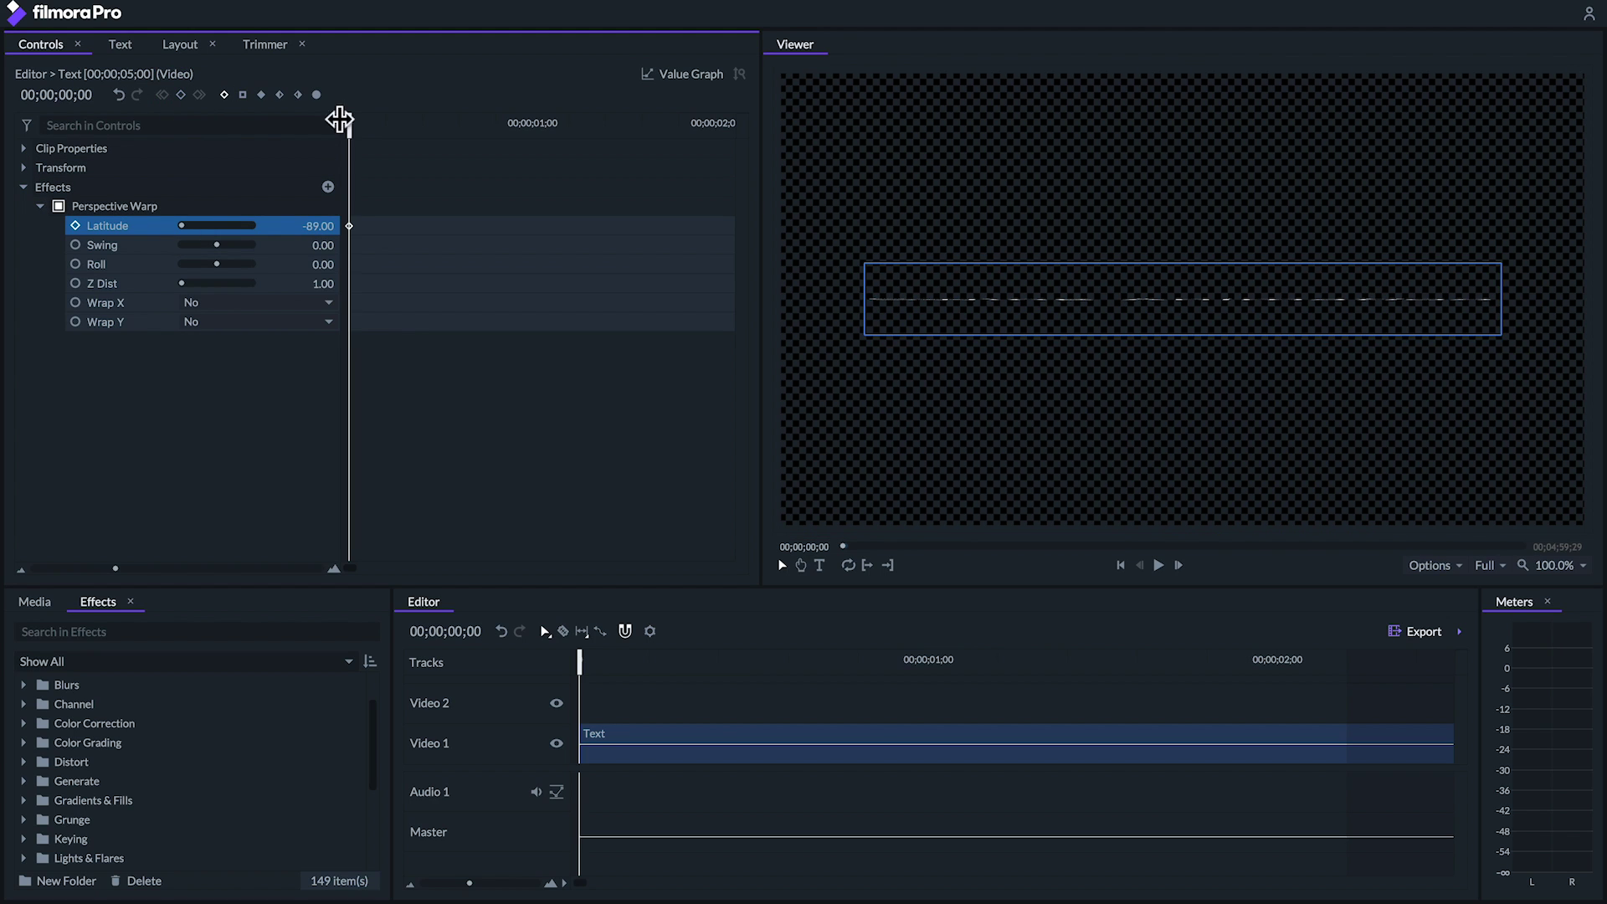
Step: Keyframe Latitude at 40.94 on frame 10, -19.58 on frame 18 and 0 on frame 24
drag(344, 124, 418, 142)
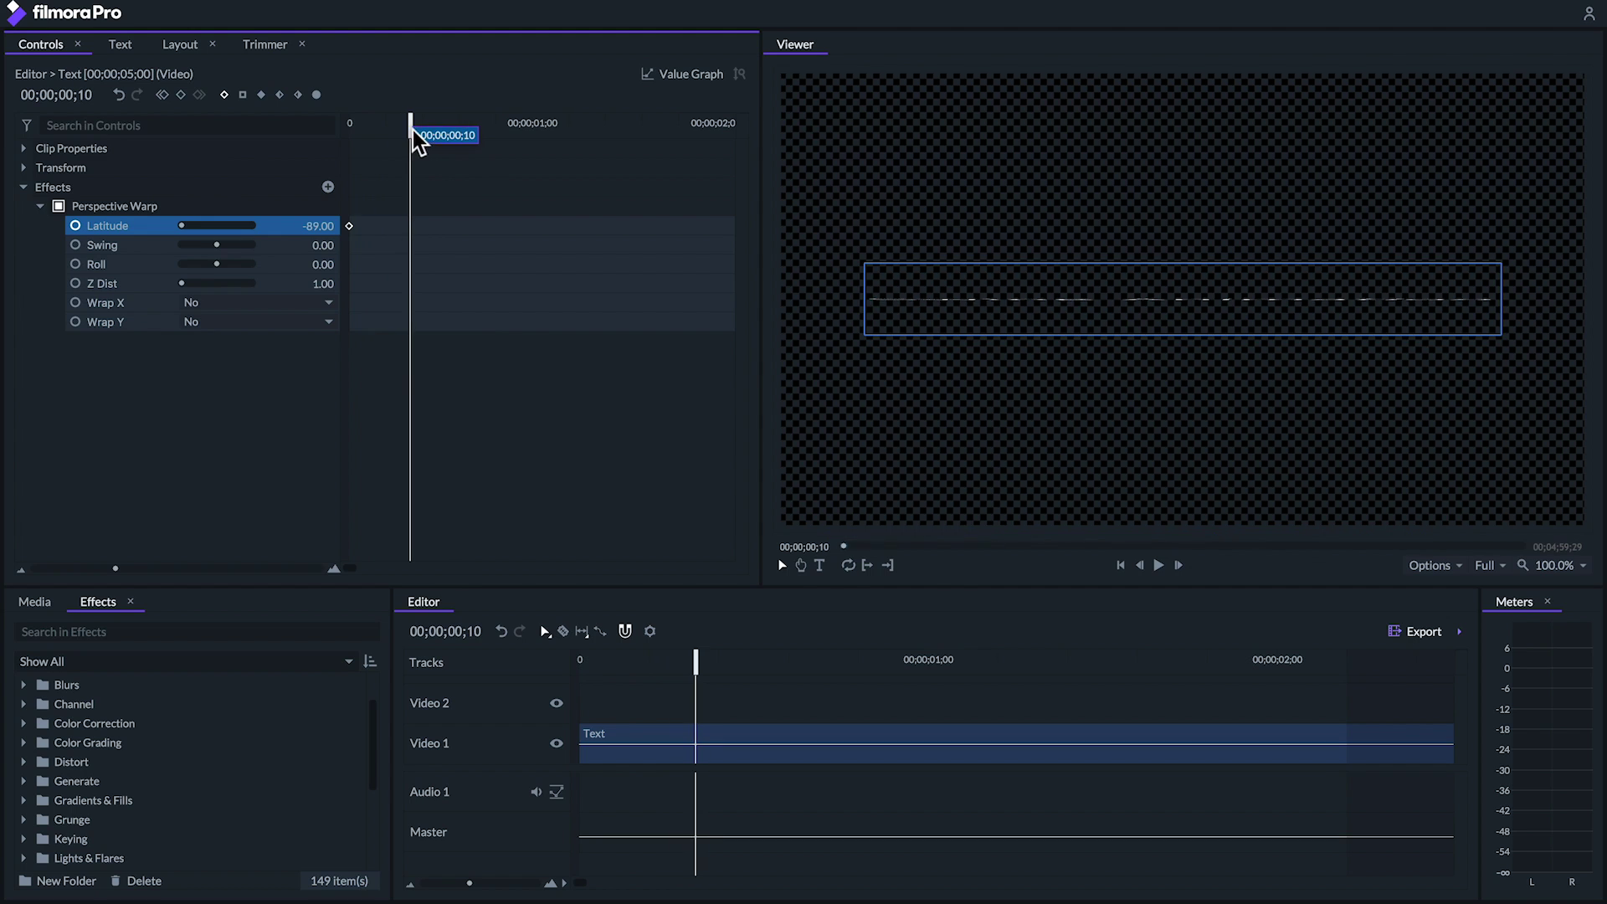
drag(178, 227, 231, 227)
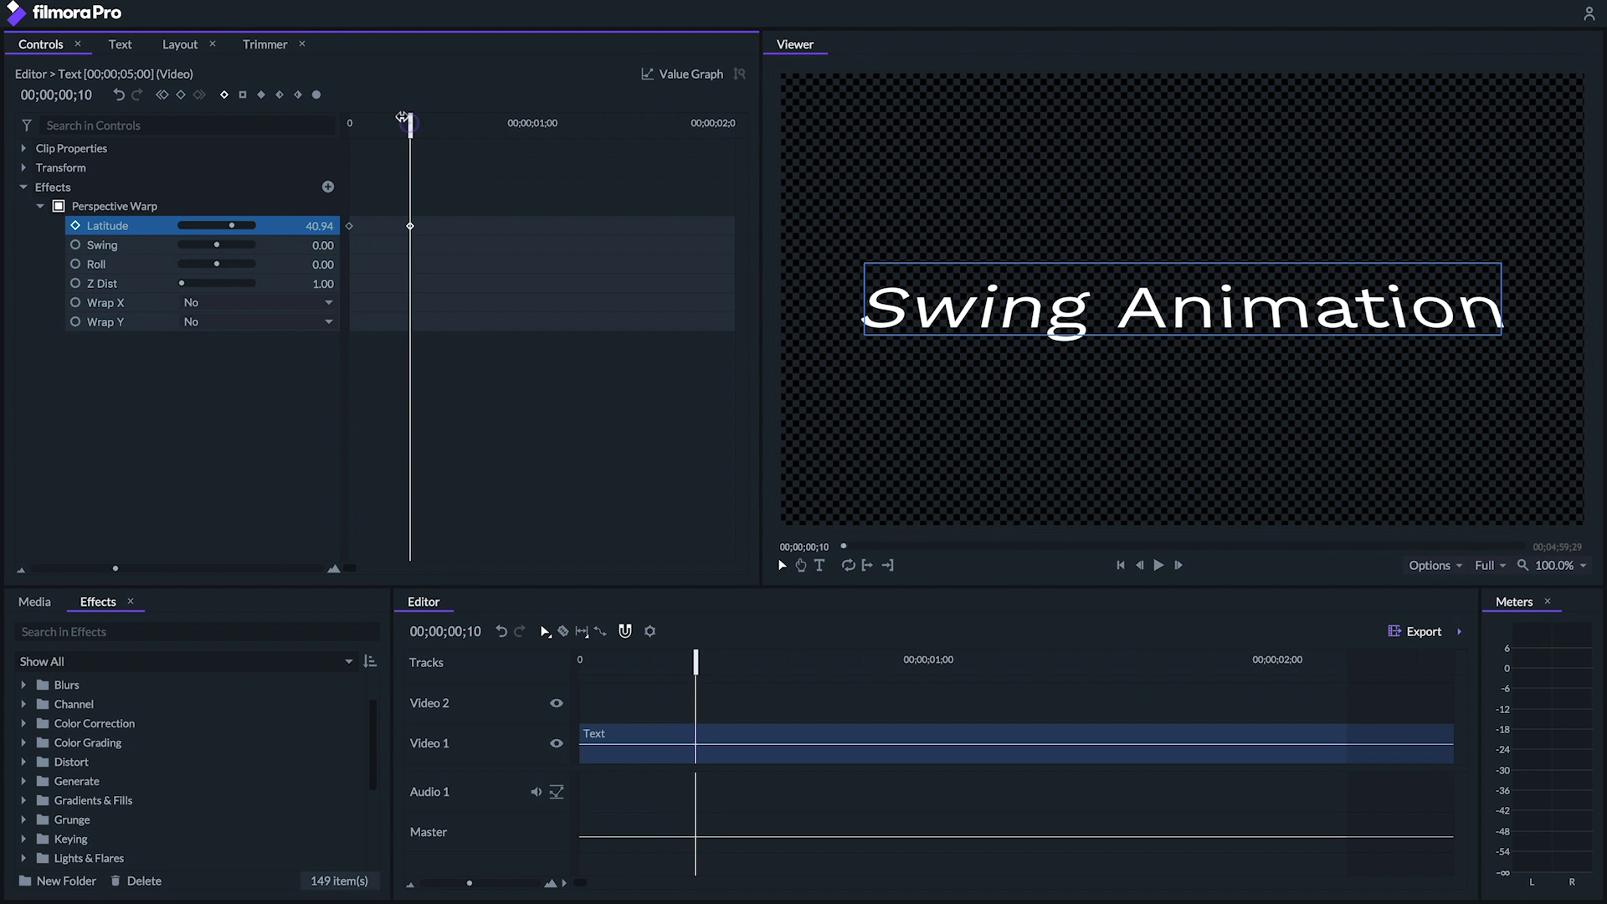
drag(403, 117, 450, 118)
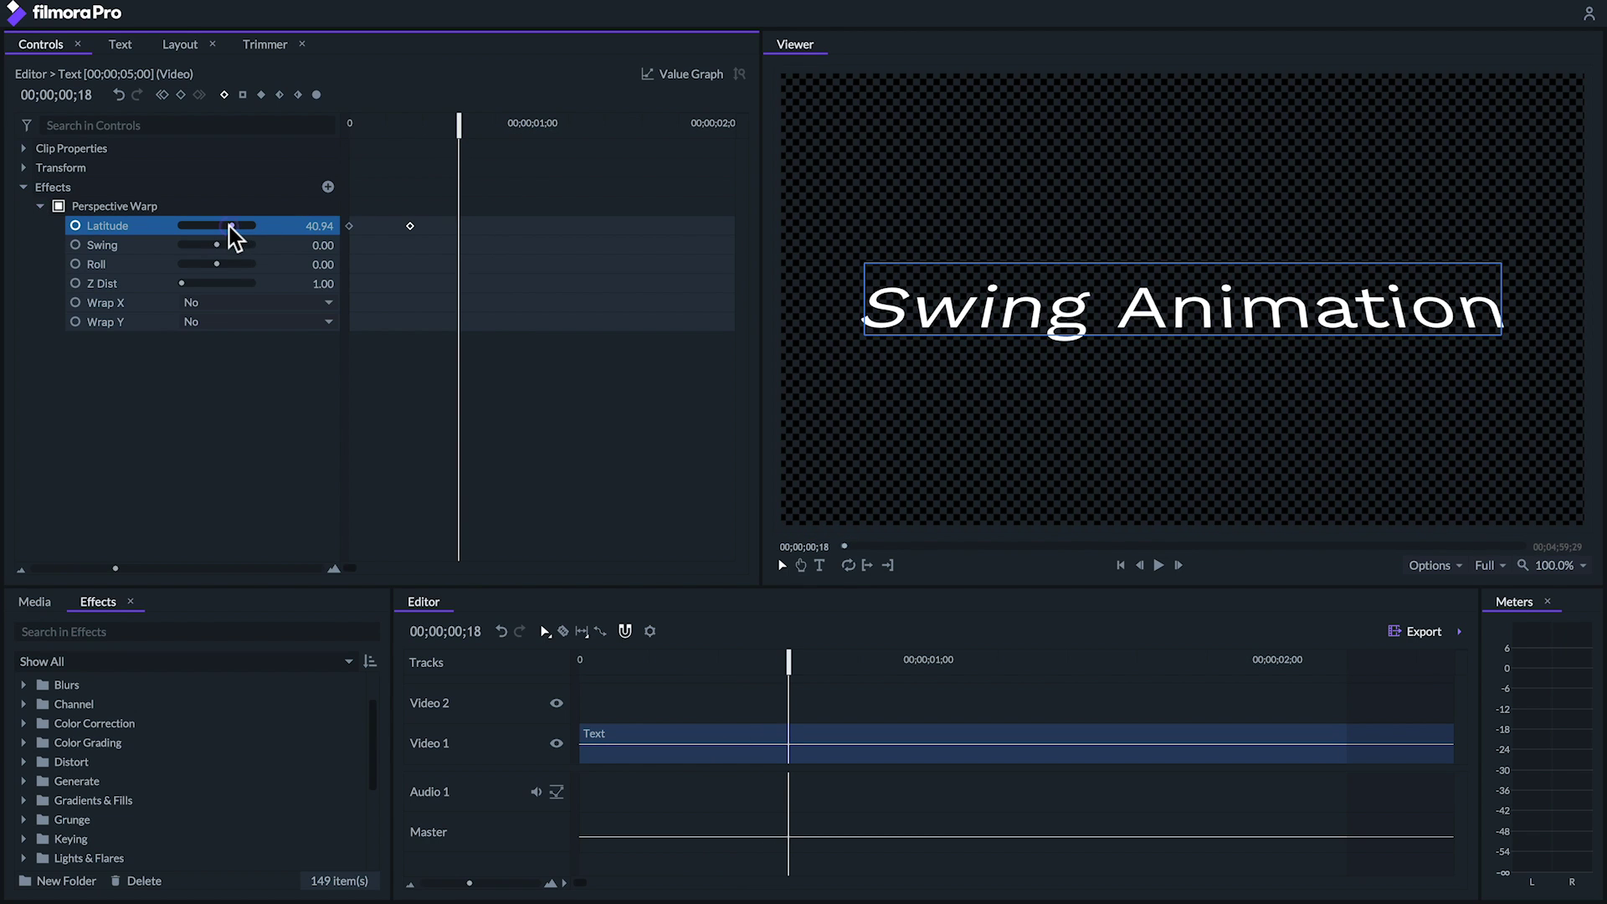
drag(234, 239, 214, 239)
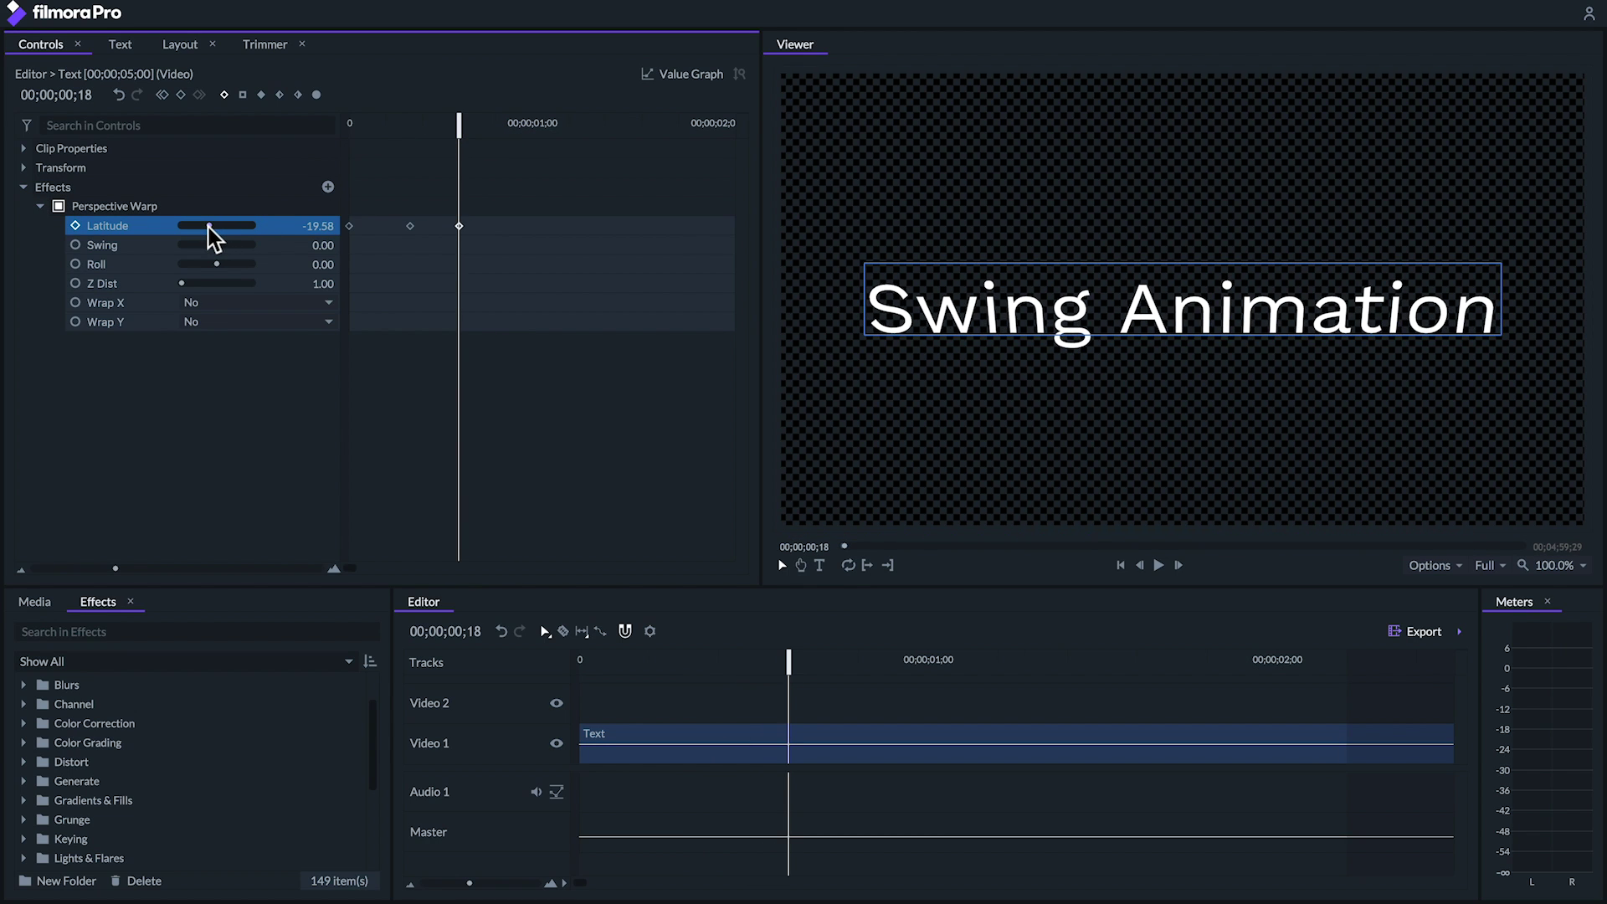
drag(453, 124, 496, 124)
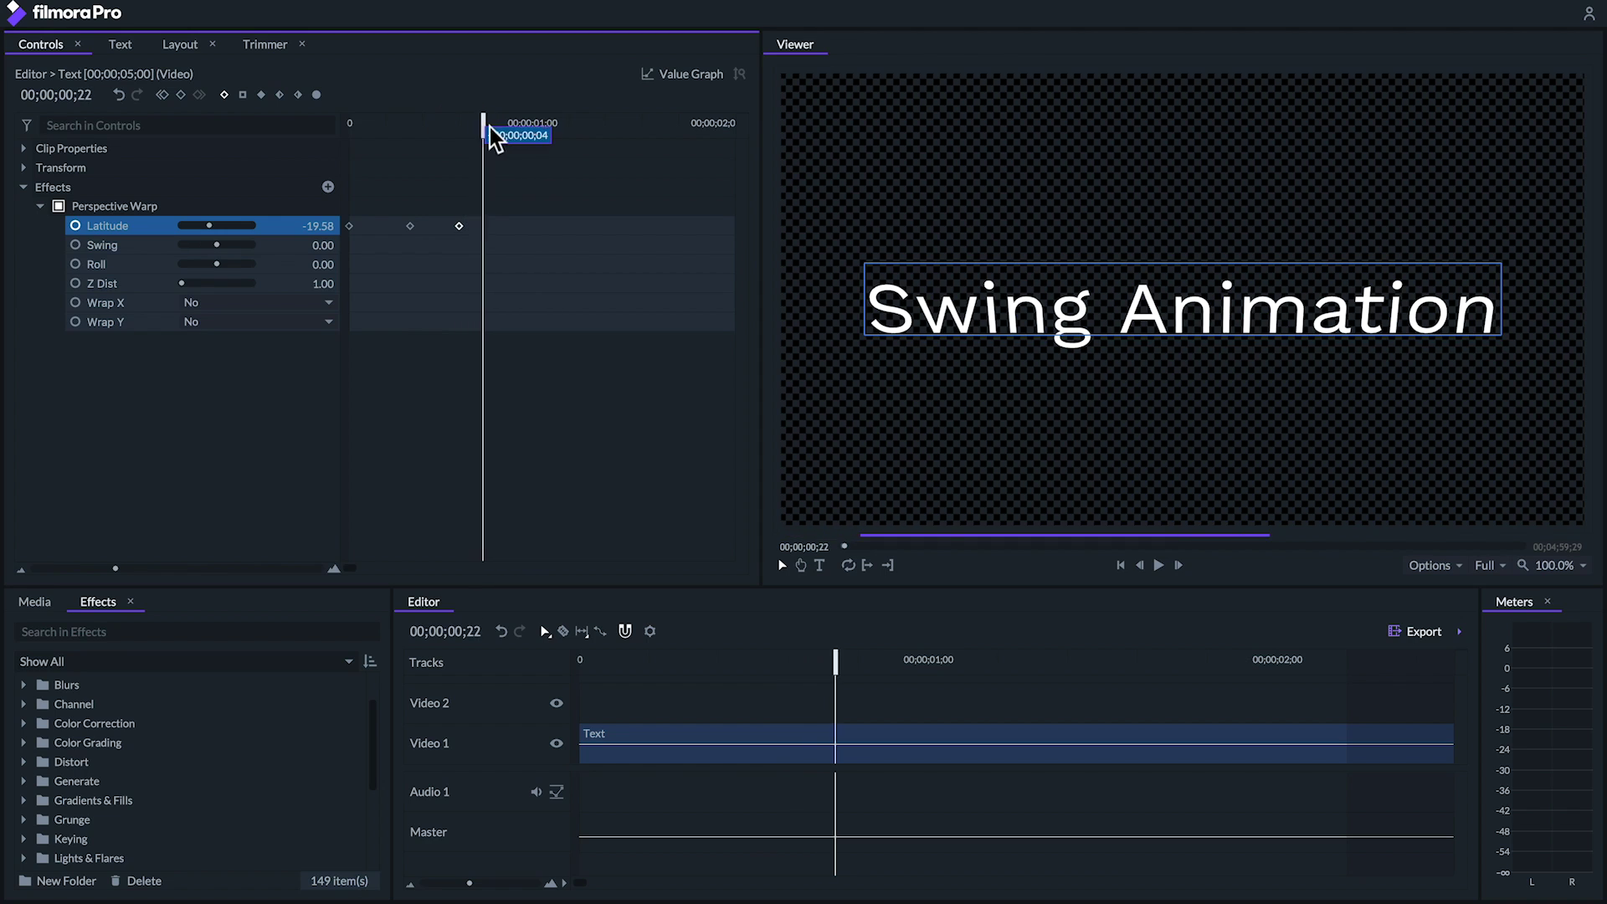
click(409, 226)
key(Delete)
text(0)
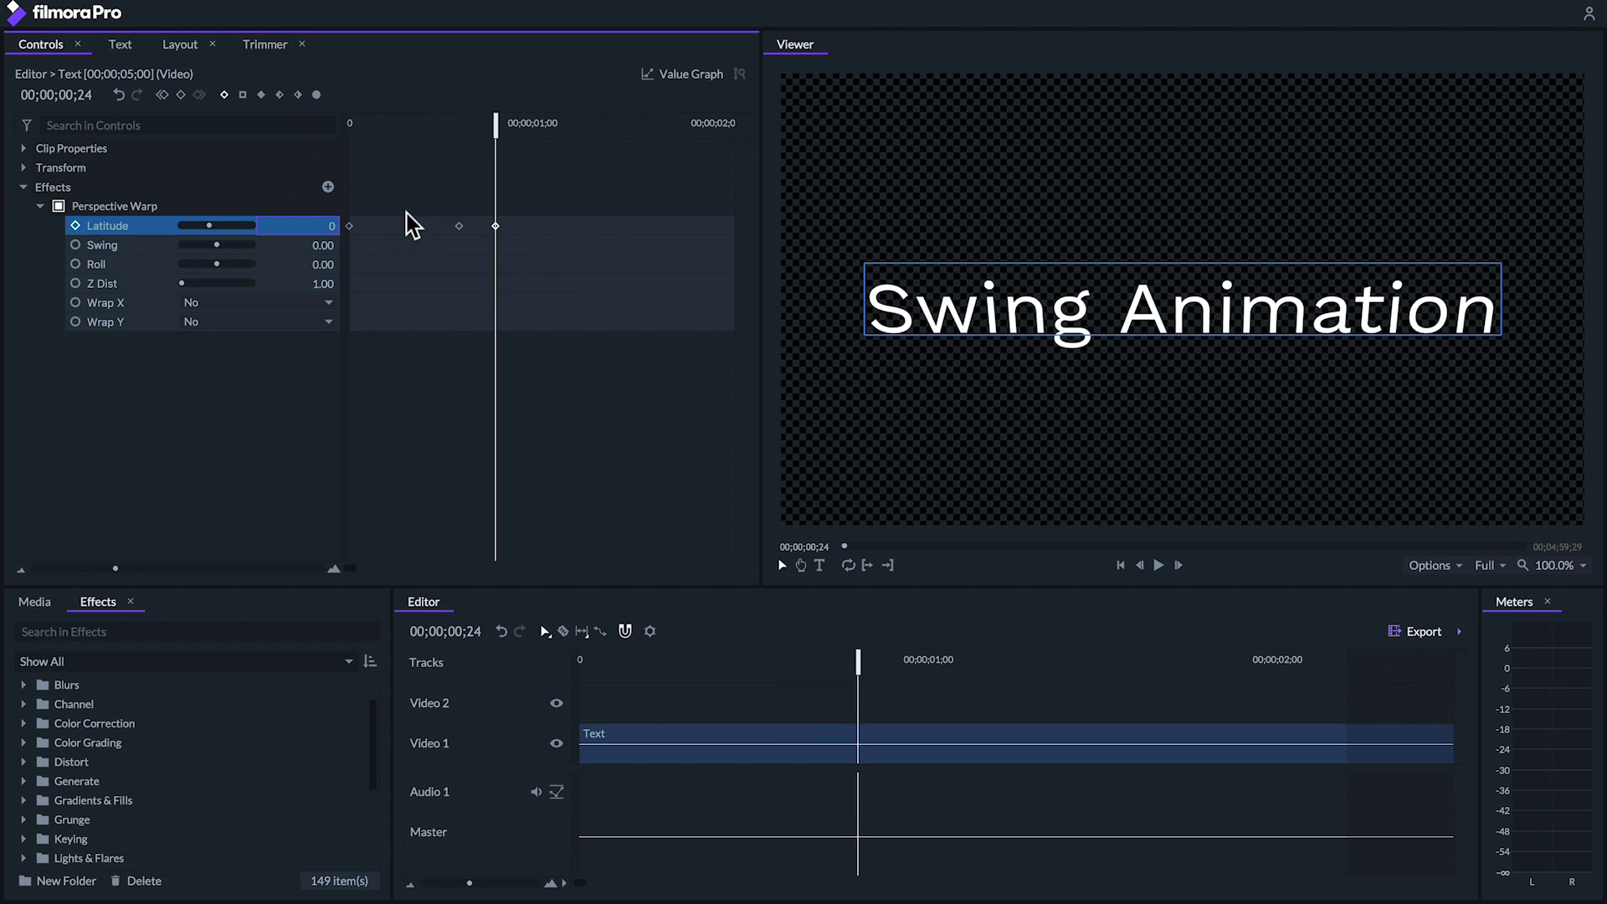
key(Return)
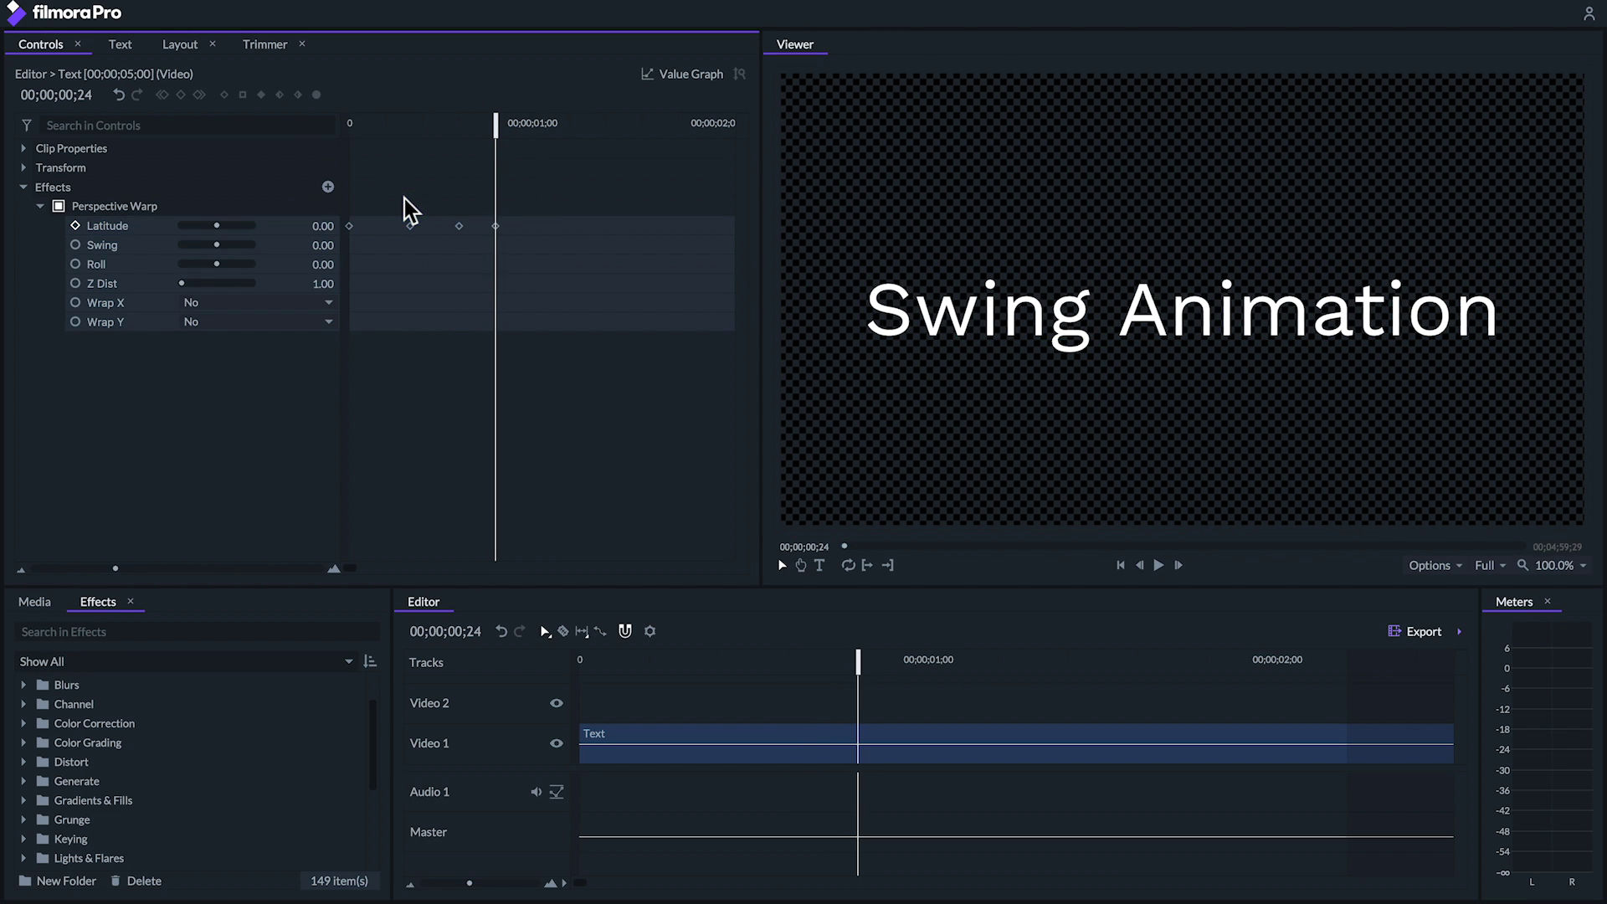
Step: Apply Smooth In easing to the two middle Latitude keyframes and play the swing from the start
click(496, 226)
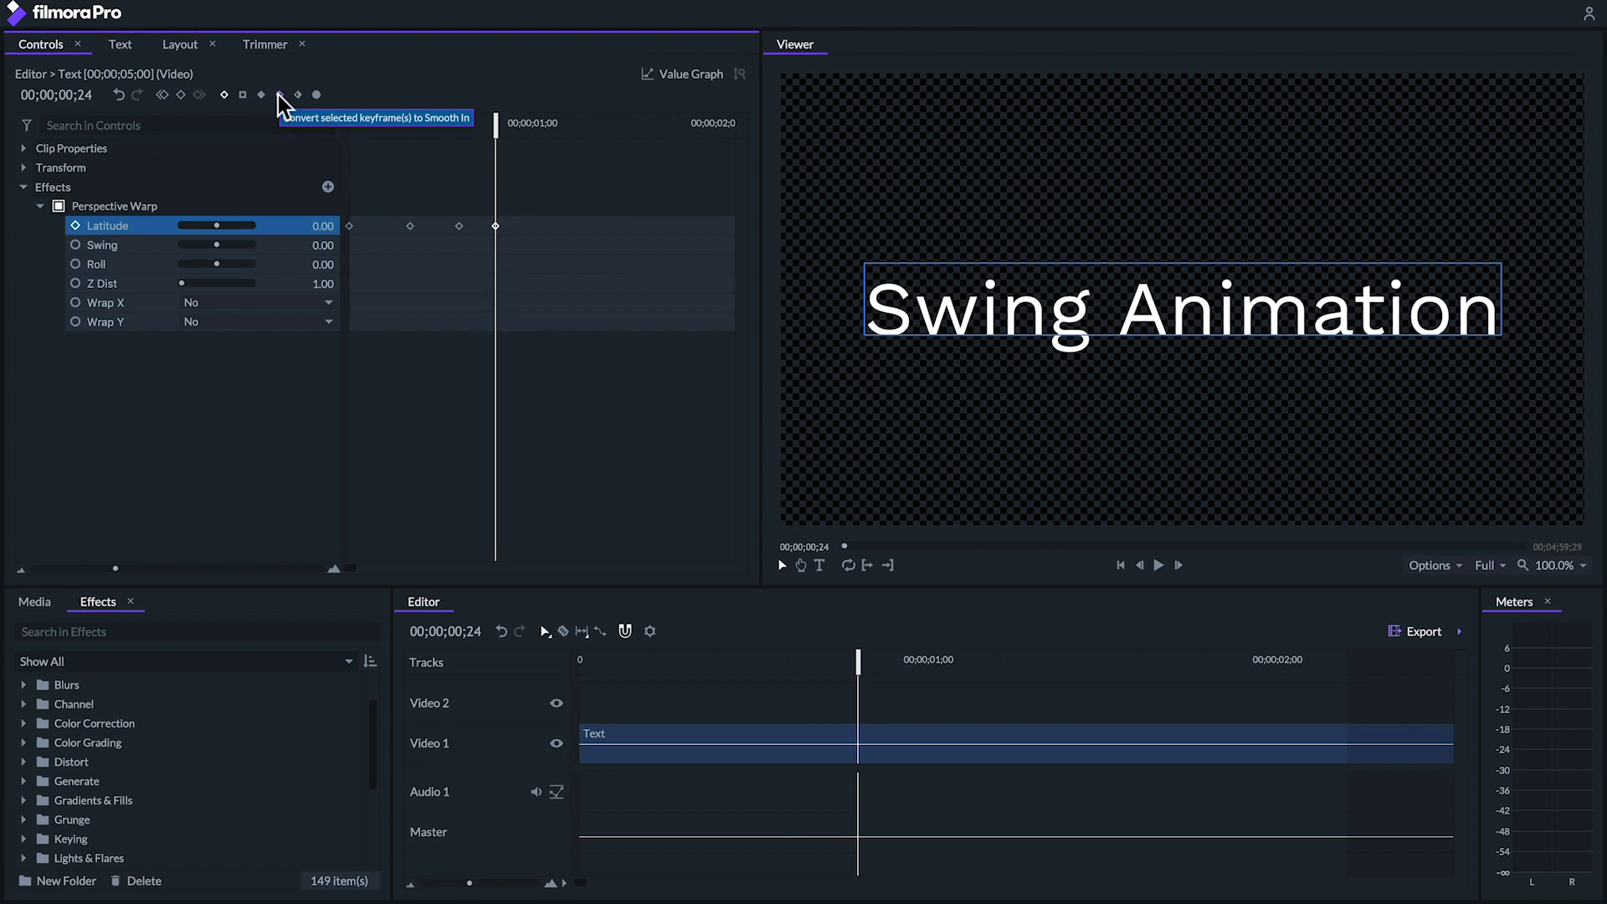
click(459, 226)
drag(453, 222, 400, 232)
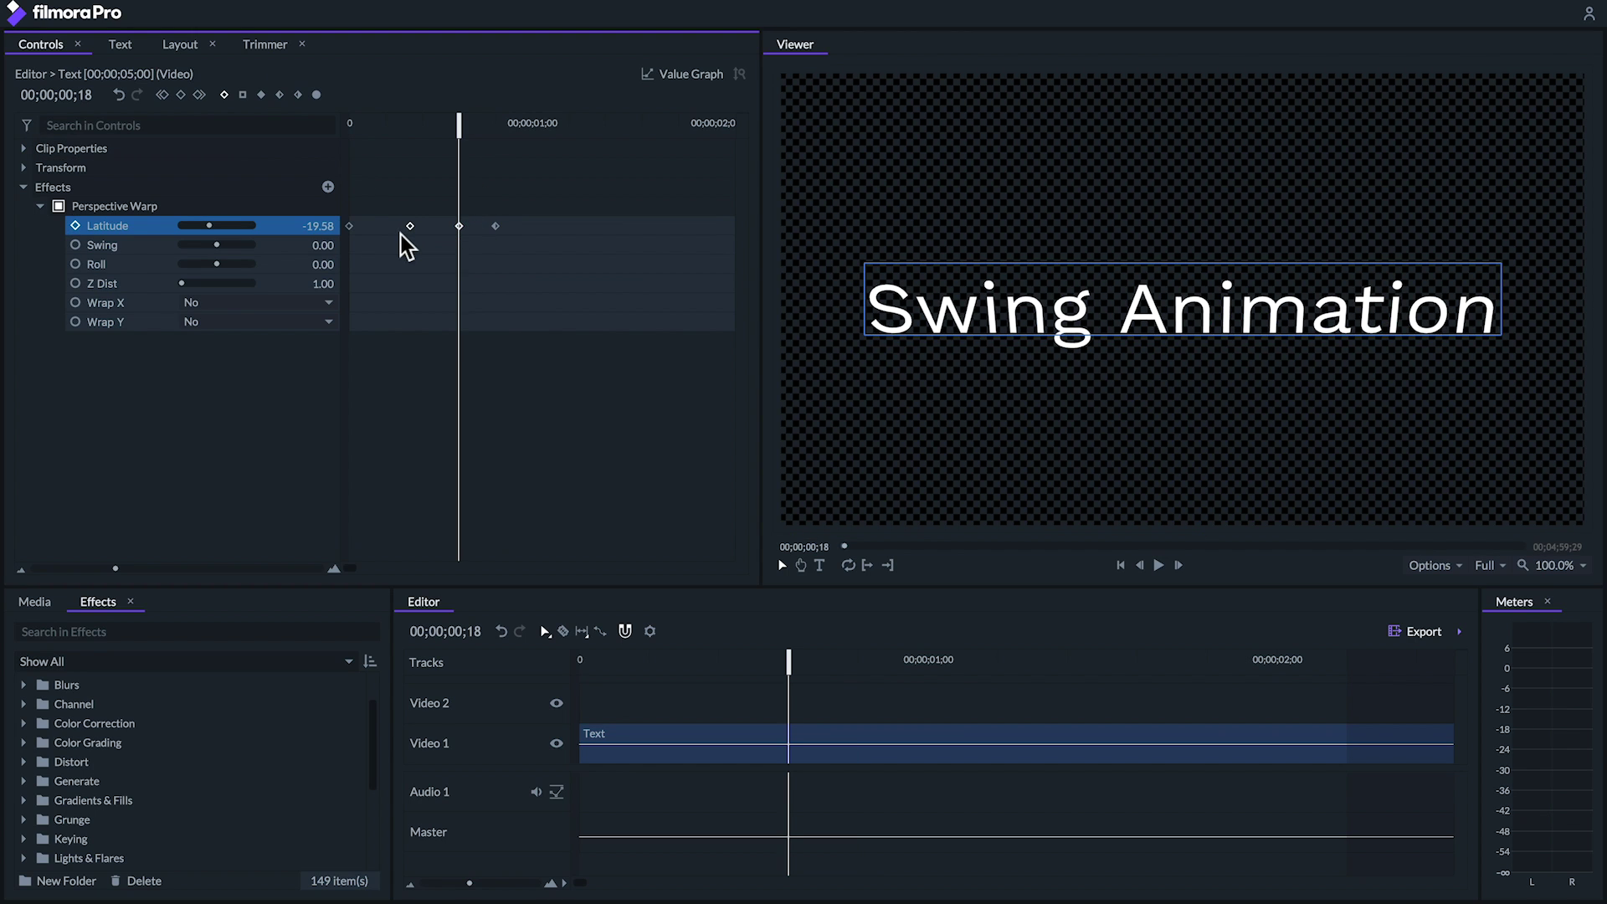
click(261, 94)
click(351, 125)
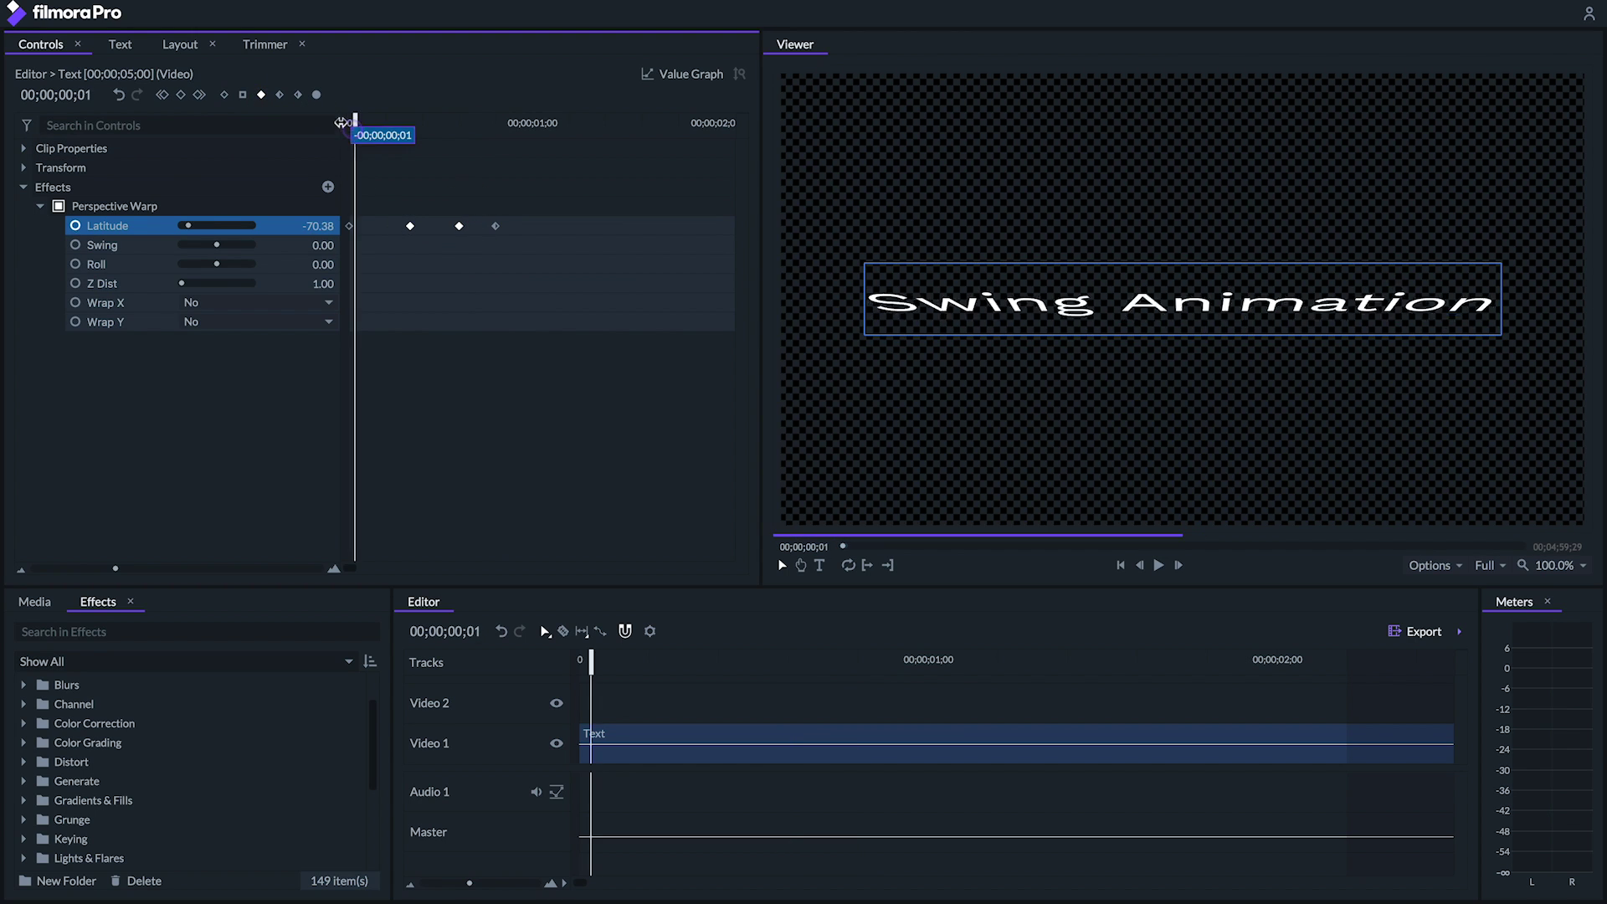
key(space)
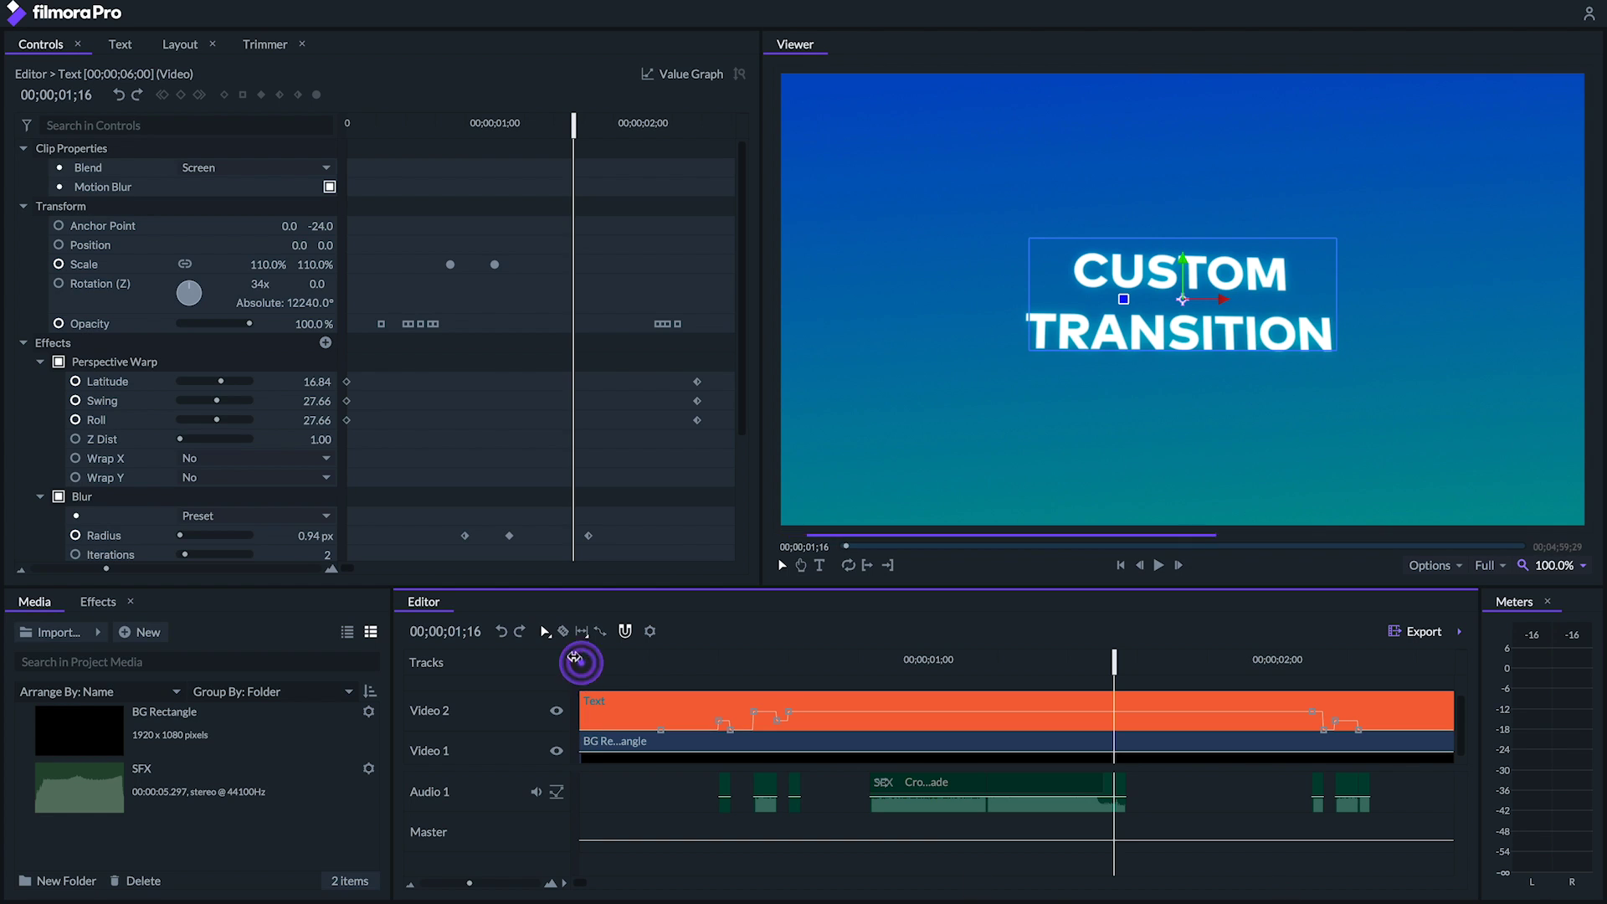
Step: Preview the CUSTOM TRANSITION title from the start and add its timeline to the export queue
click(580, 661)
key(space)
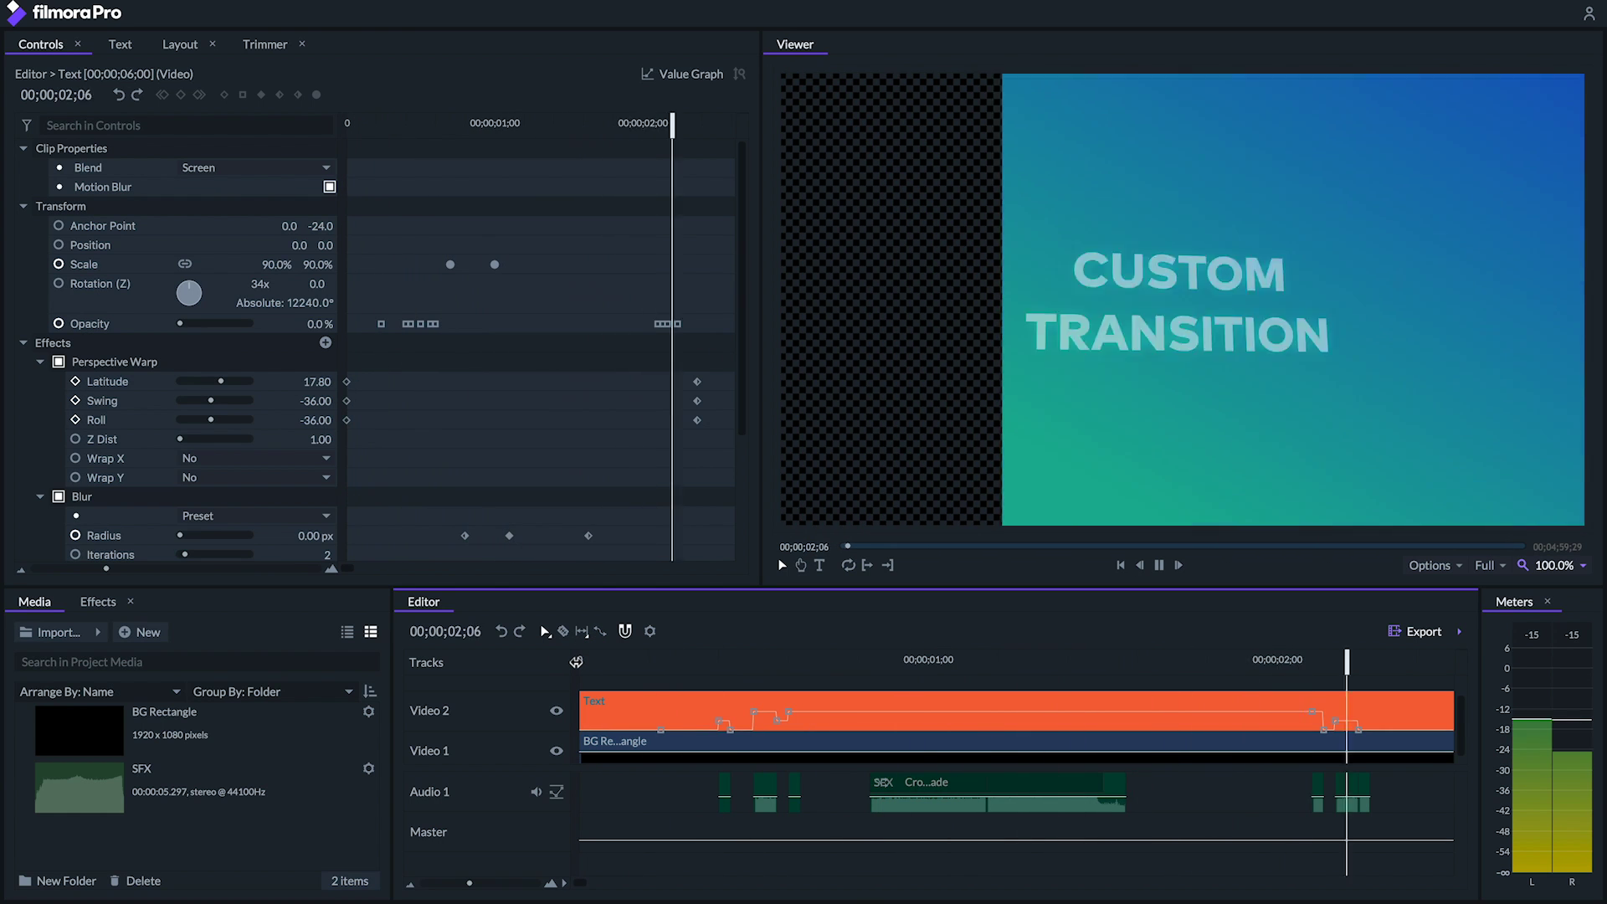
key(space)
click(1422, 630)
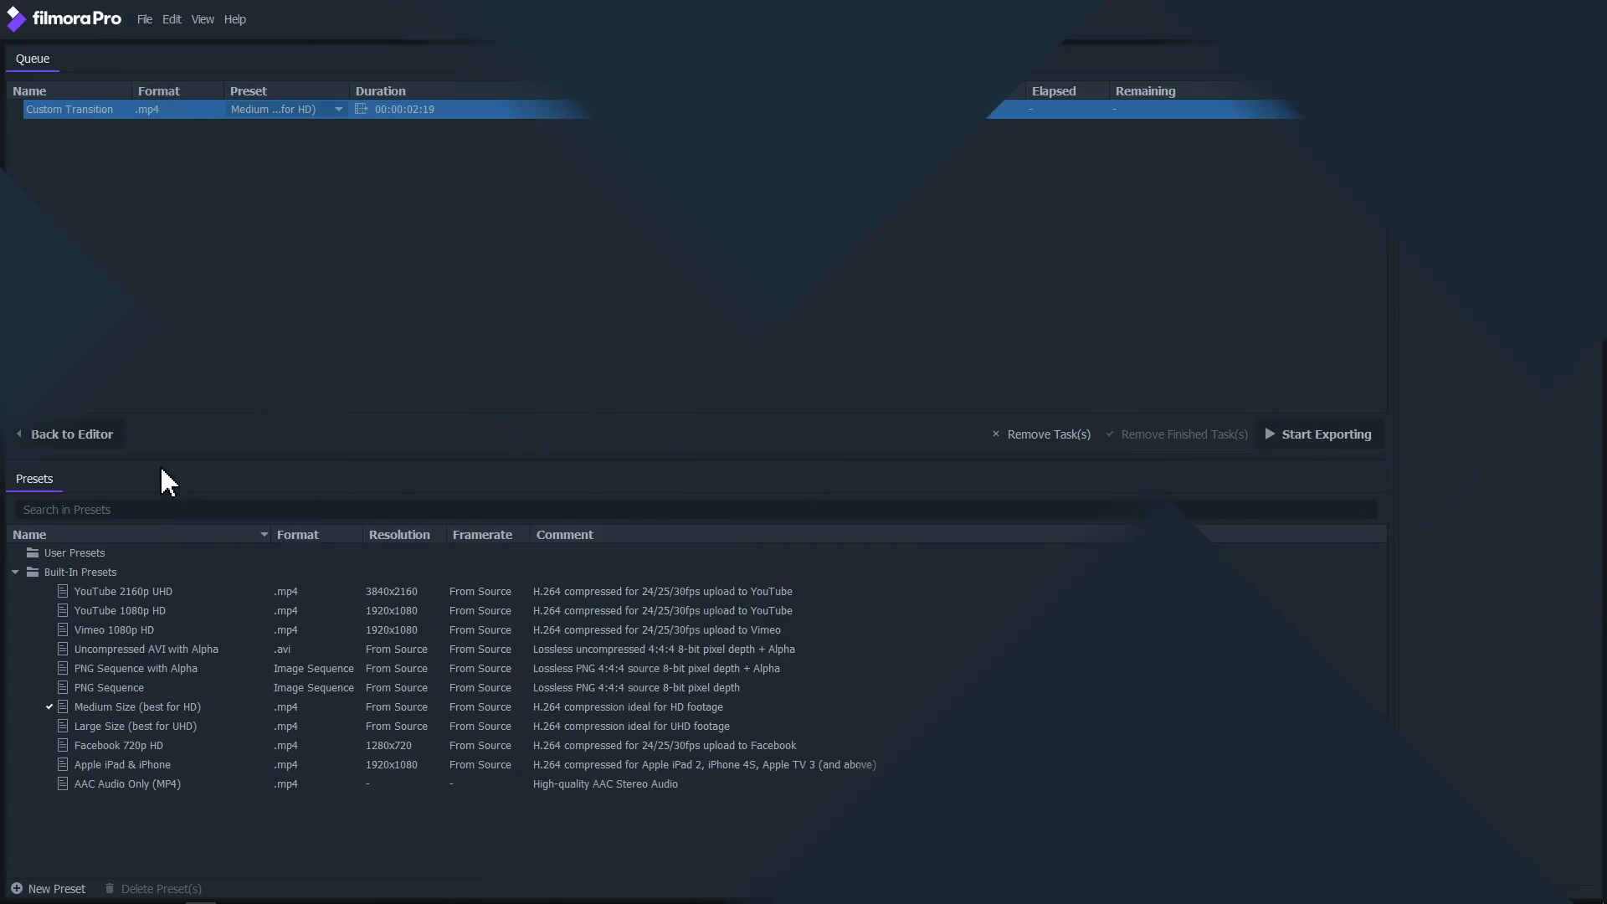
Step: Assign Apple ProRes 4444 (Alpha) to the queued Custom Transition after trying other alpha presets
click(193, 669)
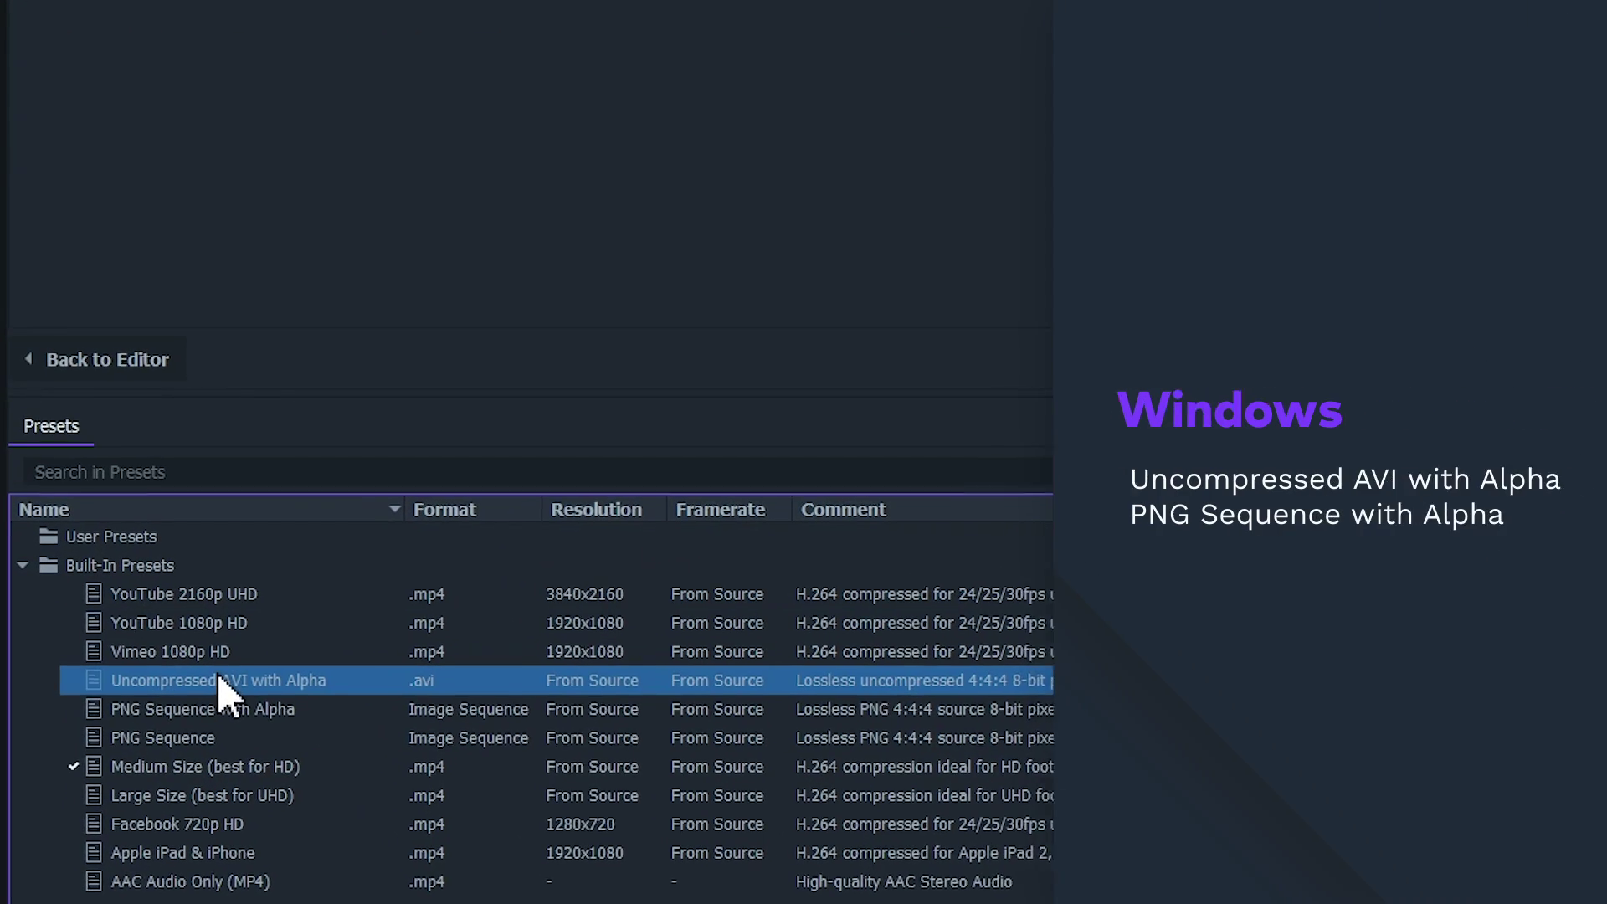
drag(210, 718, 198, 174)
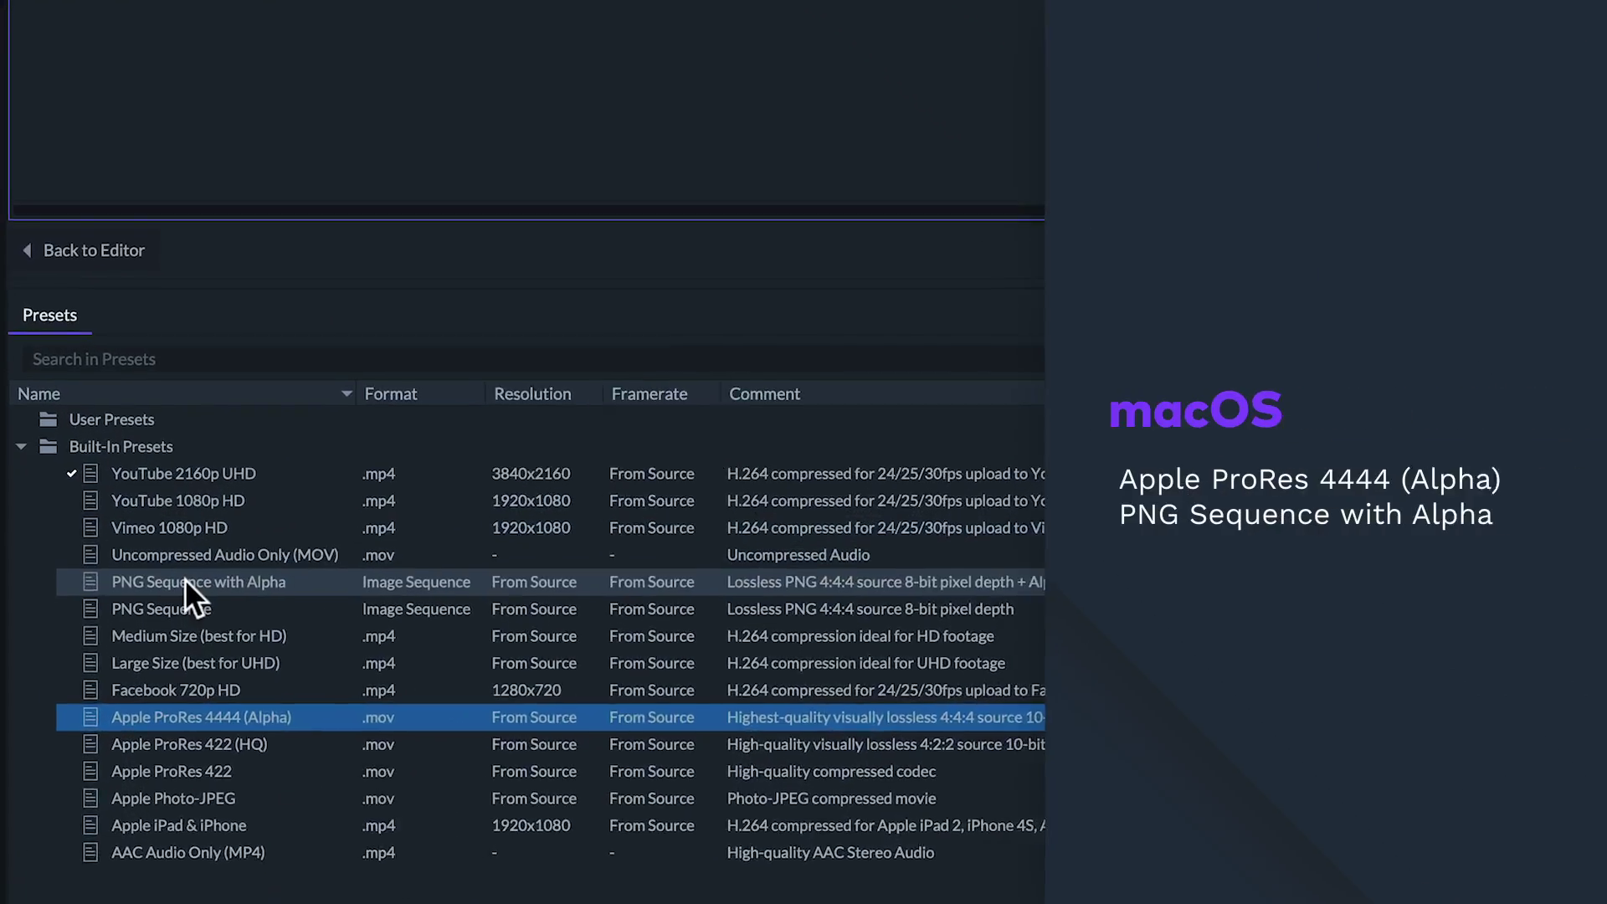
click(199, 576)
drag(210, 713, 144, 139)
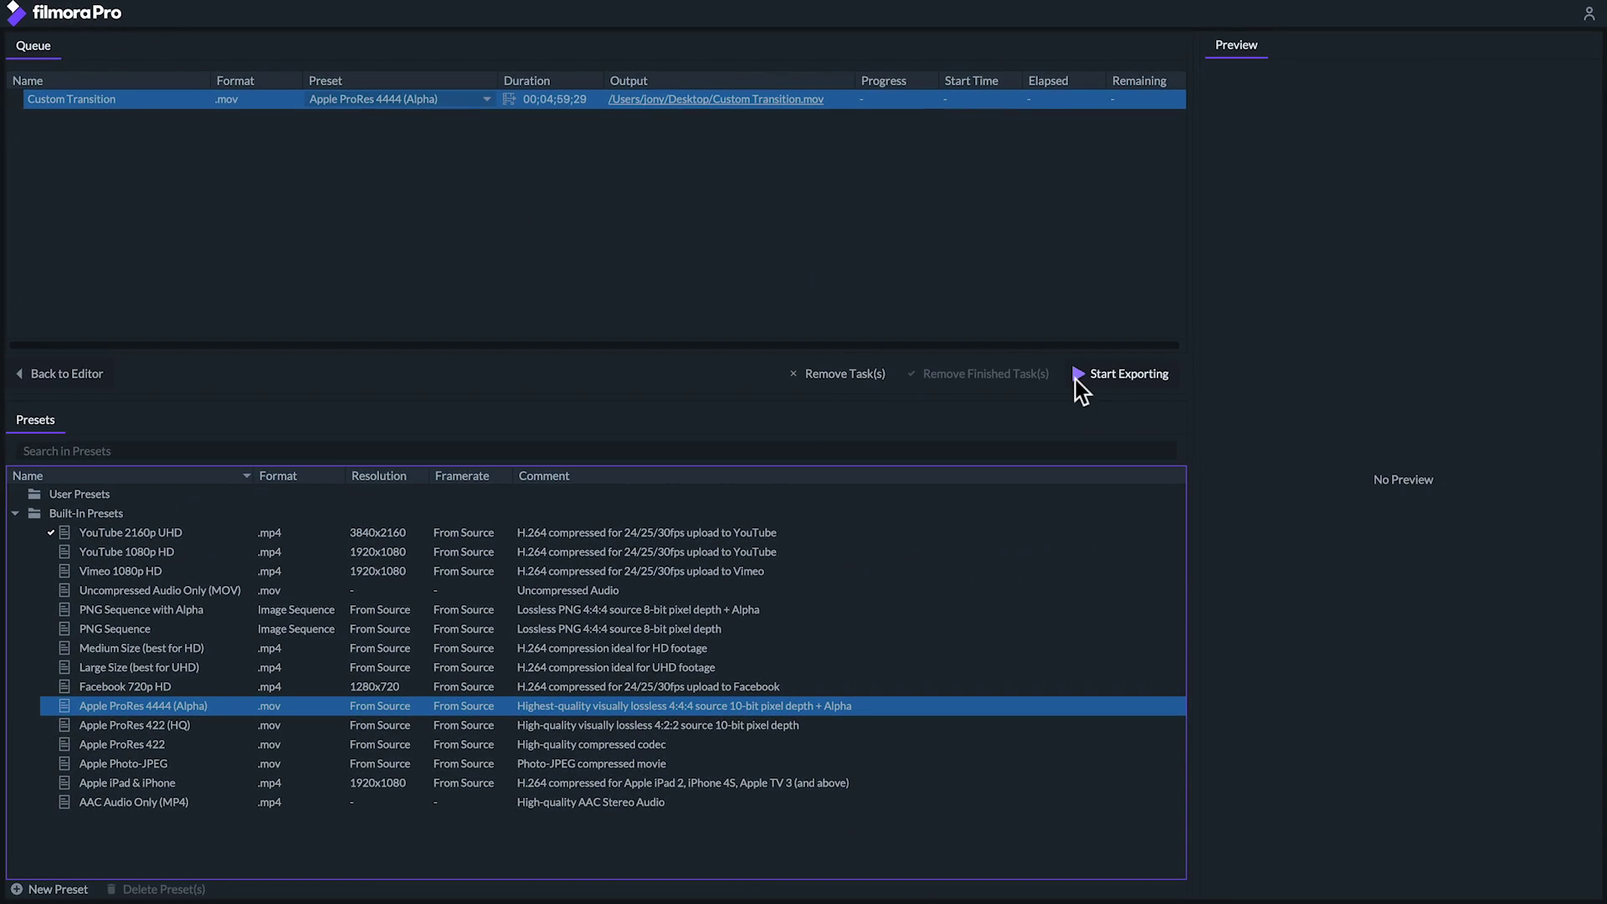
Step: Start rendering the queued Custom Transition export to a ProRes .mov
click(1077, 381)
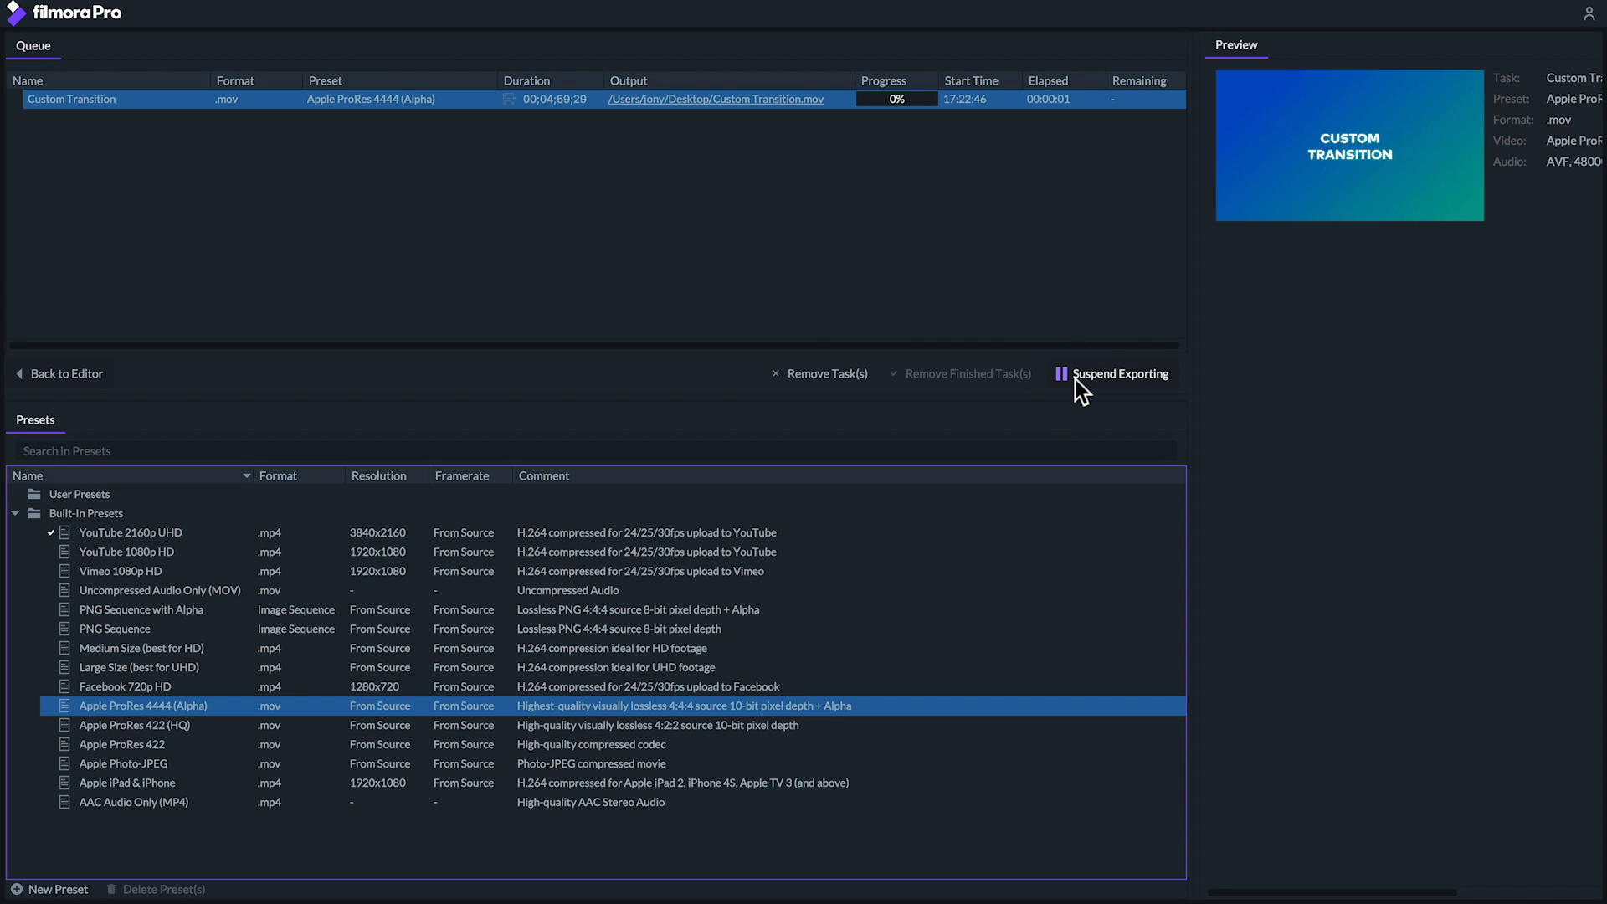